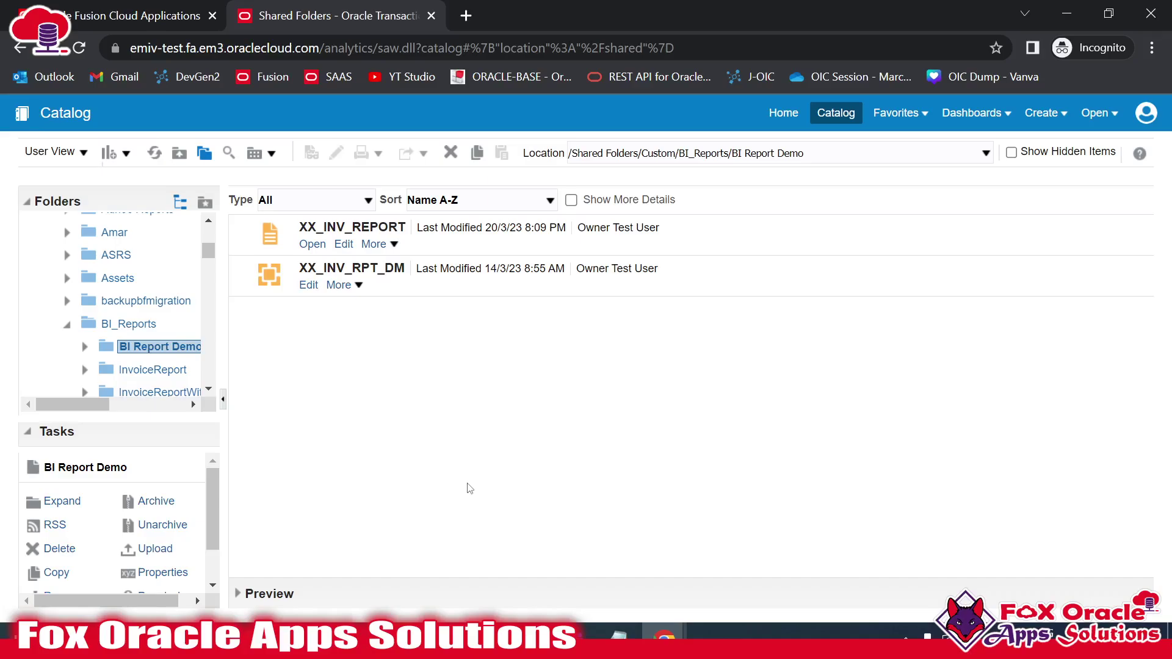
View the XX_INV_REPORT CSV output, then go back to the catalog folder listing
left_click(314, 247)
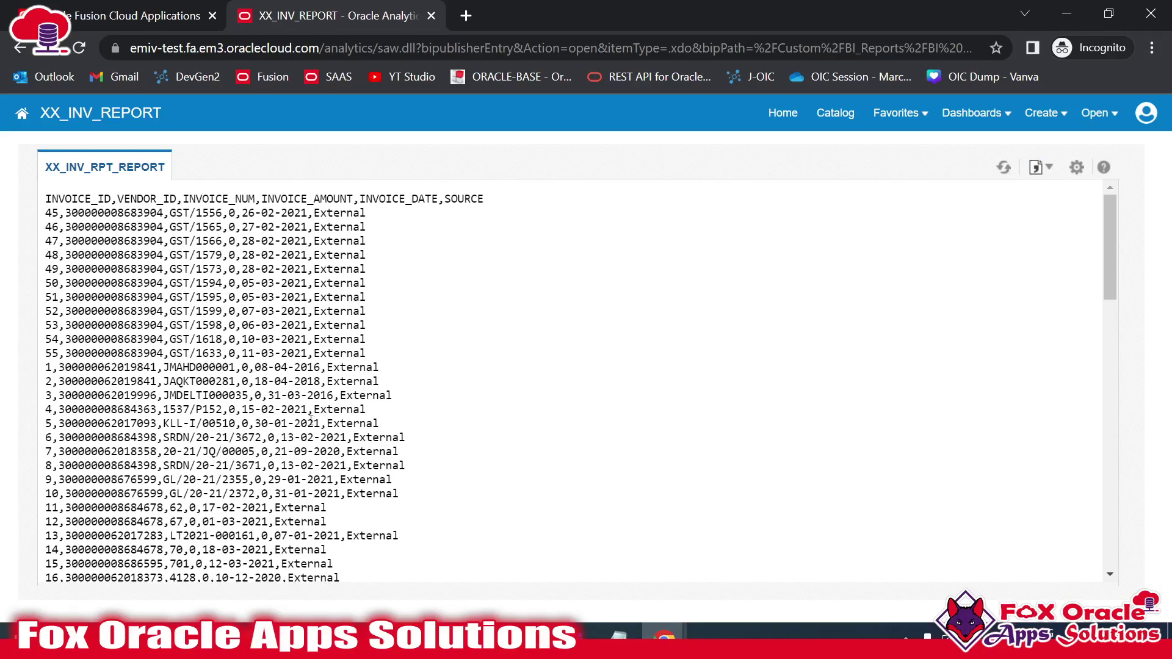
scroll(311, 420, "down", 9)
scroll(172, 352, "up", 9)
left_click_drag(48, 196, 342, 479)
left_click(342, 481)
left_click(835, 116)
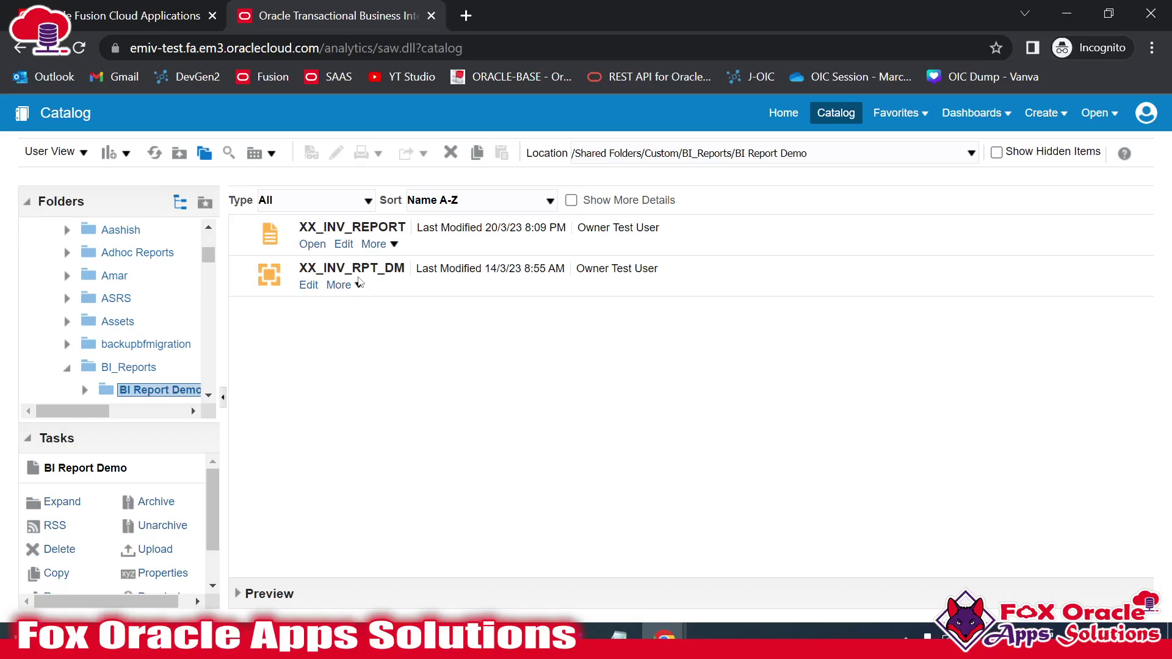
Go to Setup and Maintenance and copy the task name 'Manage Enterprise Scheduler Job%' from the notes
left_click(134, 16)
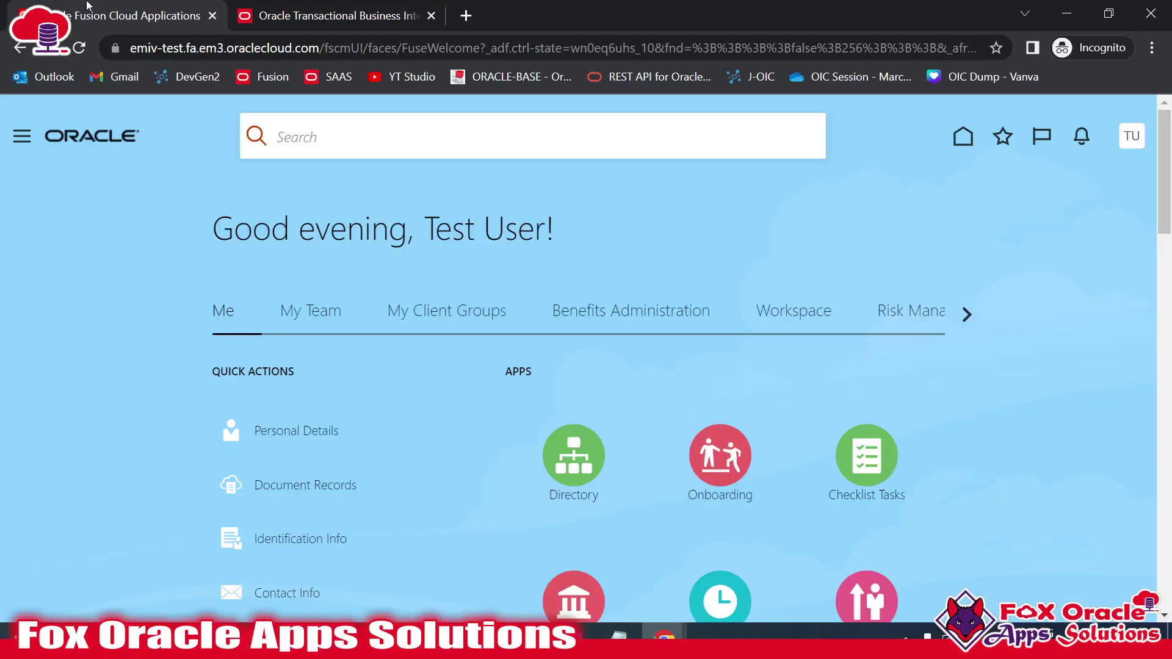
left_click(1132, 140)
left_click(801, 413)
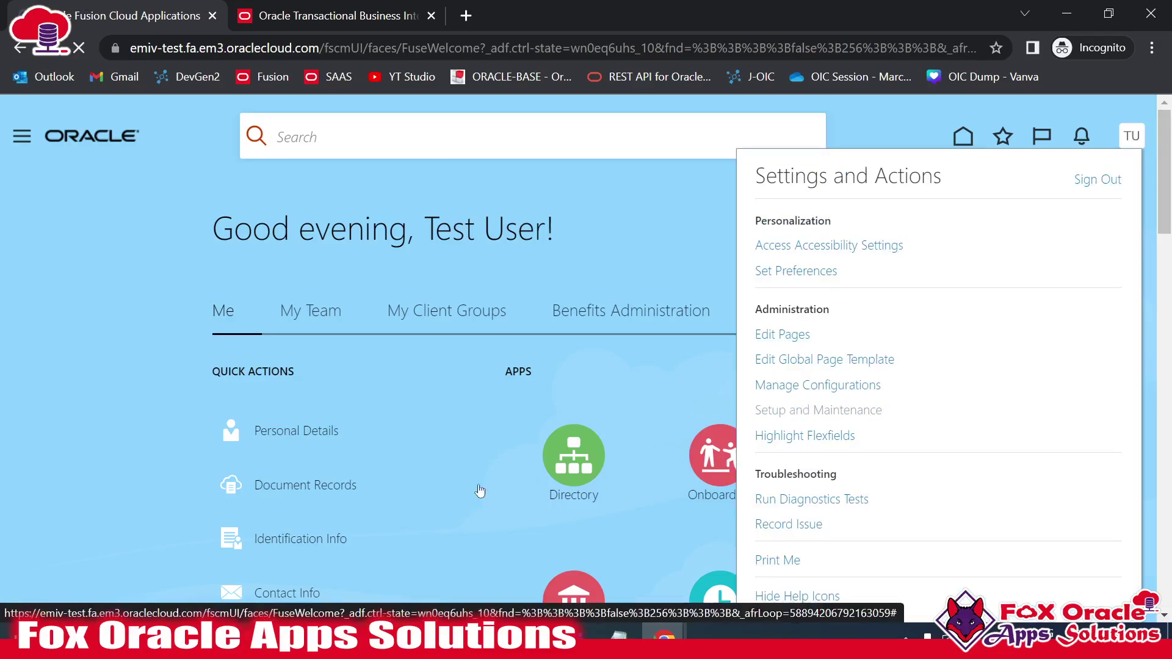
key("alt+Tab")
left_click(186, 151)
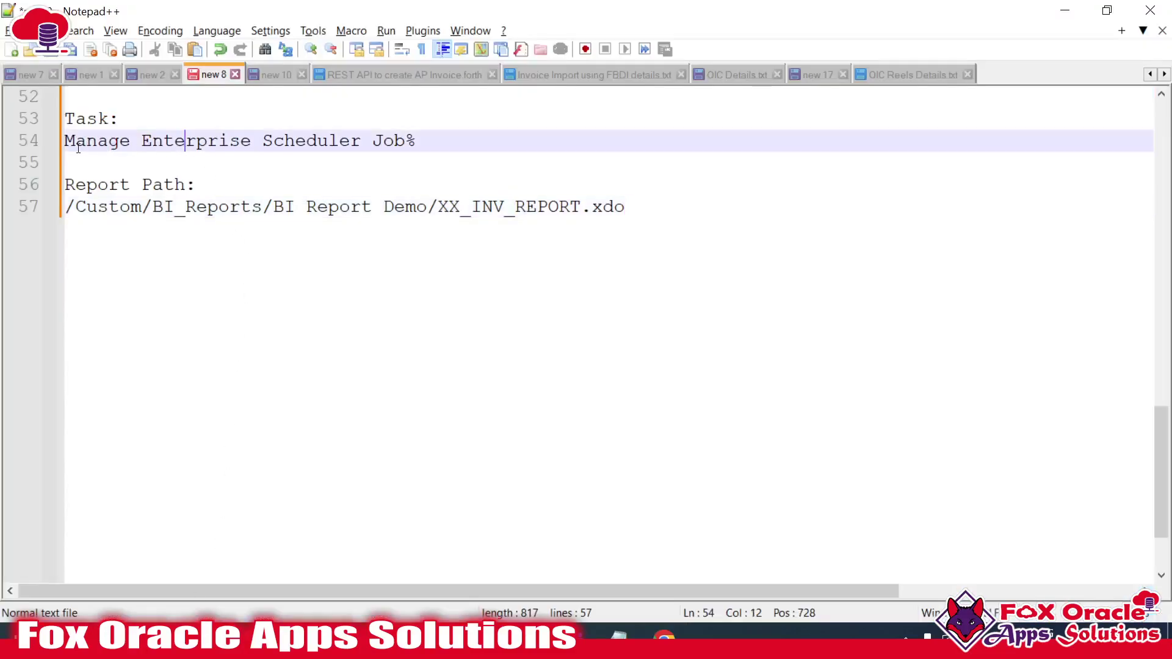
left_click_drag(65, 141, 428, 146)
key("ctrl+c")
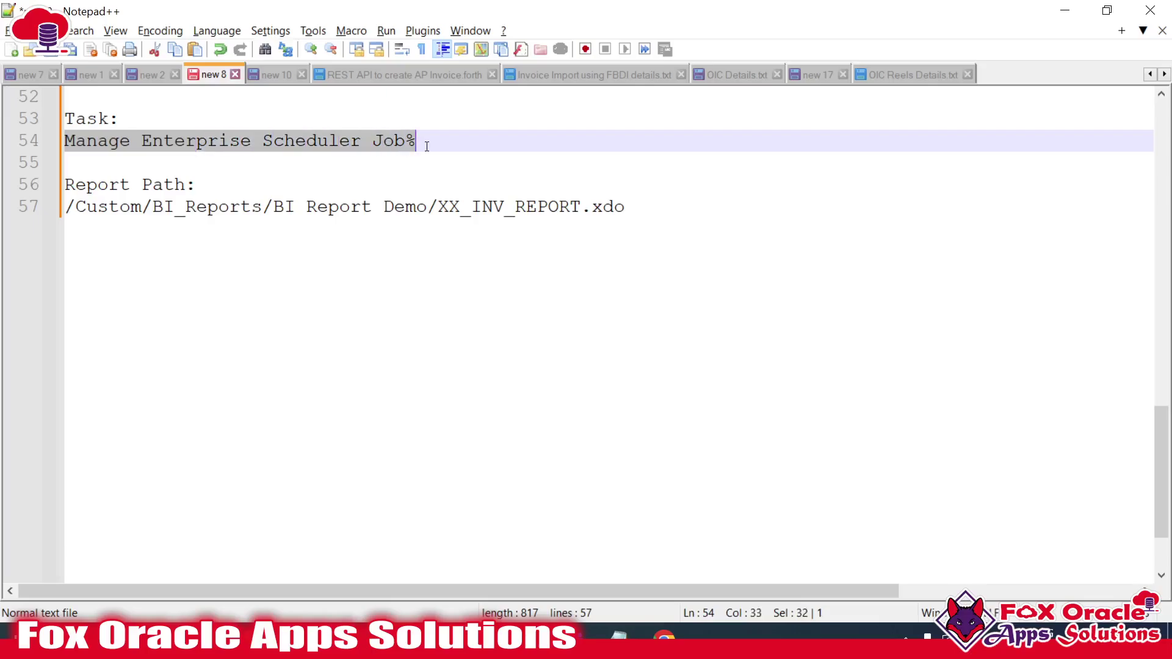
key("alt+Tab")
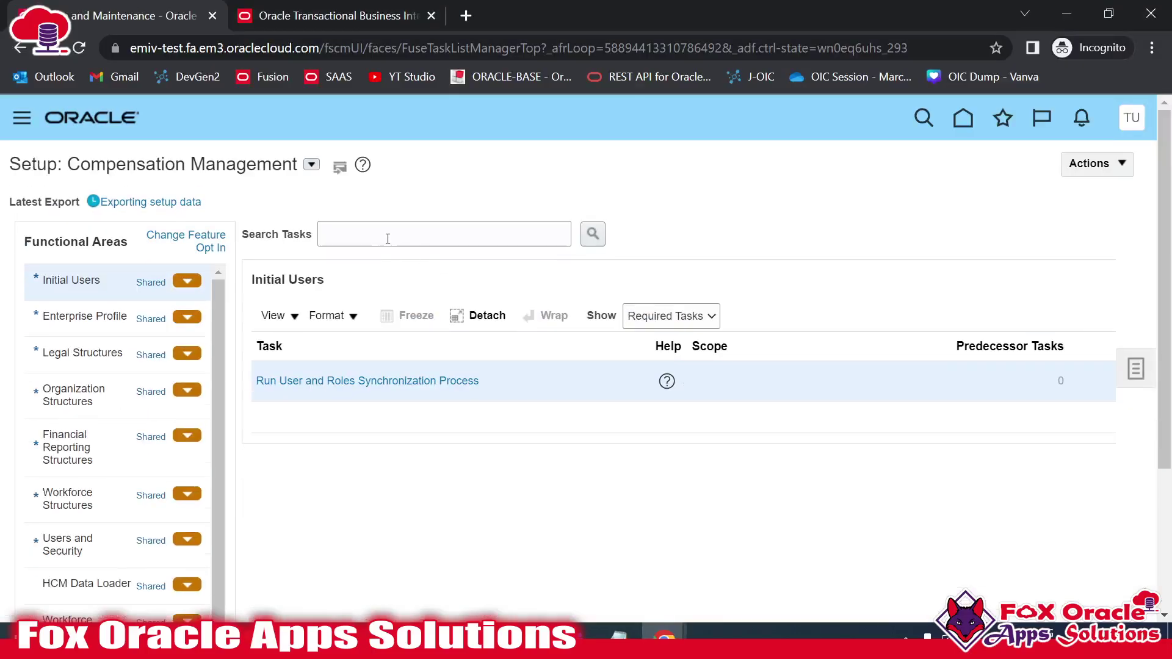
Bring up the Setup and Maintenance task search page
left_click(1135, 369)
scroll(1069, 426, "down", 3)
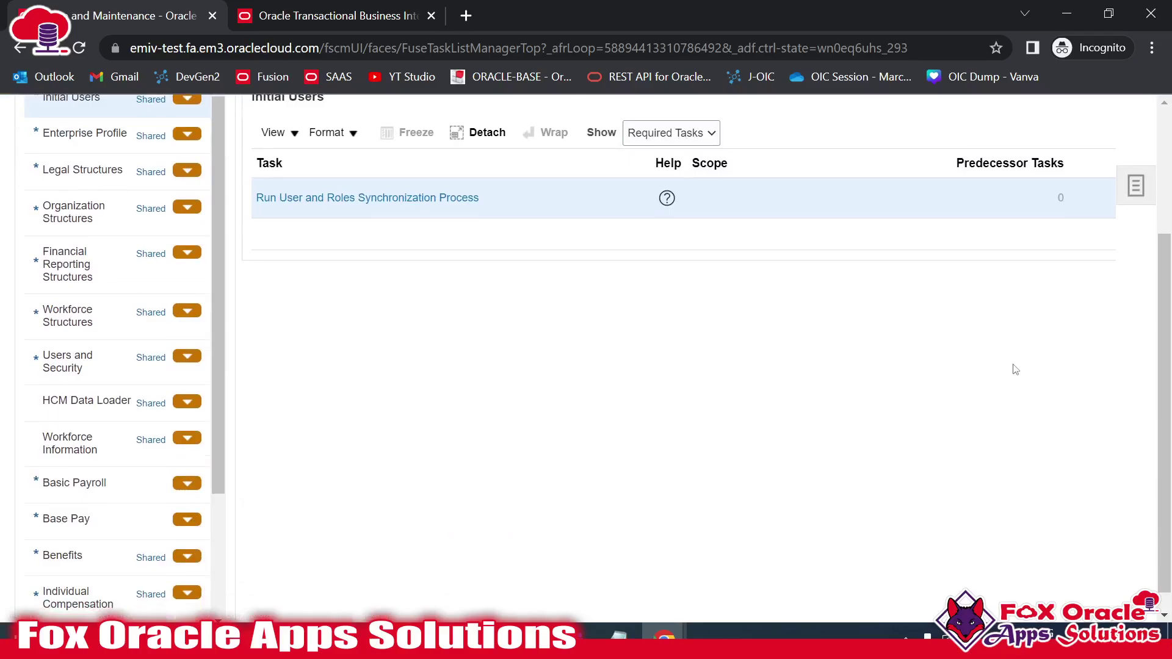
left_click(1020, 246)
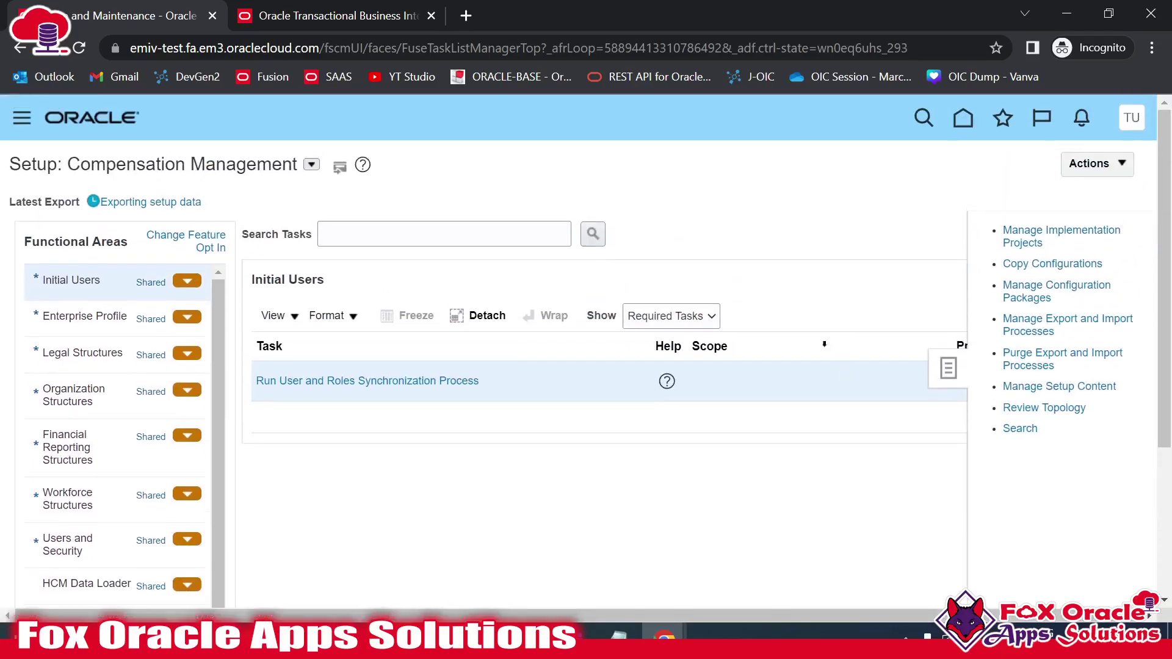
key("ctrl+minus")
Search tasks for 'Manage Enterprise Scheduler Job%' and choose the Financial, Supply Chain Management result
left_click(395, 200)
key("ctrl+v")
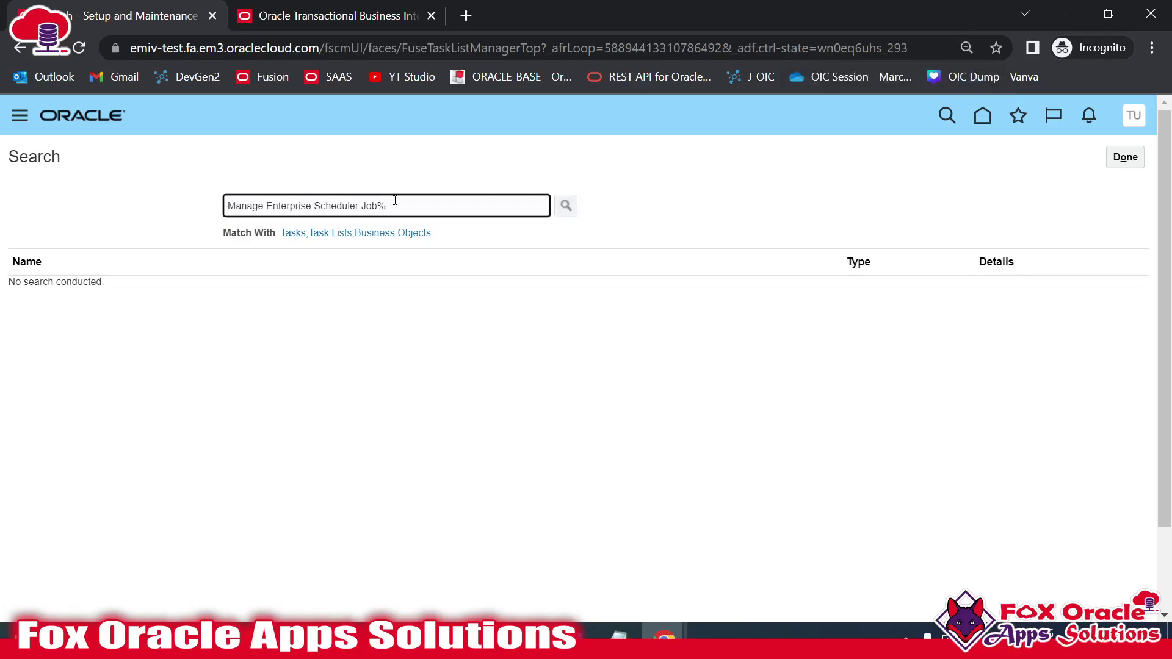
key("Return")
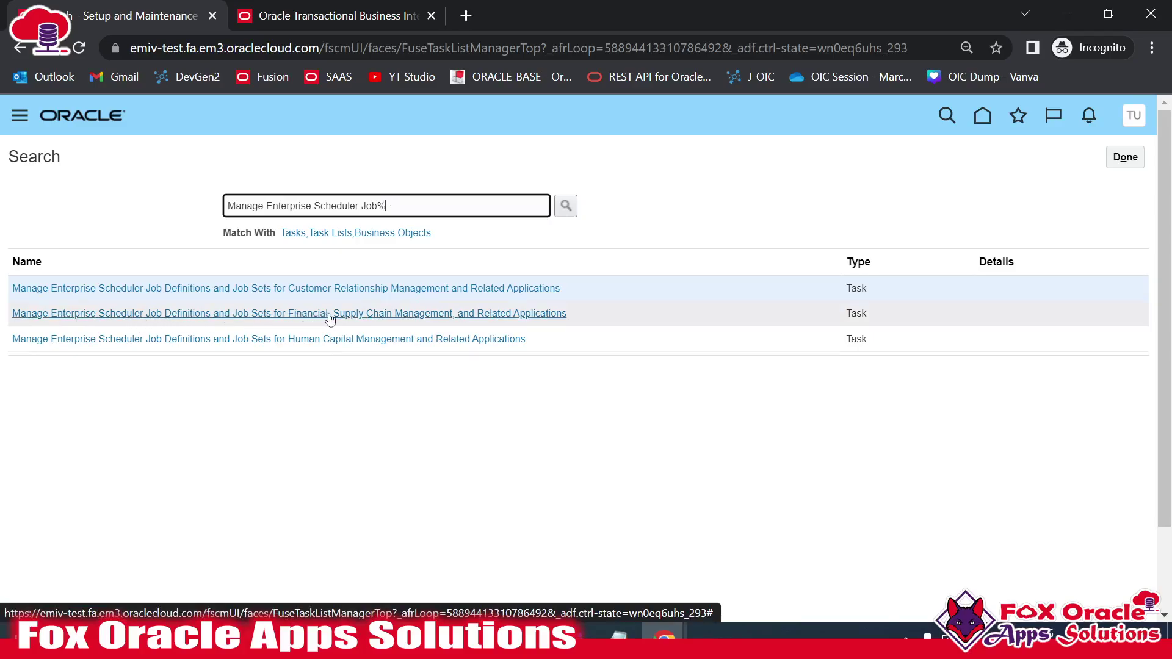
left_click(488, 314)
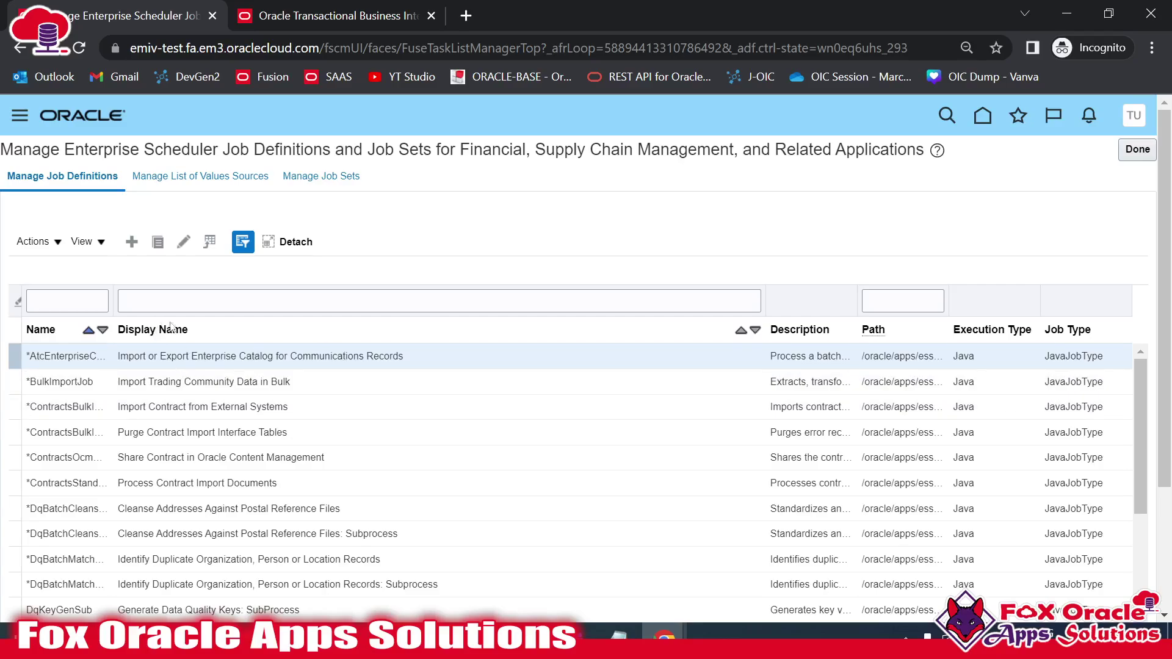
Filter job definitions by Display Name 'Import Payables' and inspect APXIIMPT Import Payables Invoices
scroll(298, 476, "down", 10)
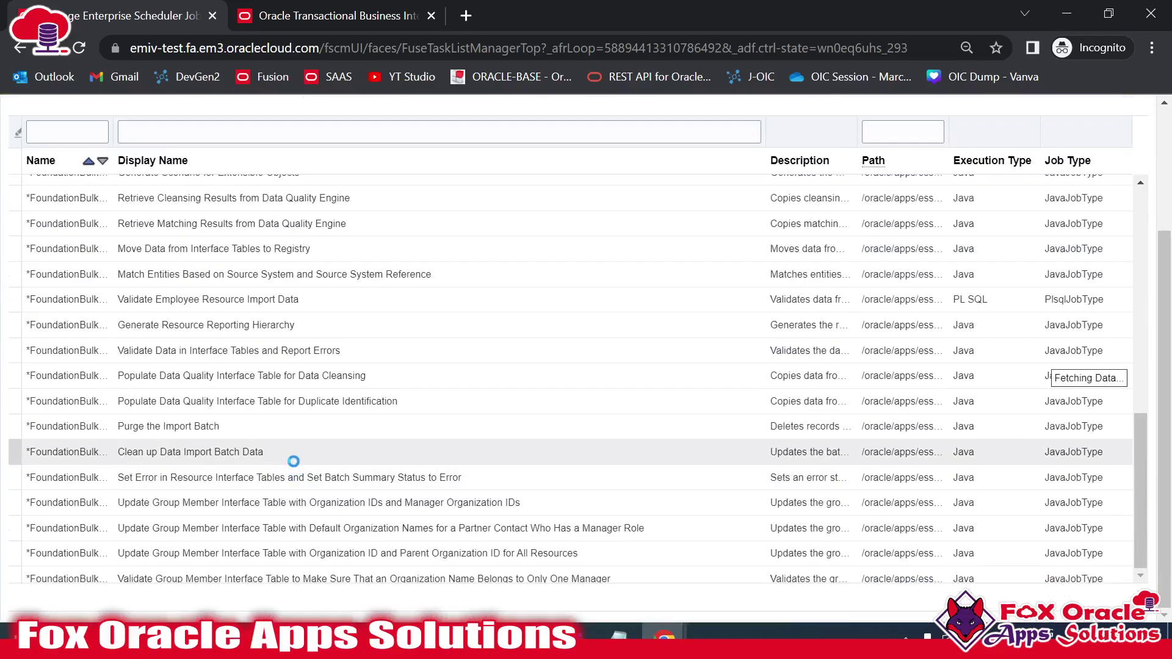
scroll(295, 459, "up", 15)
left_click(48, 301)
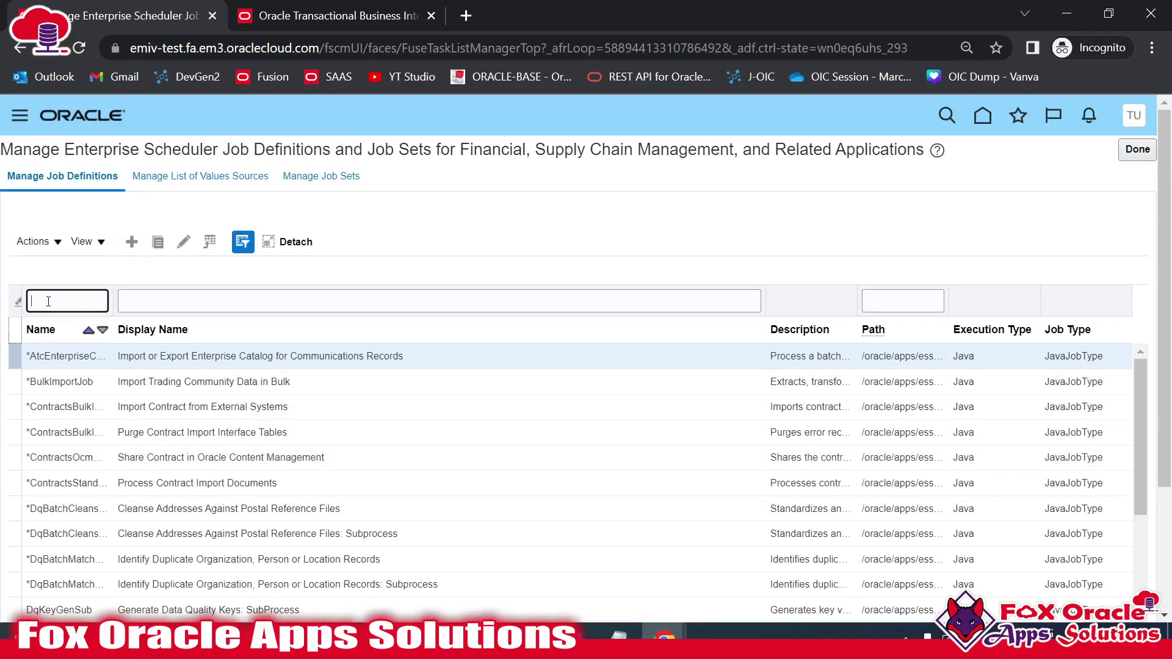
left_click(136, 303)
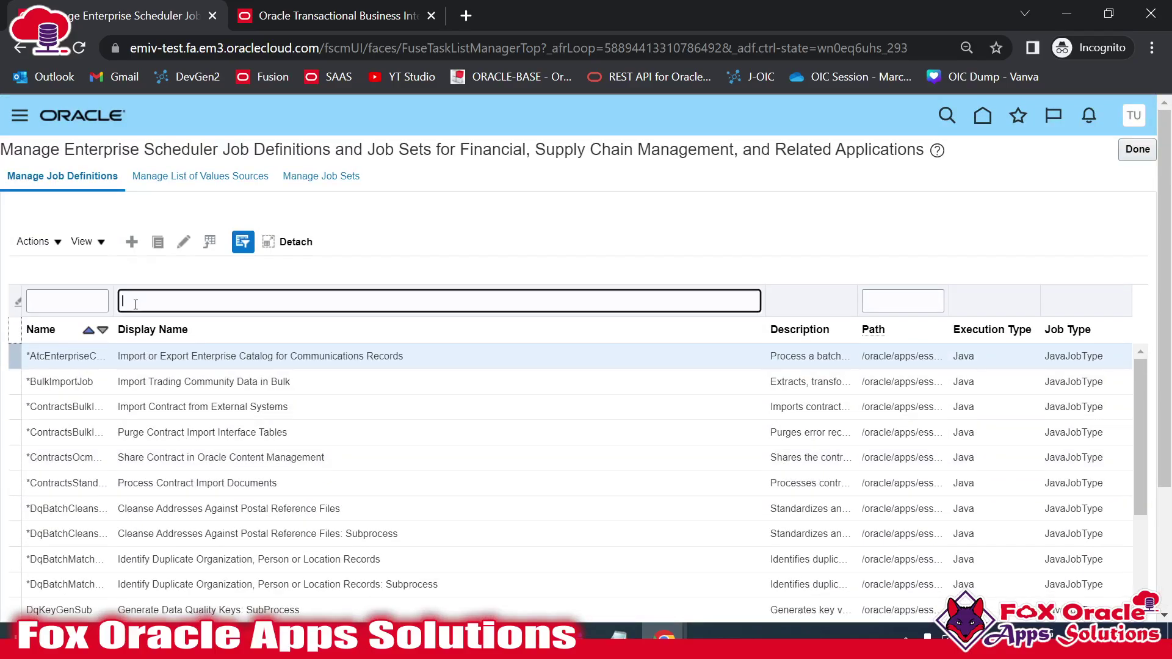
type("Import Payables")
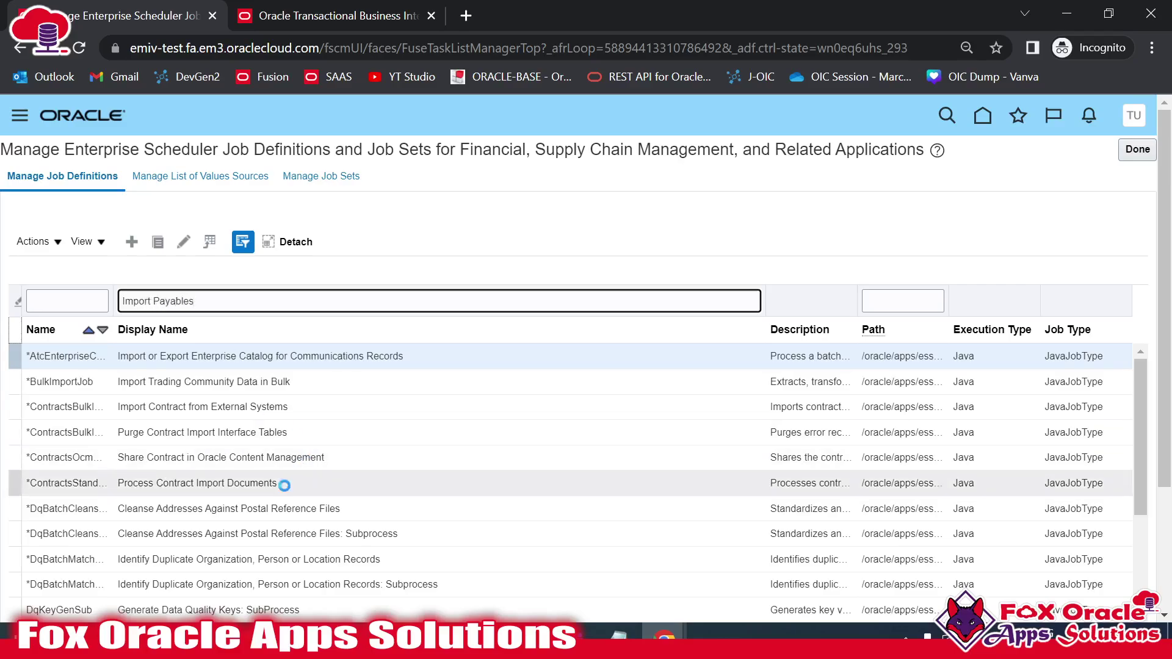
key("Return")
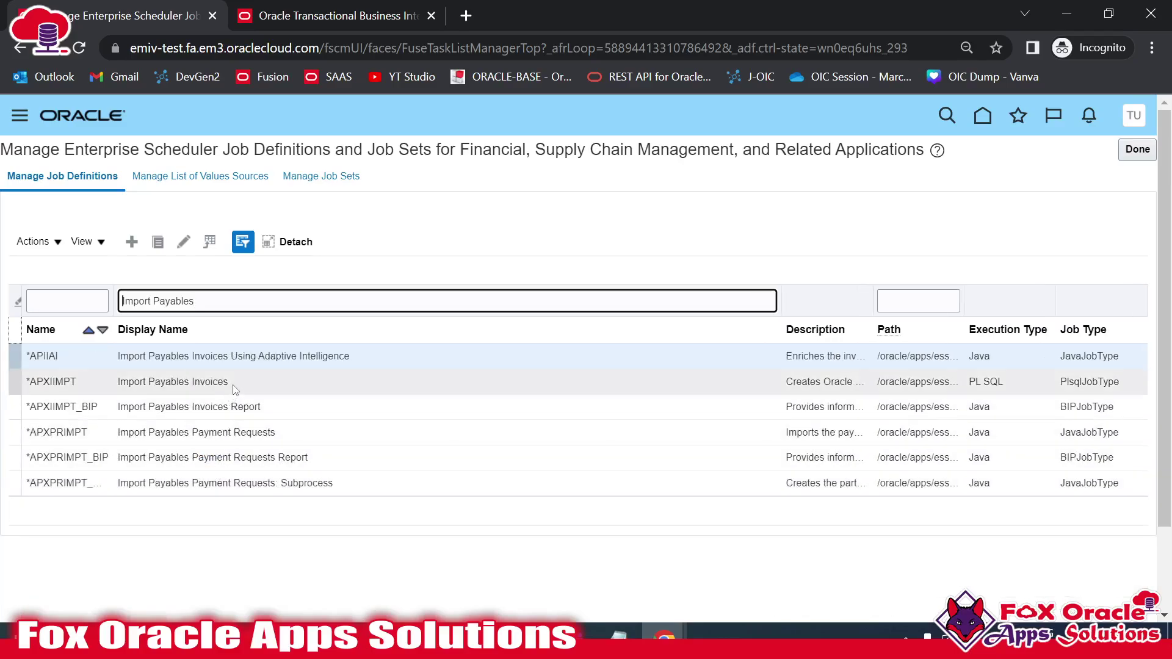
left_click(229, 384)
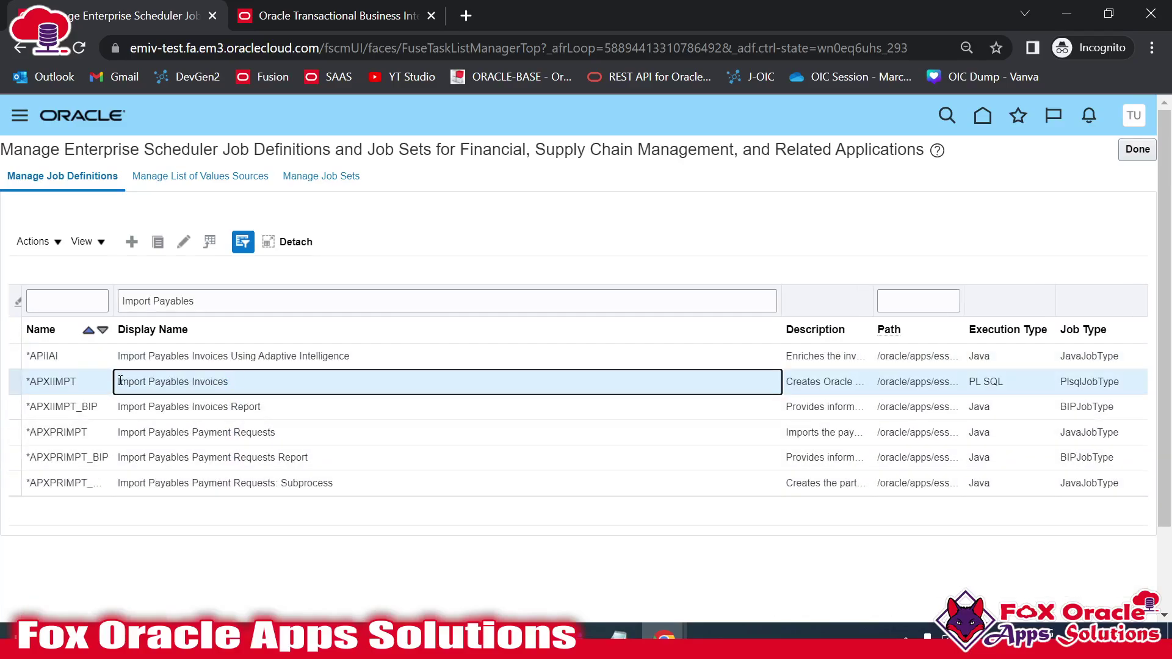
left_click_drag(119, 381, 232, 385)
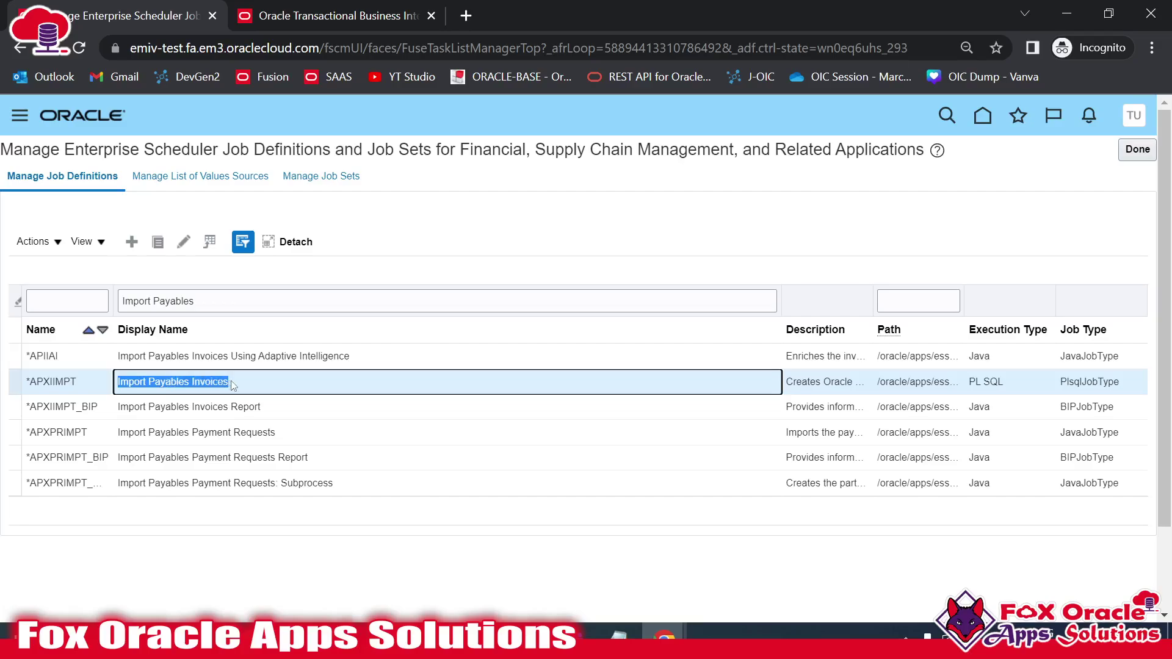
Clear the Display Name filter and start a new job definition
left_click(225, 300)
left_click_drag(226, 300, 116, 299)
key("BackSpace")
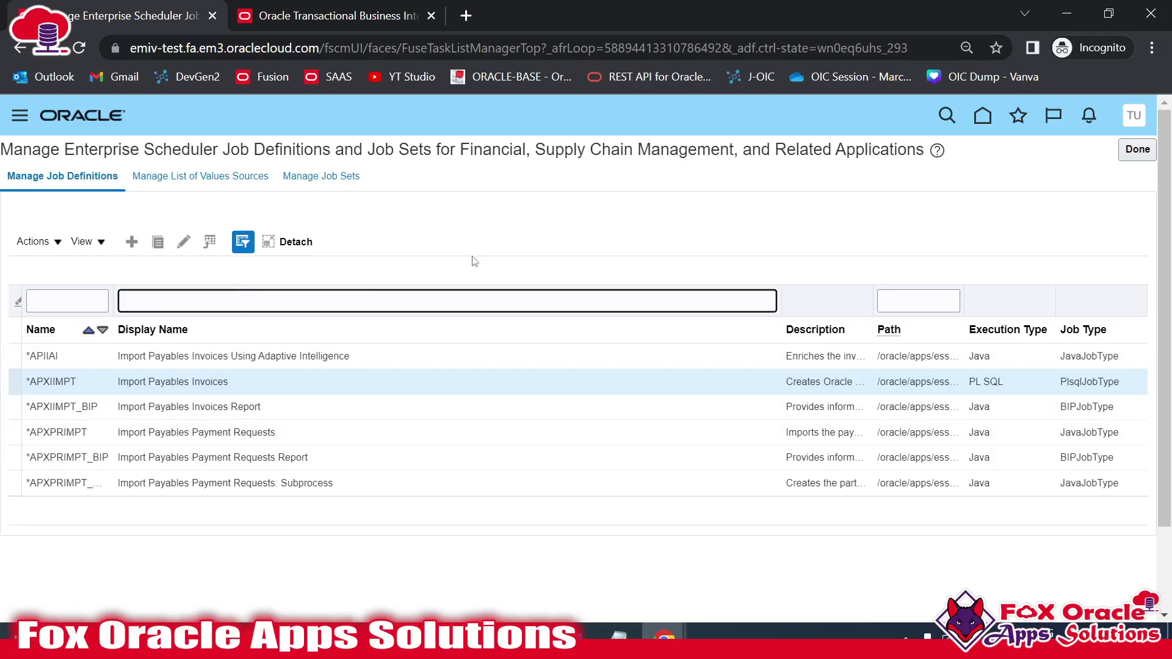
left_click(130, 243)
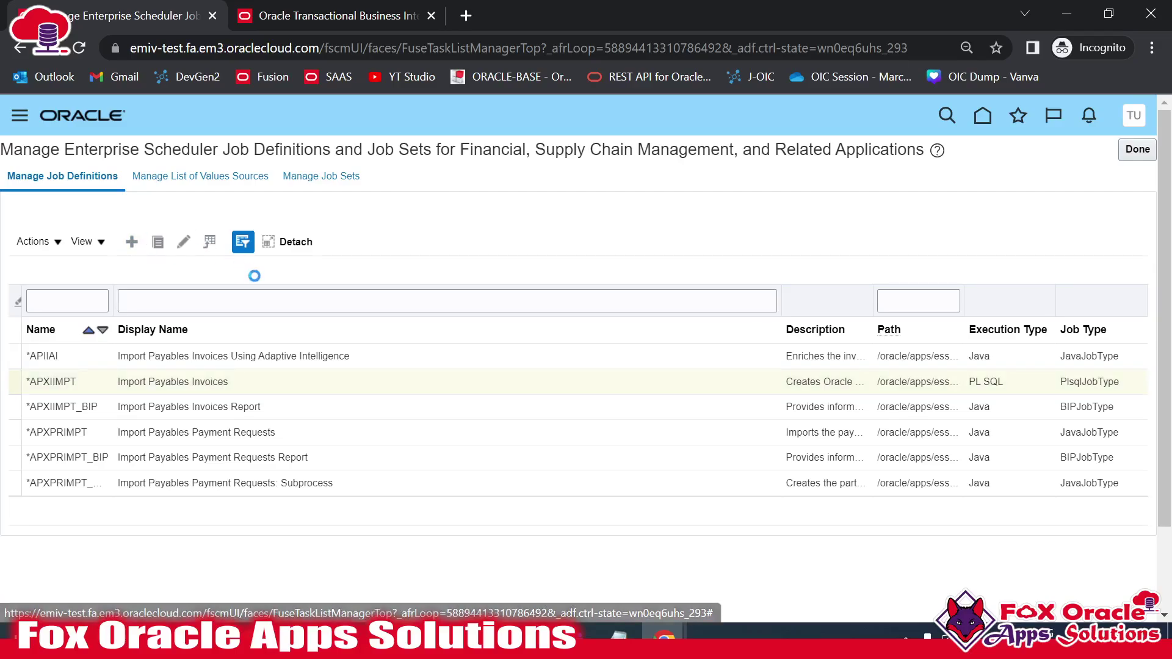
Schedule XX_INV_REPORT from the BI catalog and select its full Report Name path
left_click(330, 15)
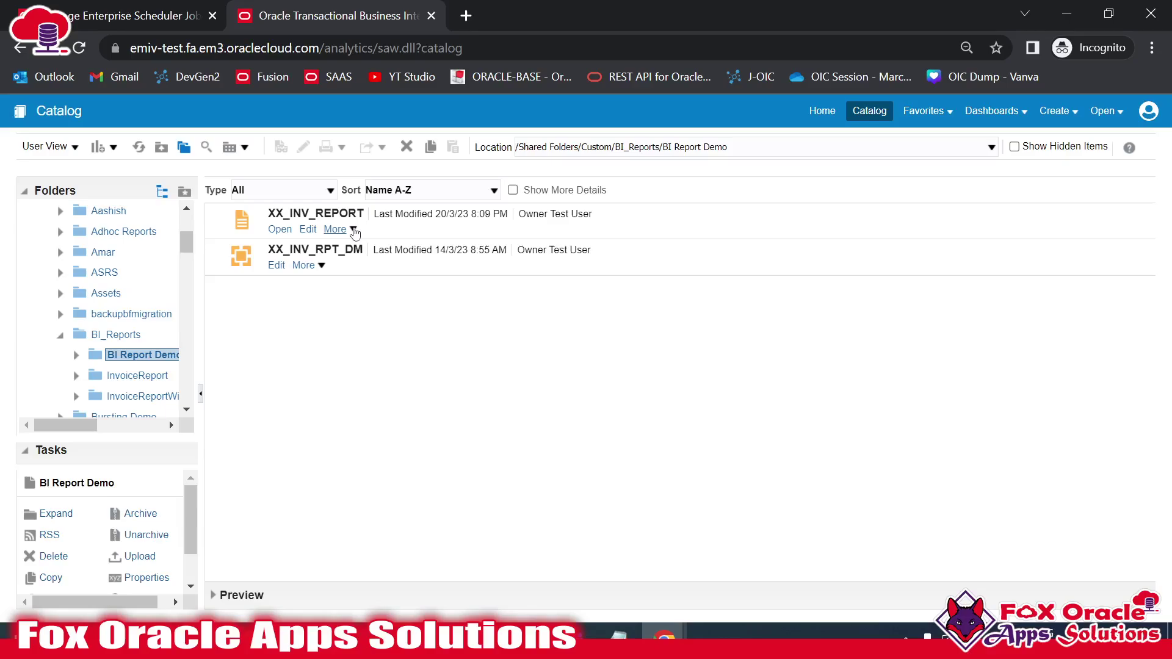
left_click(353, 230)
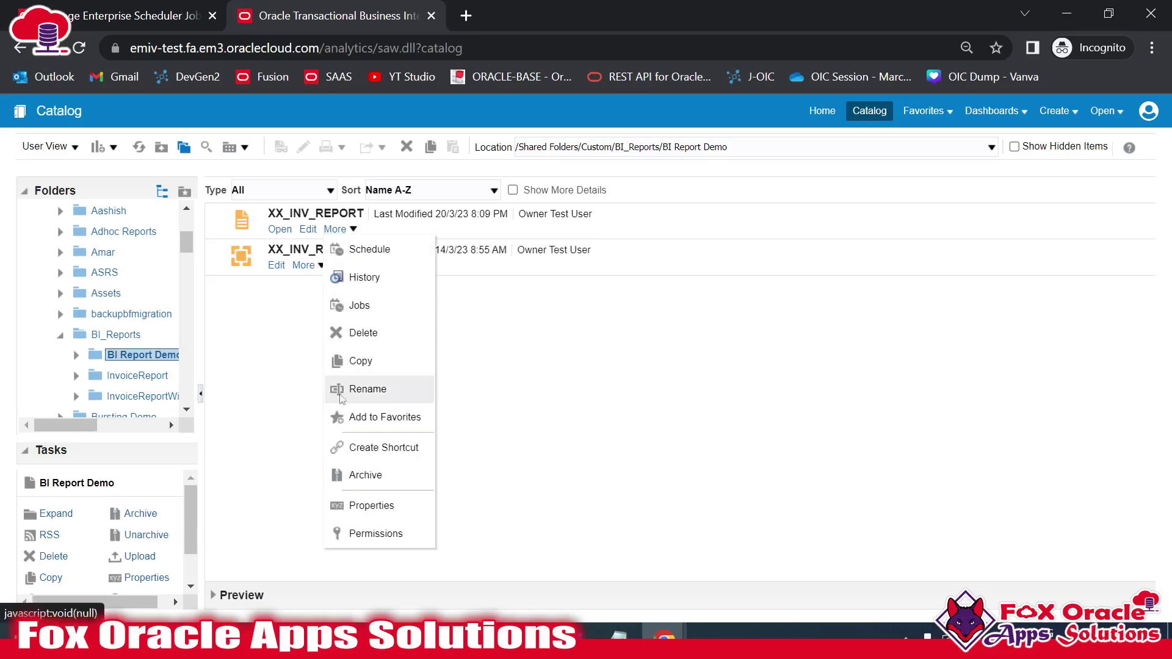
left_click(271, 313)
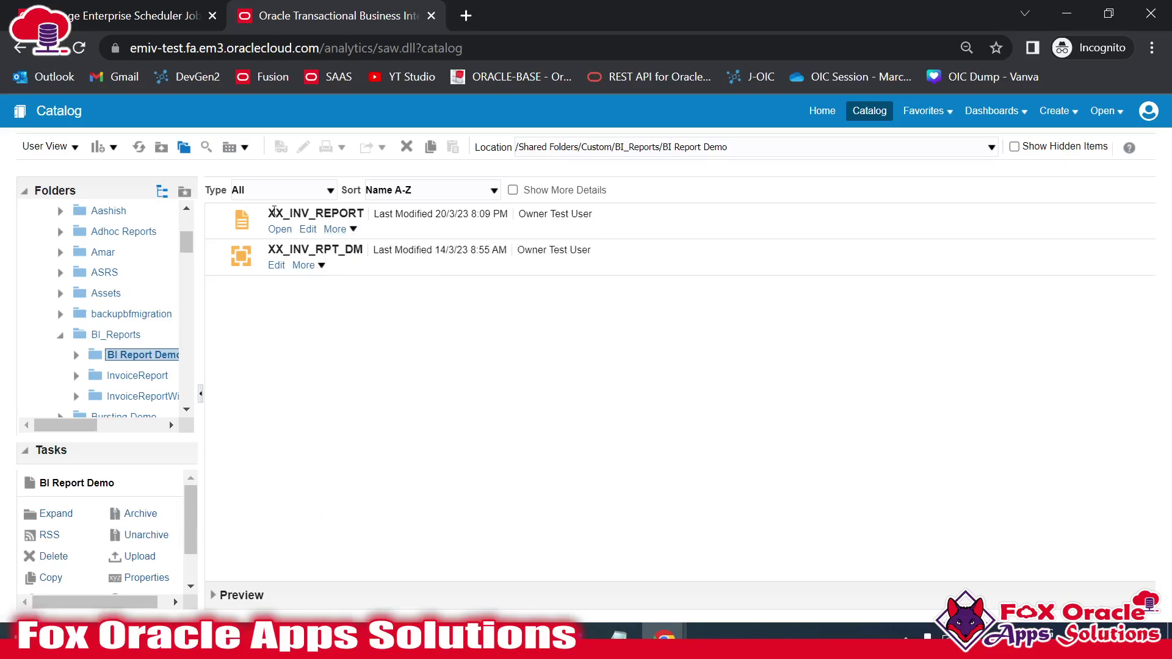
left_click(353, 230)
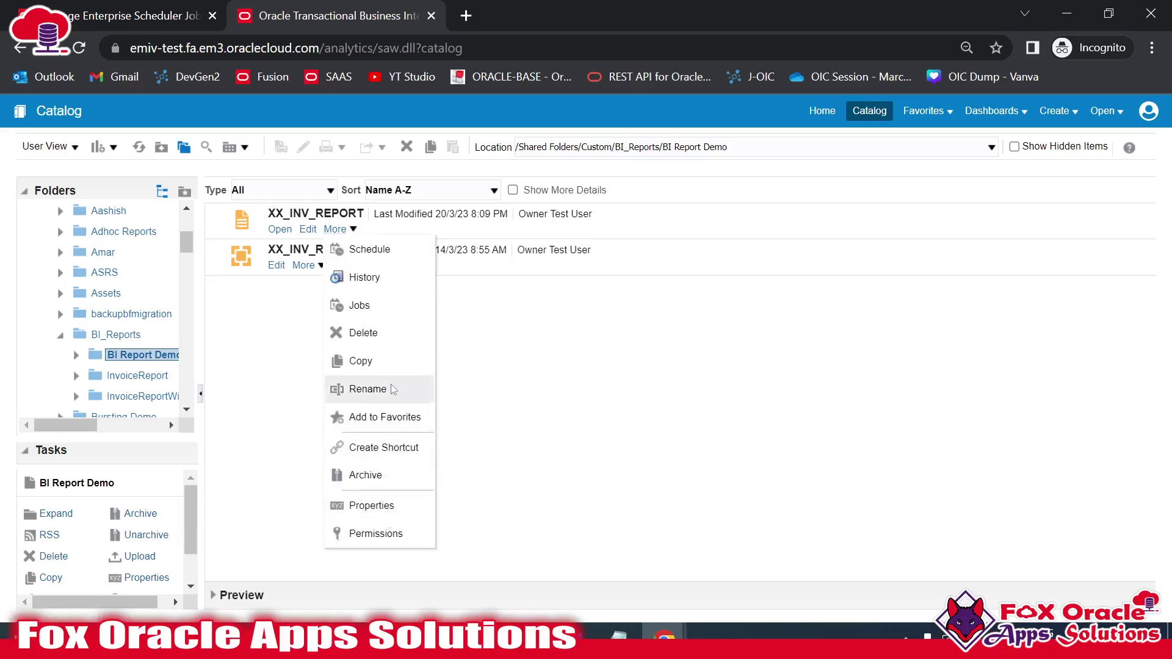
left_click(370, 250)
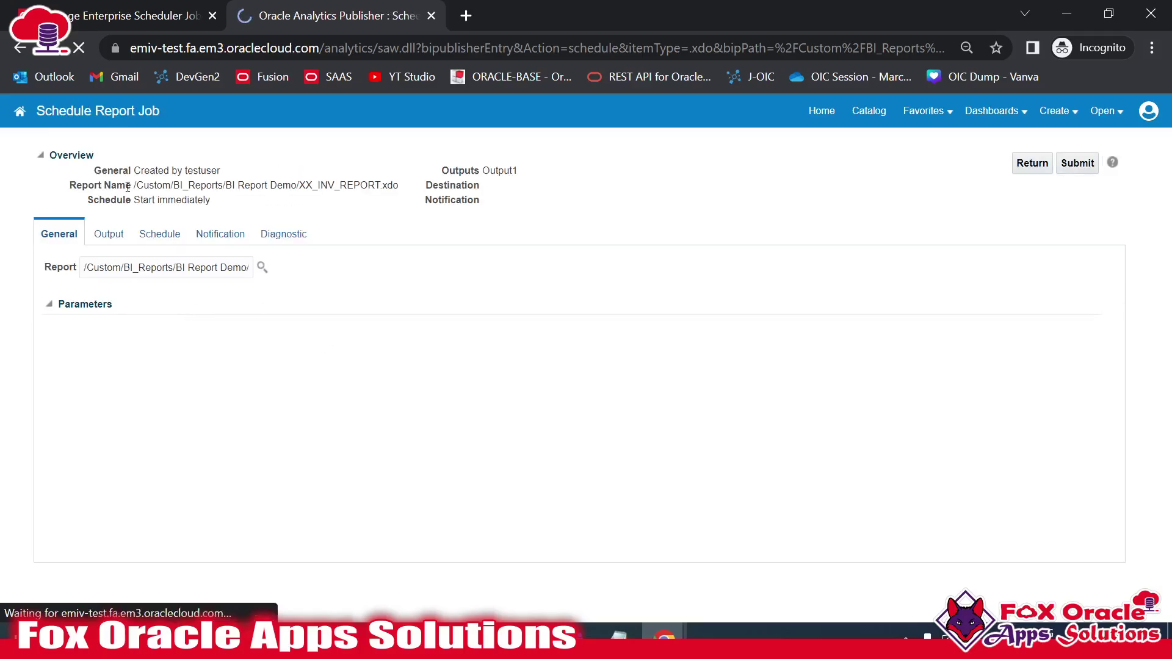
left_click_drag(134, 185, 402, 194)
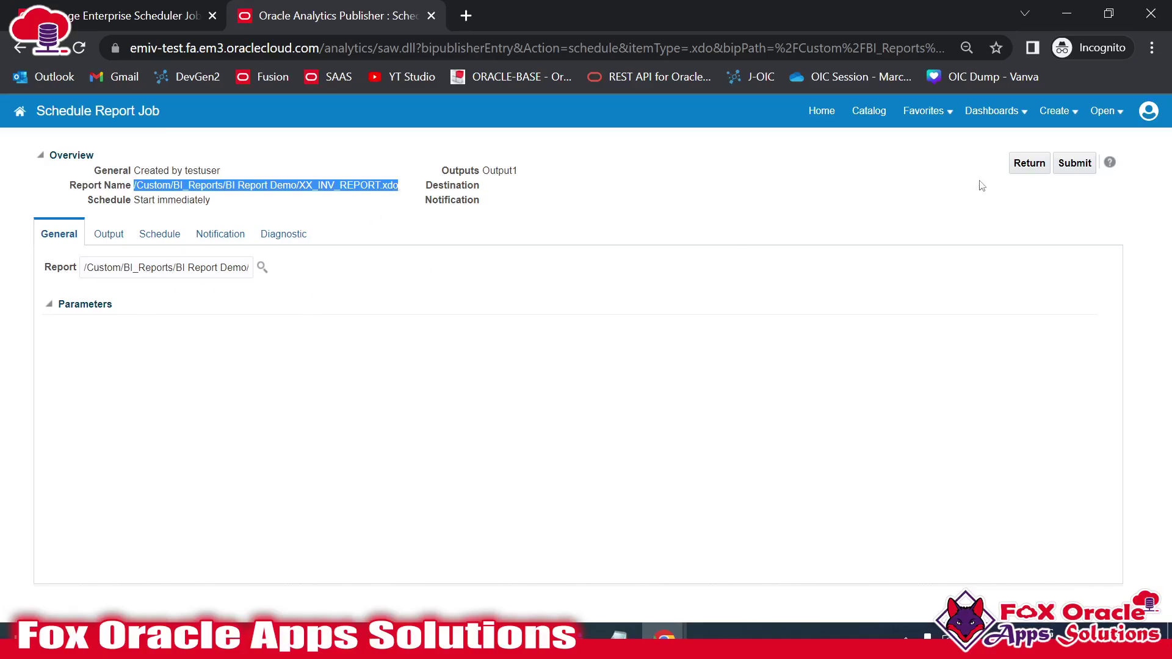
Check the report path against the saved notes and return to the Create Job Definition form
left_click(868, 112)
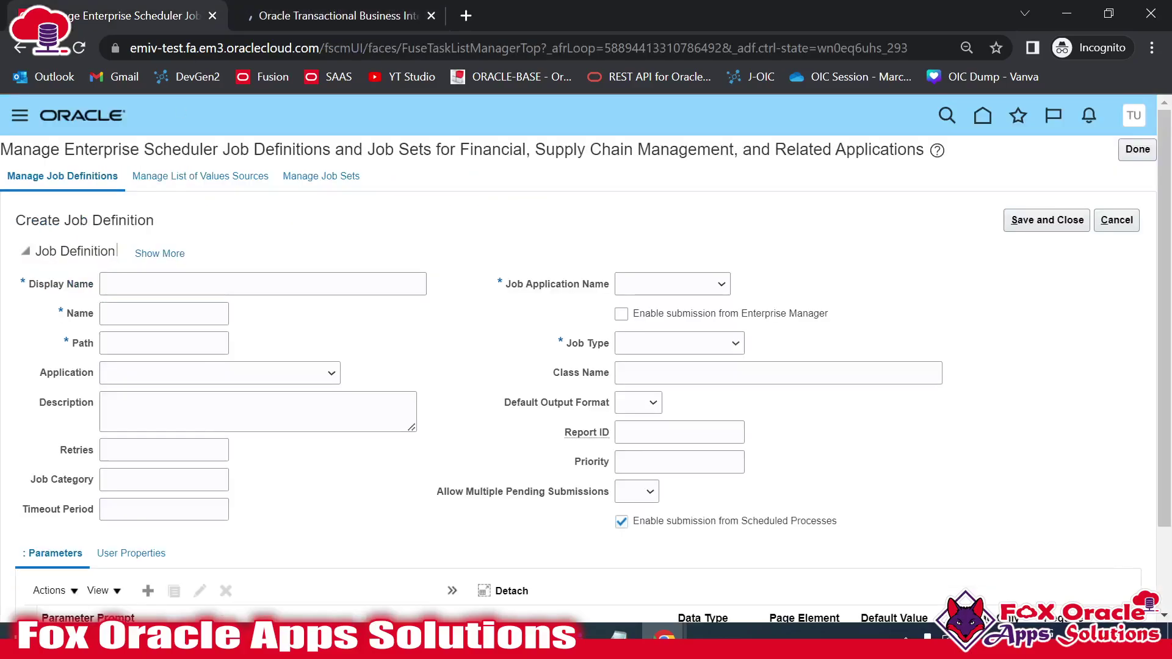
key("alt+Tab")
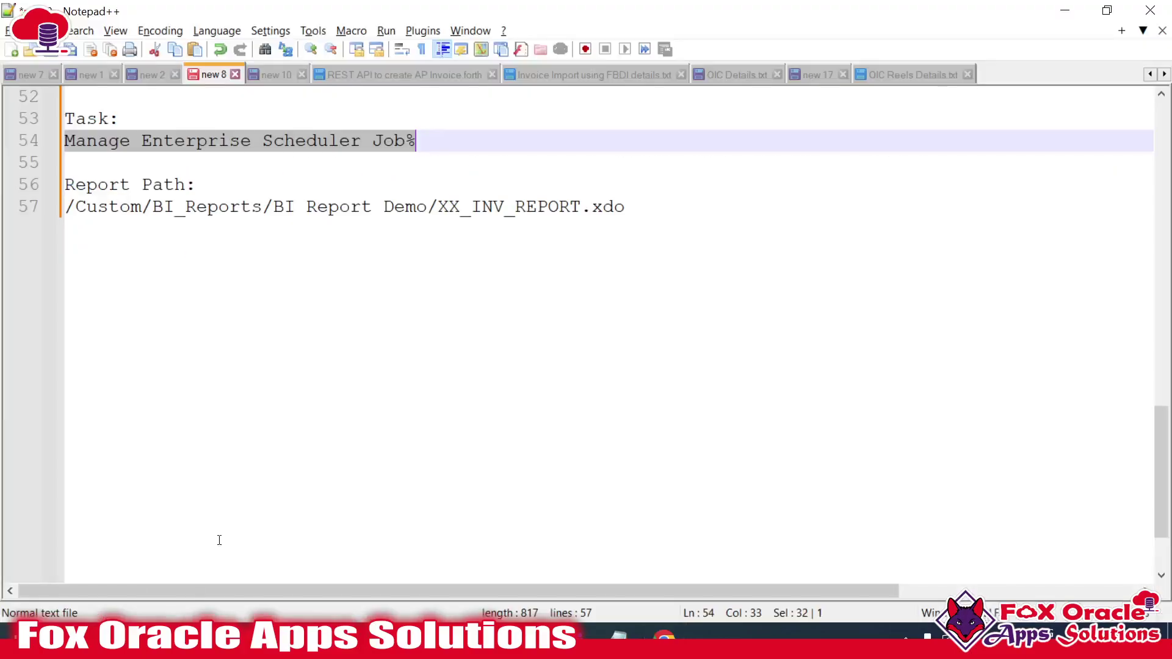
key("ctrl+End")
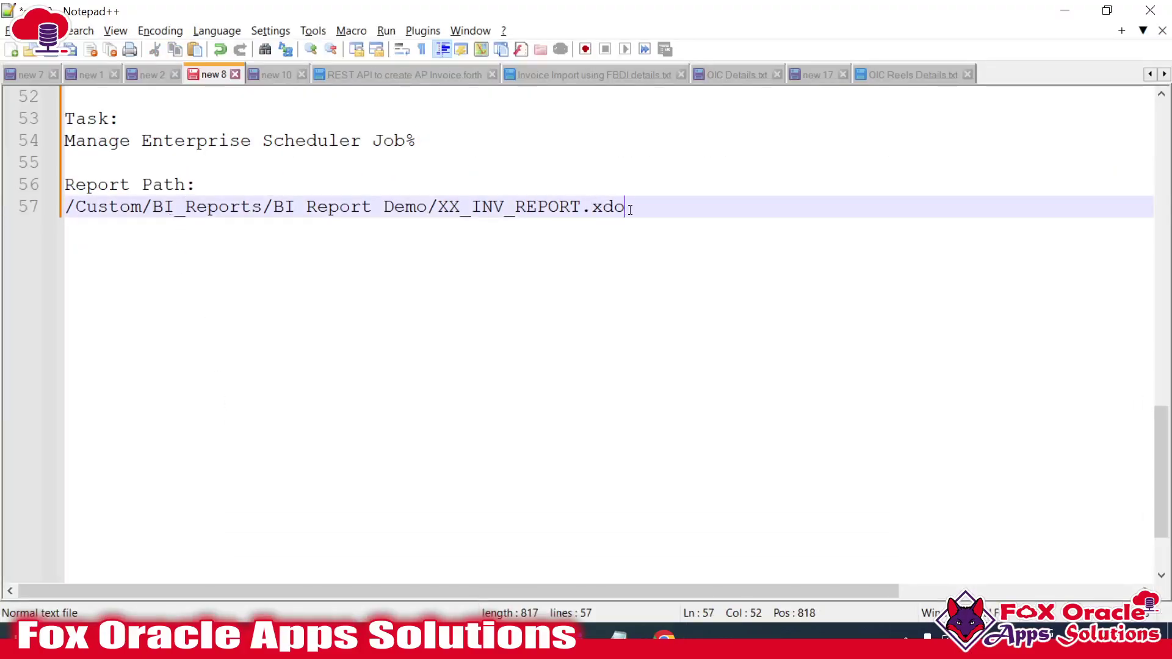
key("alt+Tab")
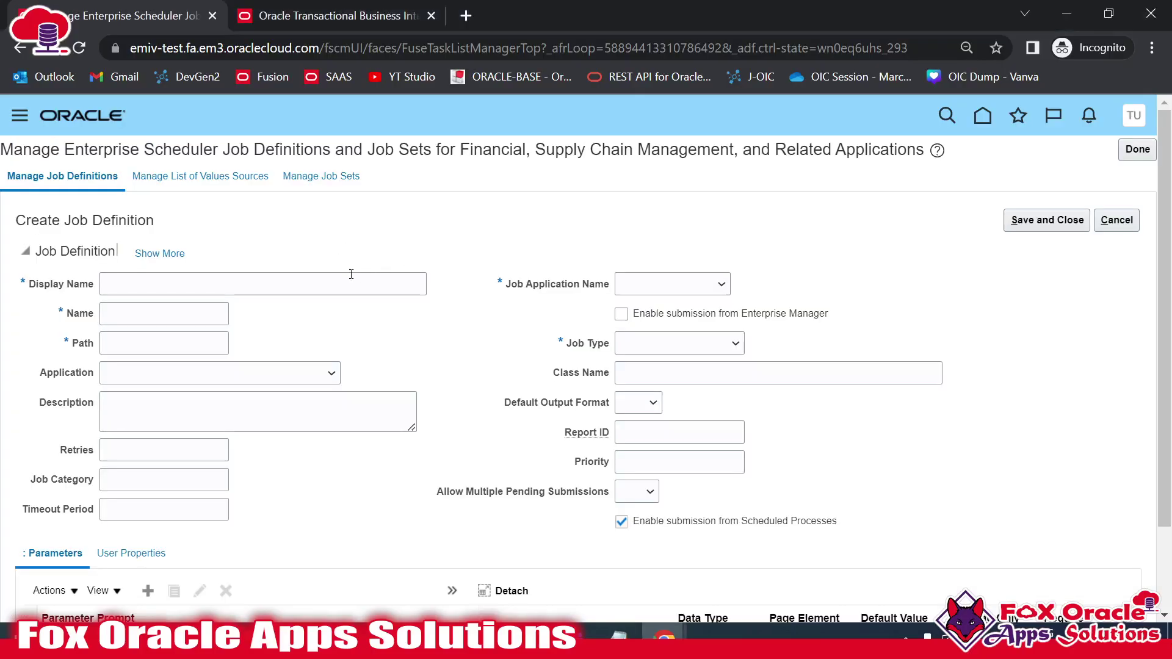
Enter 'XX Invoice Report without Parameter' as the job's Display Name
left_click(171, 285)
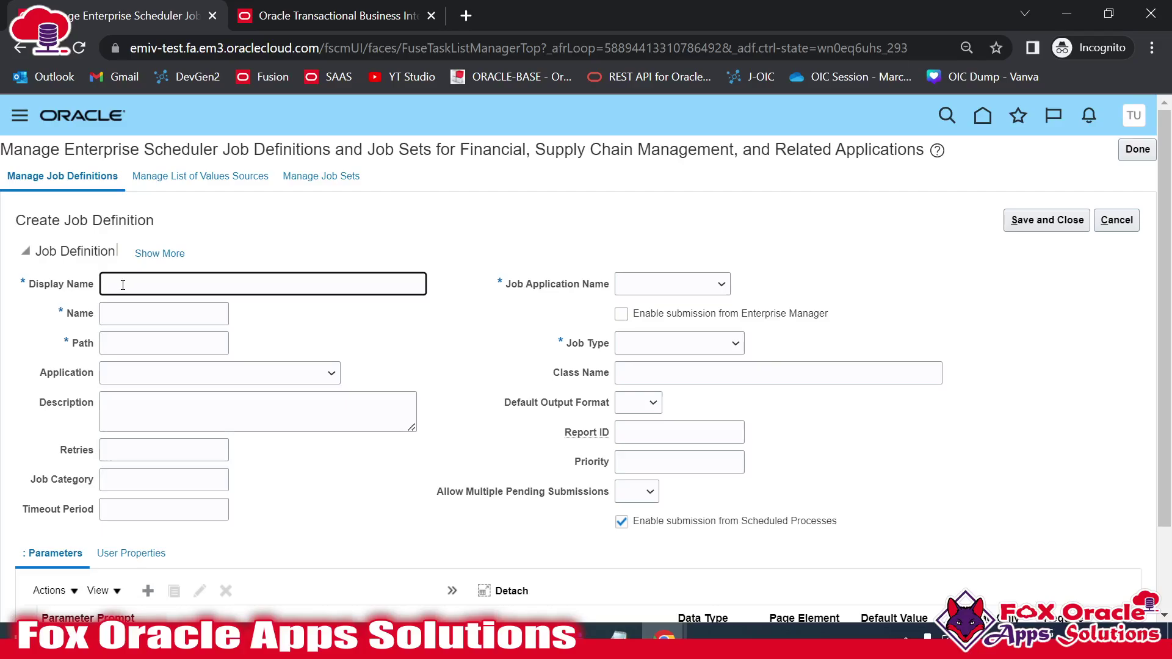
left_click(131, 316)
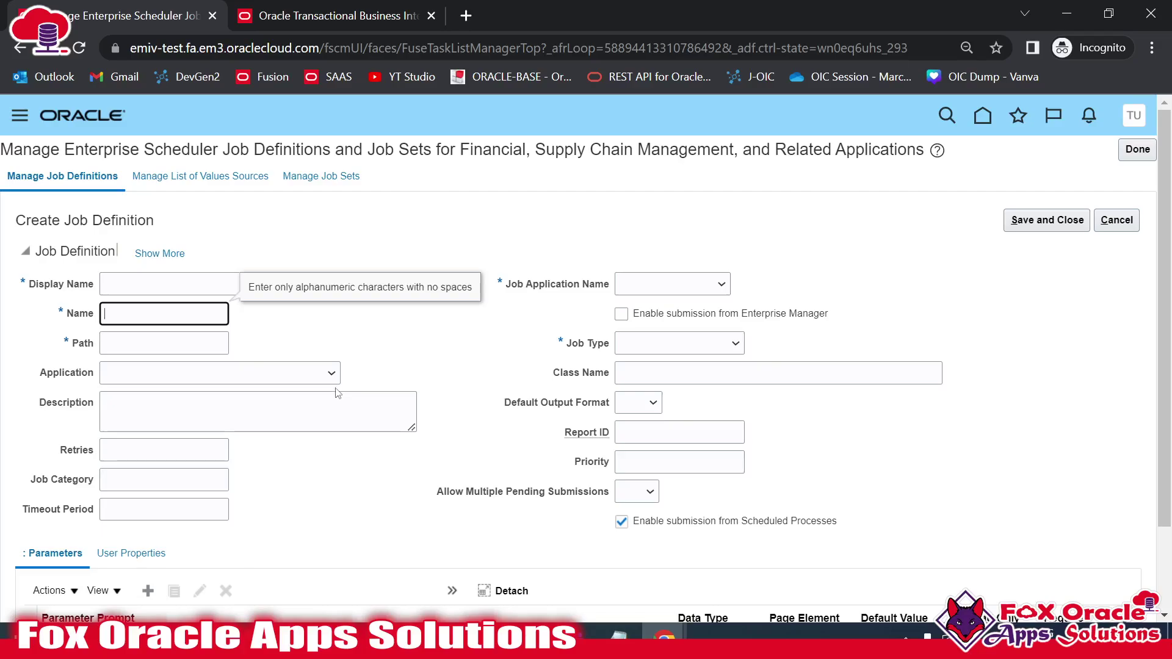
key("ctrl+Tab")
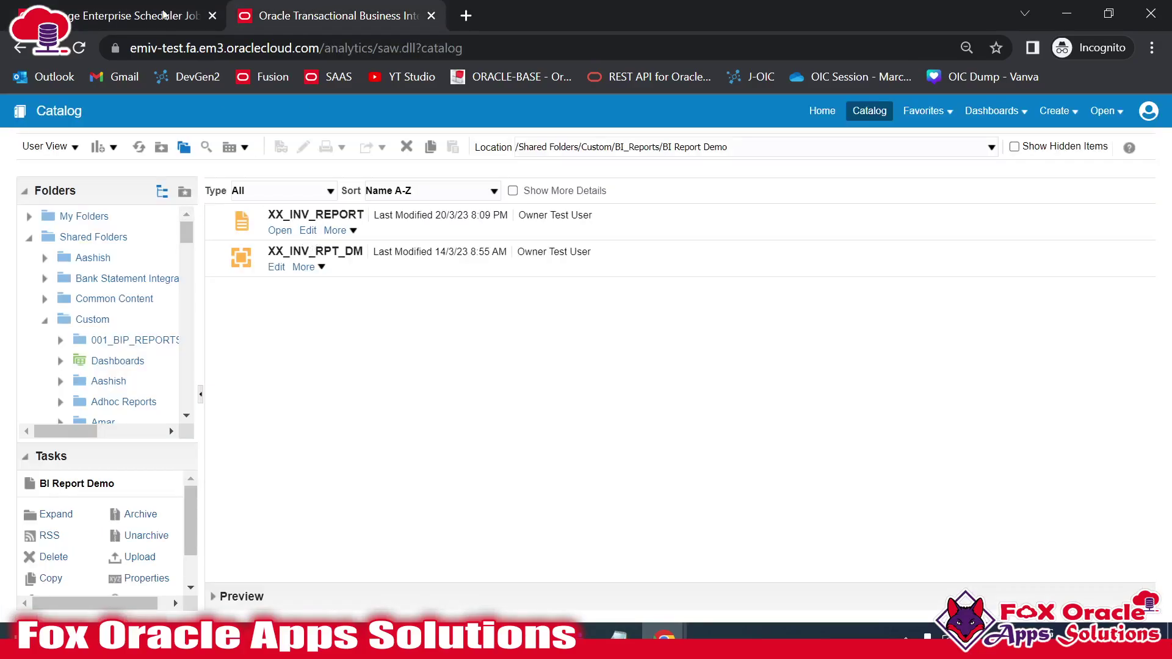
left_click(163, 15)
left_click(171, 283)
type("XX")
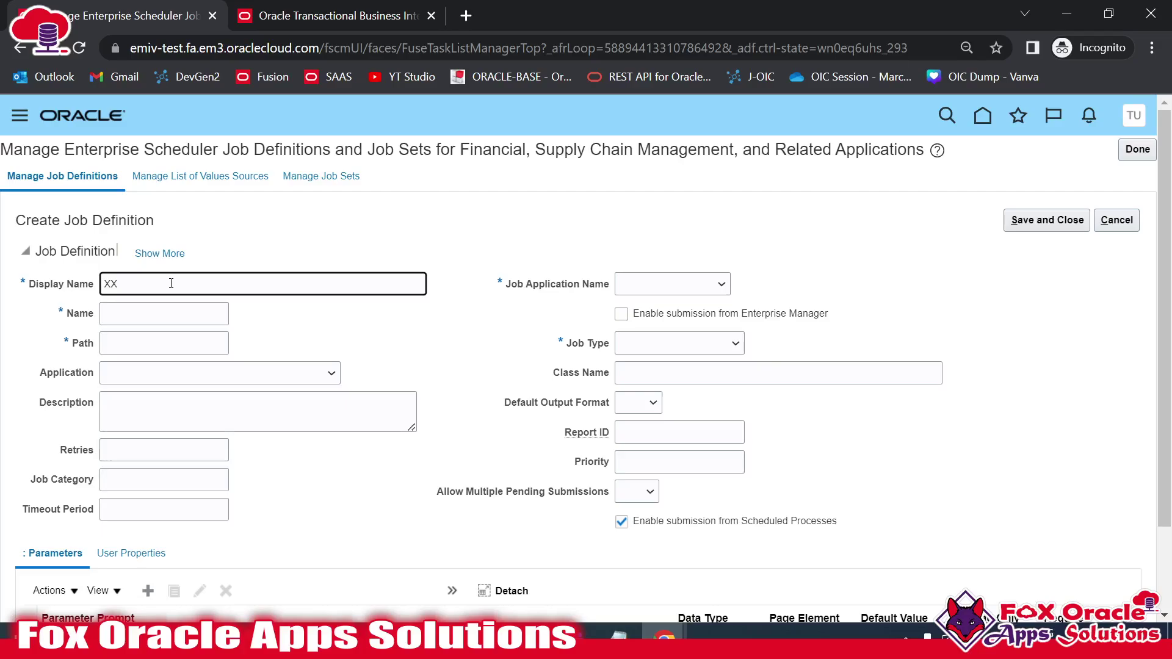
type("oice Report without")
Set the job definition Name to XXInvoiceReportWithoutParameters
left_click(282, 340)
left_click_drag(286, 287, 105, 285)
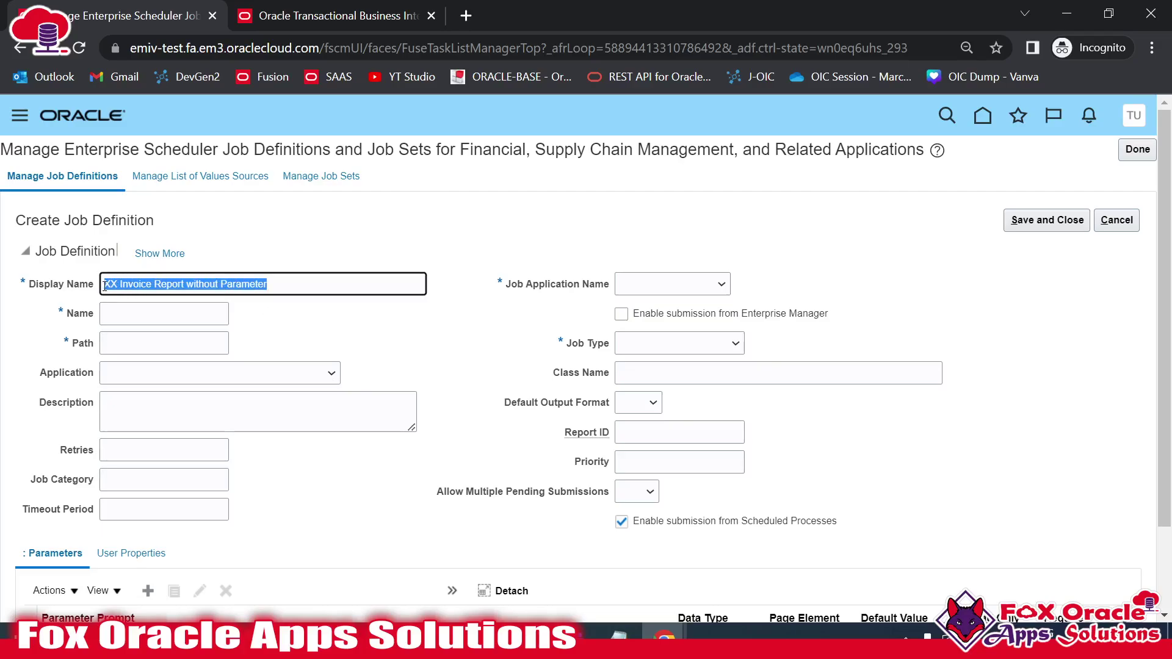
left_click(310, 325)
left_click(148, 312)
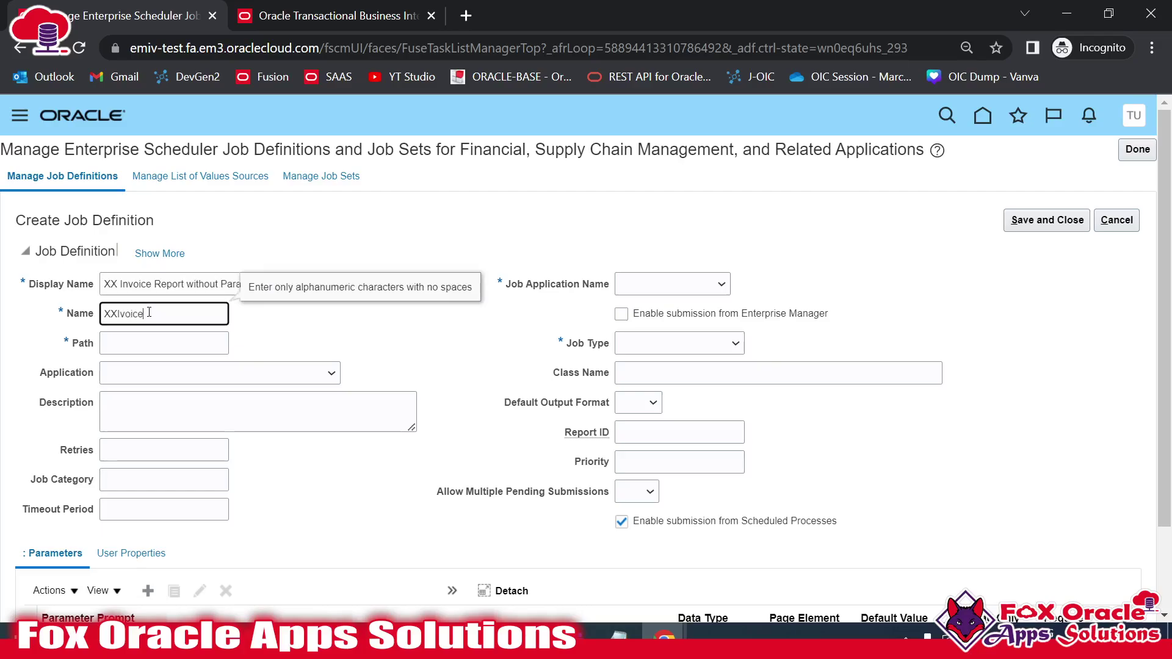
type("XXInvoice")
type("wi")
type("thoutParameters")
key("shift+Tab")
key("ctrl+c")
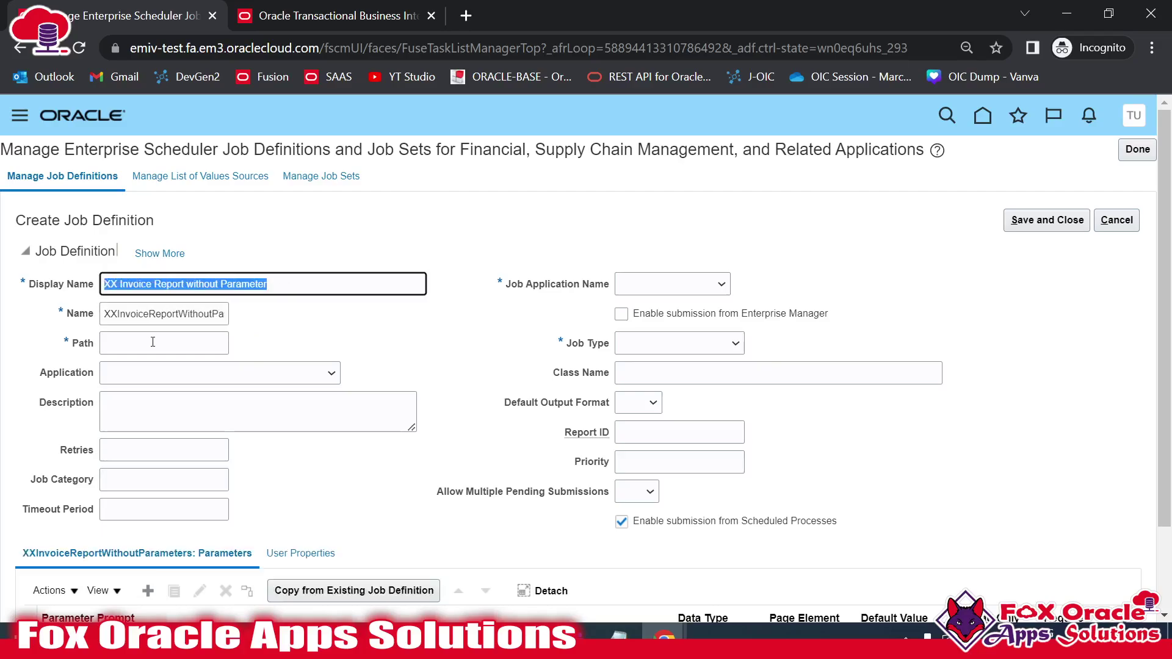
Record the display name and job name XXInvoiceReportWithoutParameters in the notes file
key("alt+Tab")
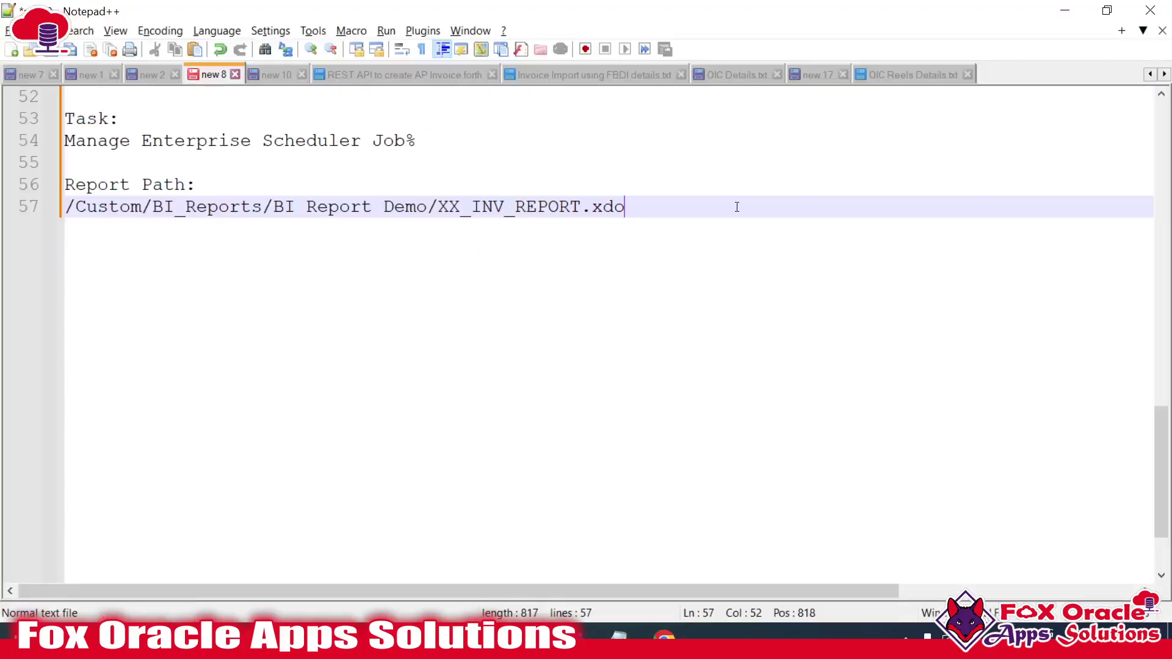
key("Return")
key("Return")
key("ctrl+v")
key("alt+Tab")
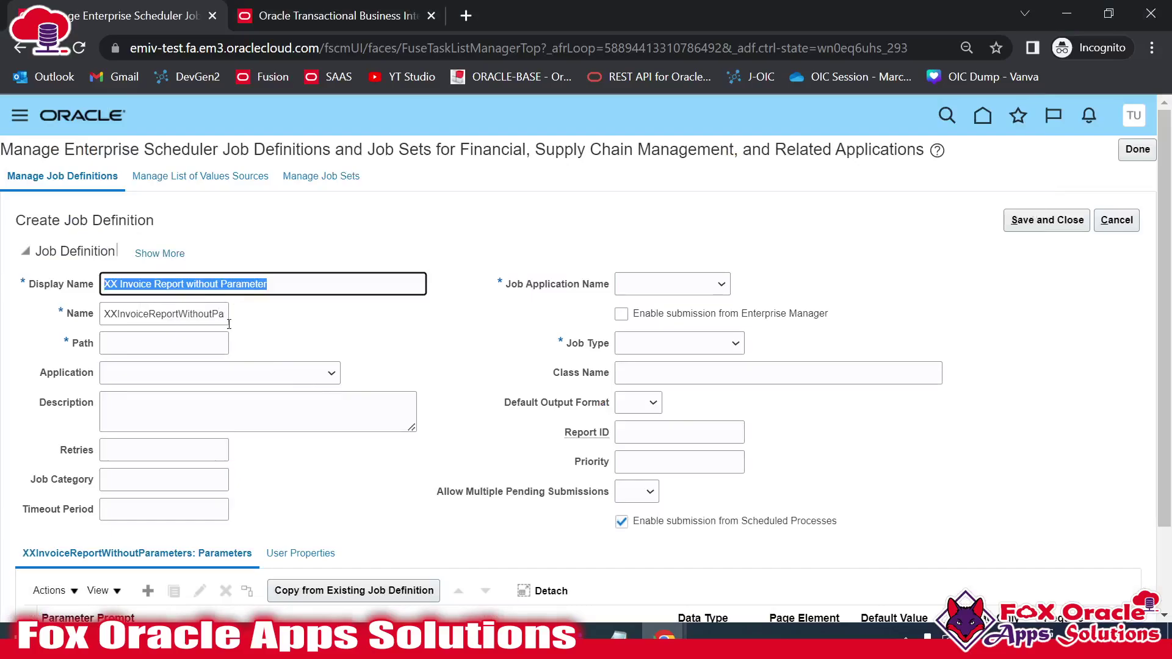
key("Tab")
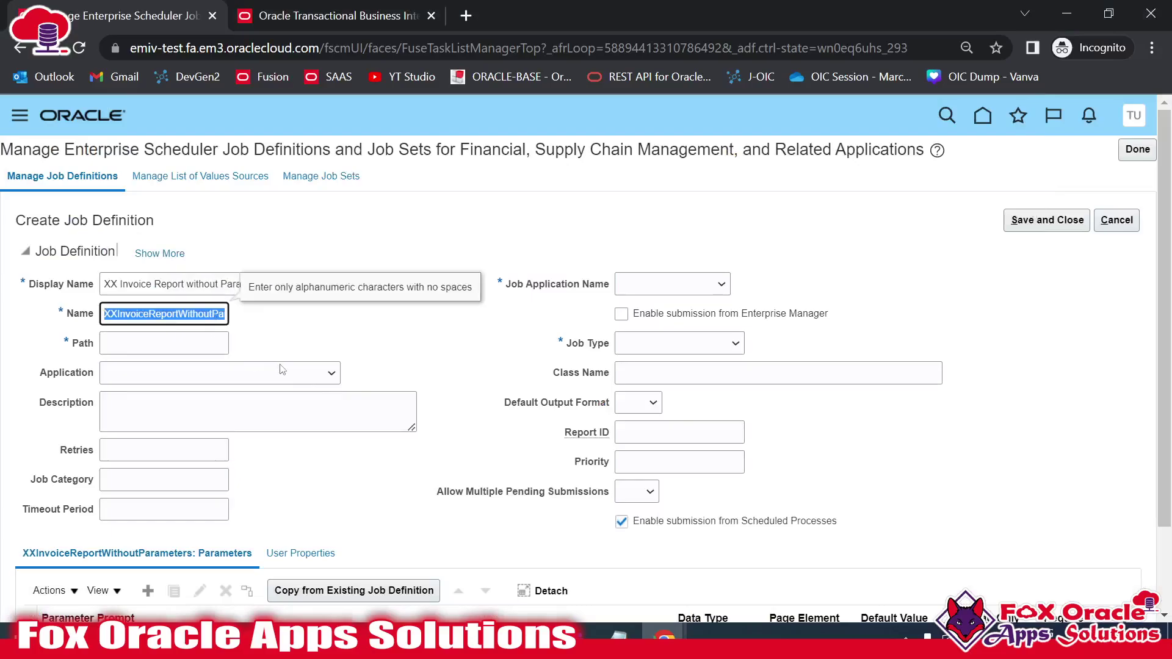
key("alt+Tab")
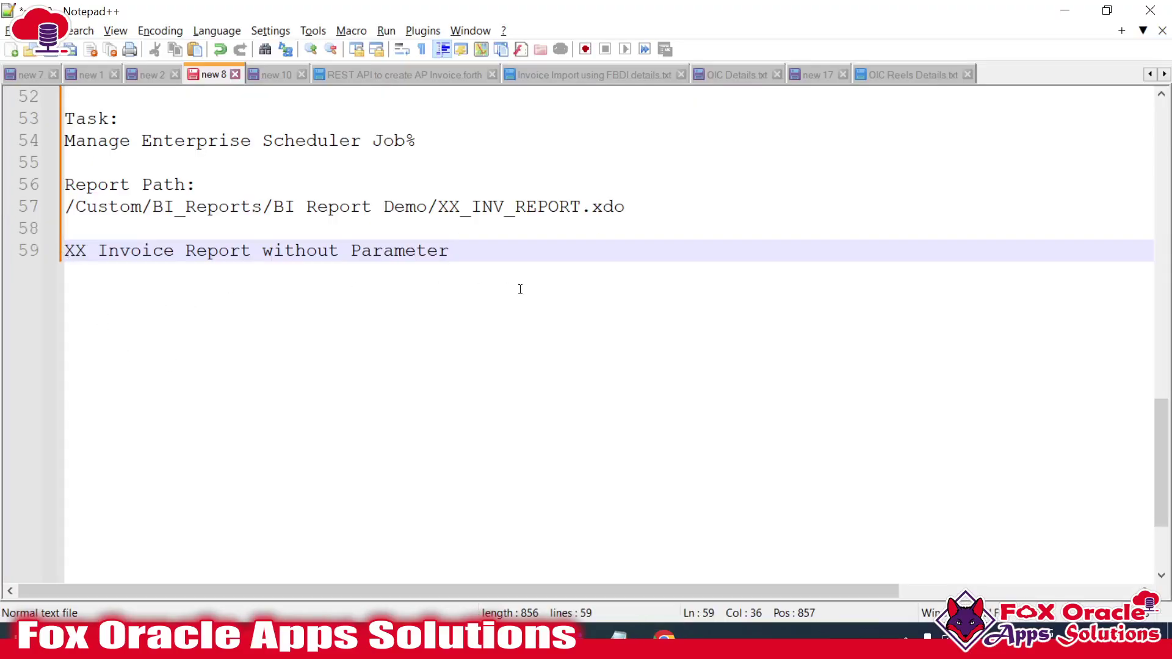
key("Return")
type("XXInvoiceReportWithoutParameters")
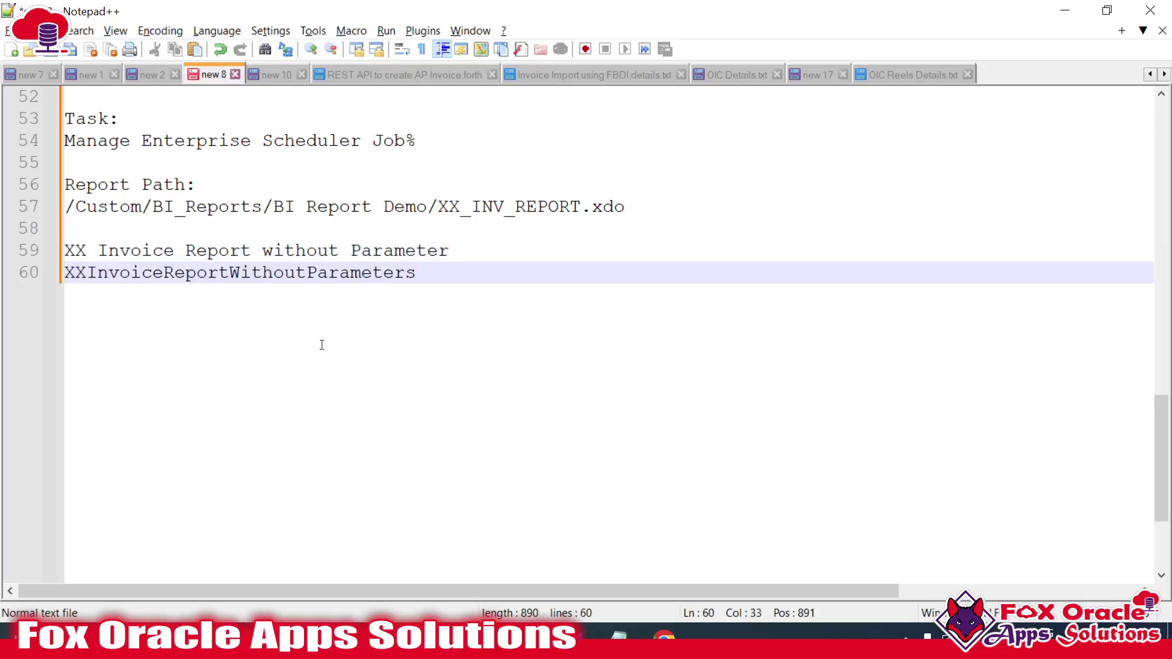
key("alt+Tab")
Read the Path field hint and select its ESS custom folder location
left_click(314, 366)
scroll(340, 404, "down", 3)
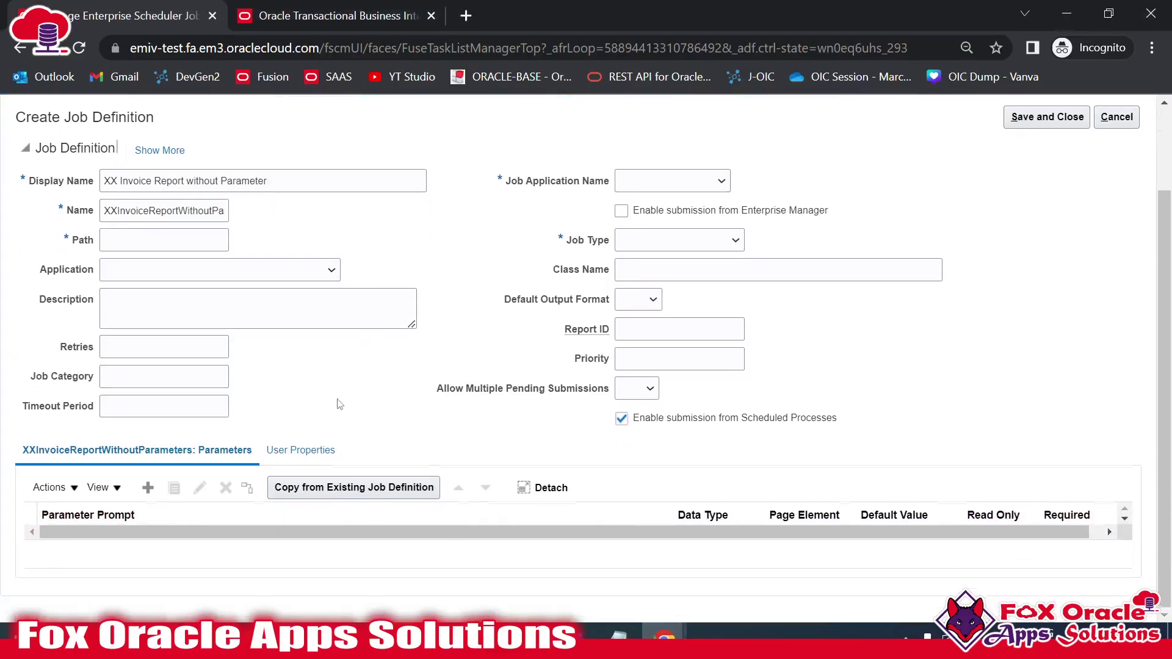
scroll(269, 196, "up", 3)
left_click(323, 15)
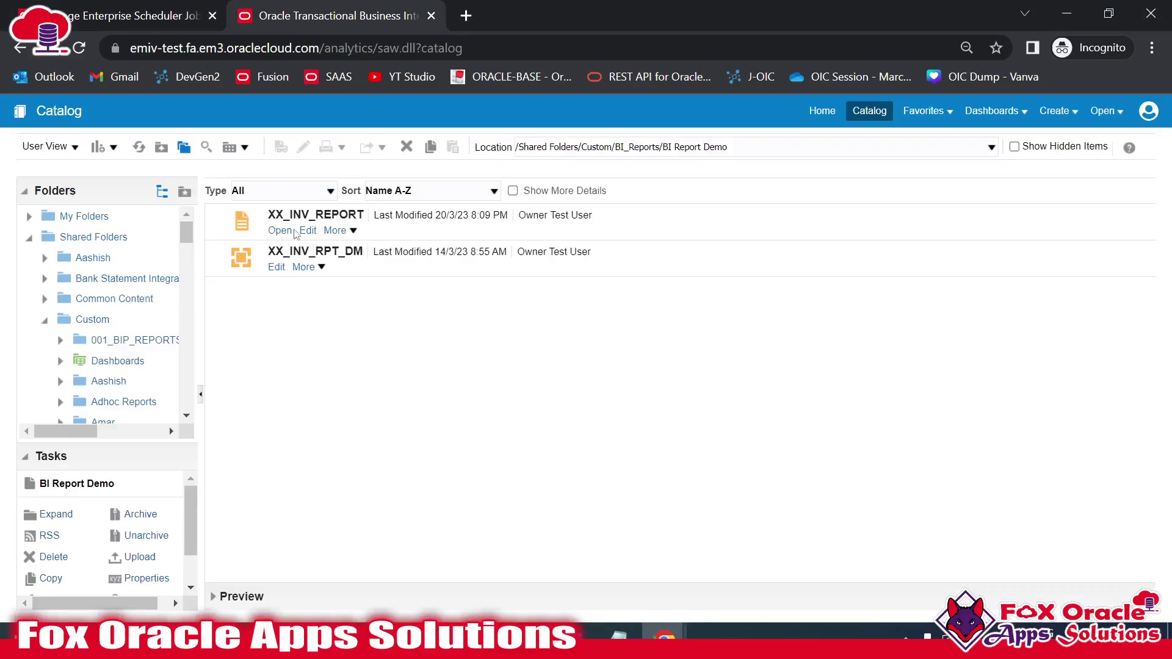
left_click(194, 18)
scroll(140, 543, "down", 3)
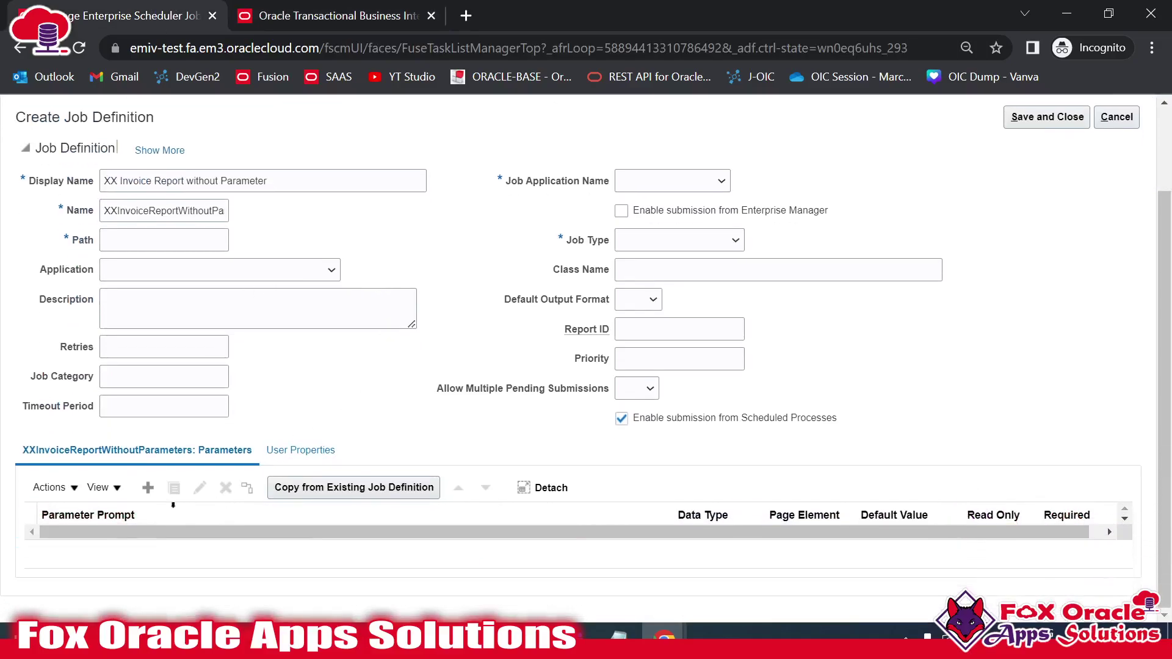
scroll(164, 508, "up", 3)
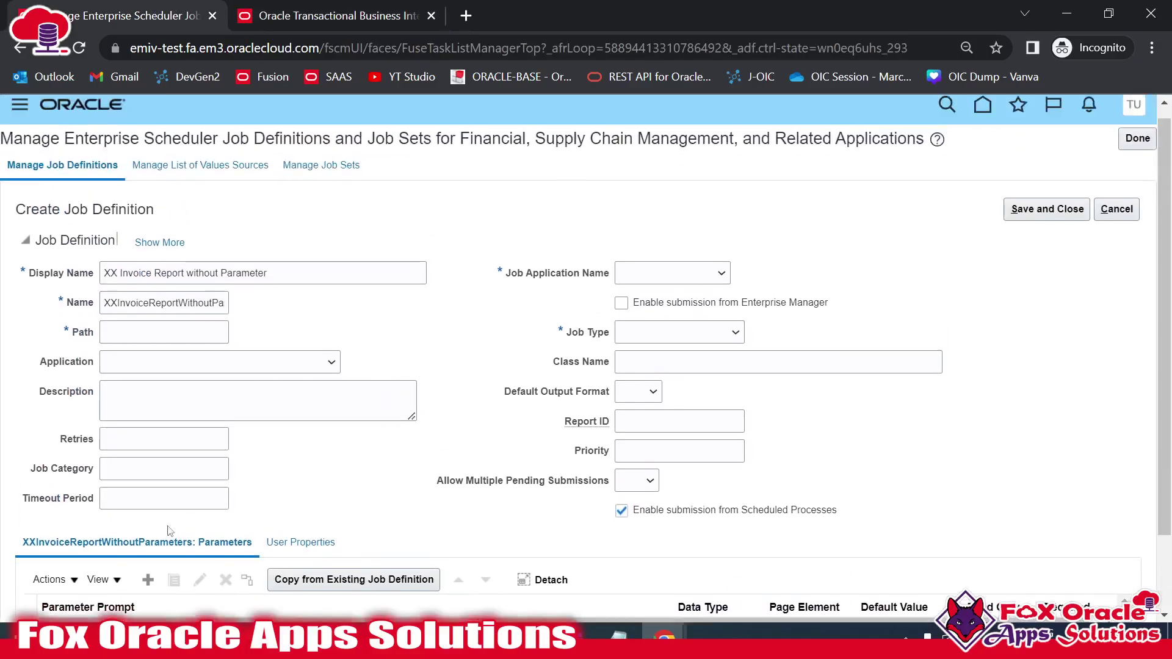
scroll(304, 270, "down", 3)
scroll(304, 271, "up", 3)
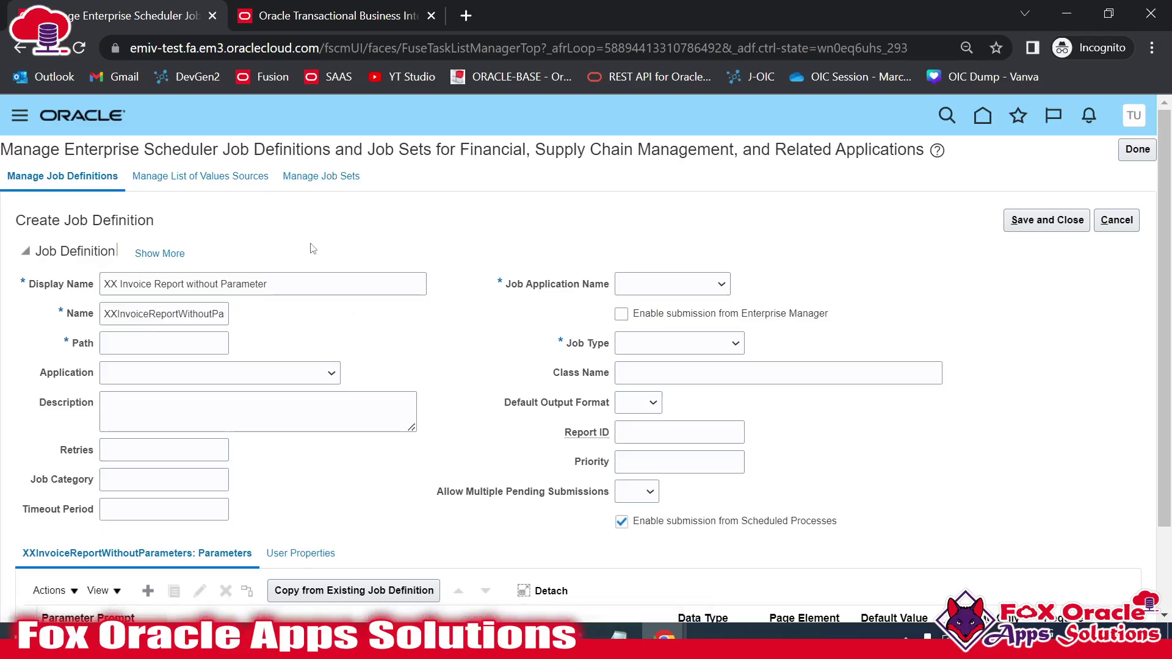
scroll(342, 280, "down", 2)
scroll(293, 208, "up", 2)
left_click(134, 344)
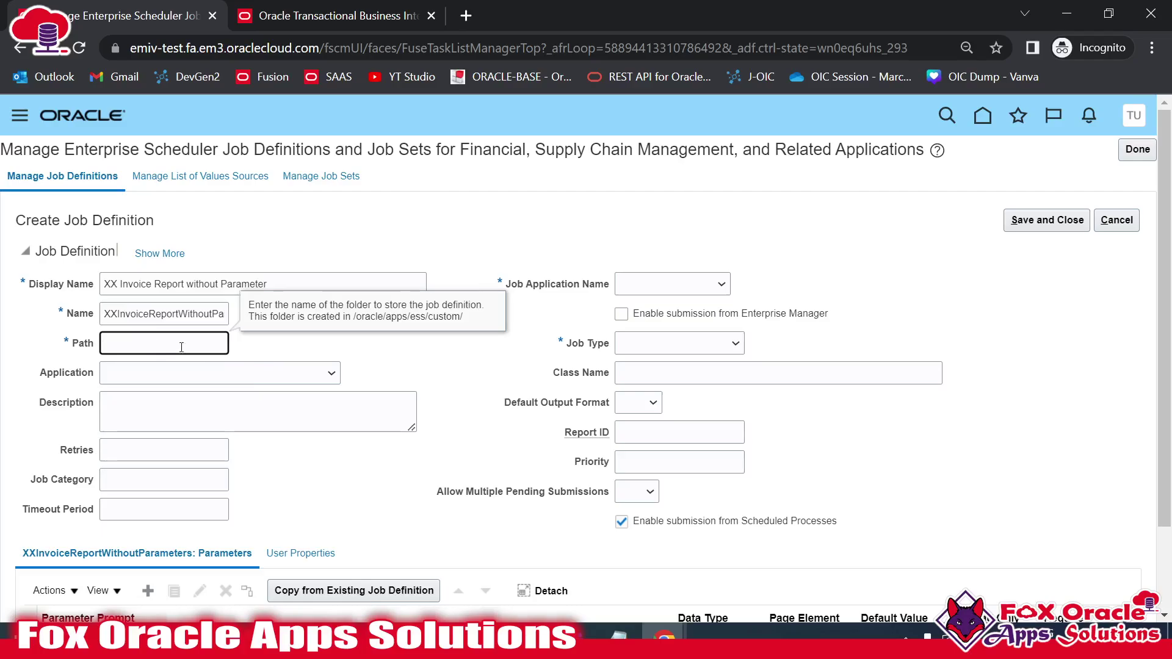
left_click_drag(356, 317, 473, 318)
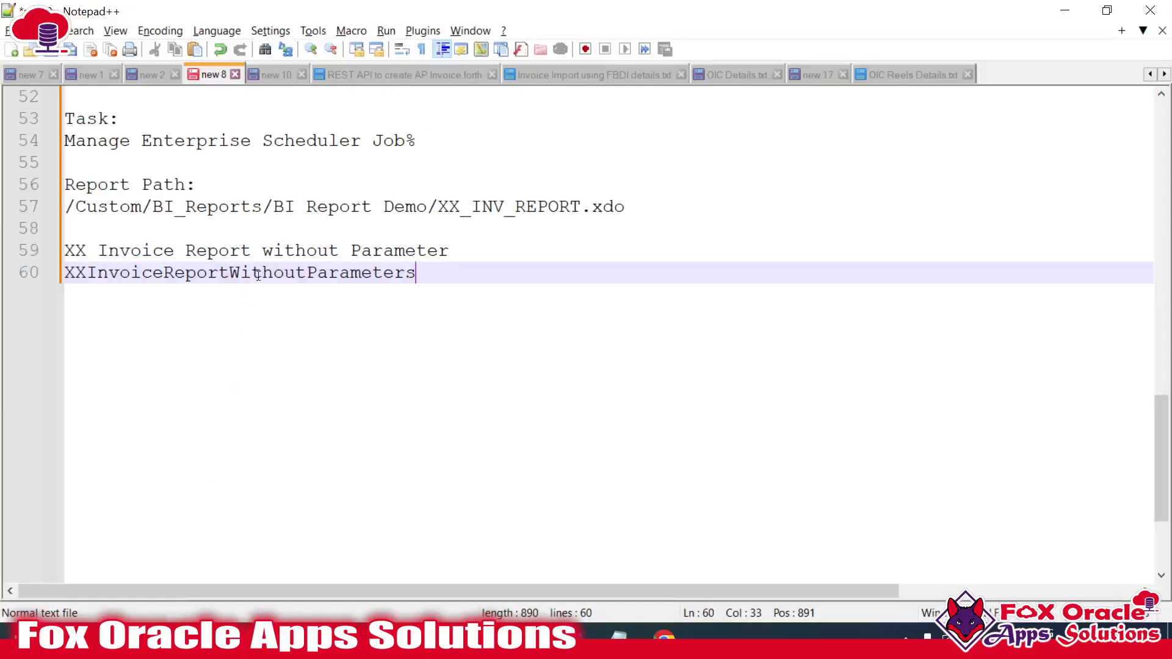
Copy the report folder path /Custom/BI_Reports/BI Report Demo/ from the notes into the form's Path field
left_click(405, 214)
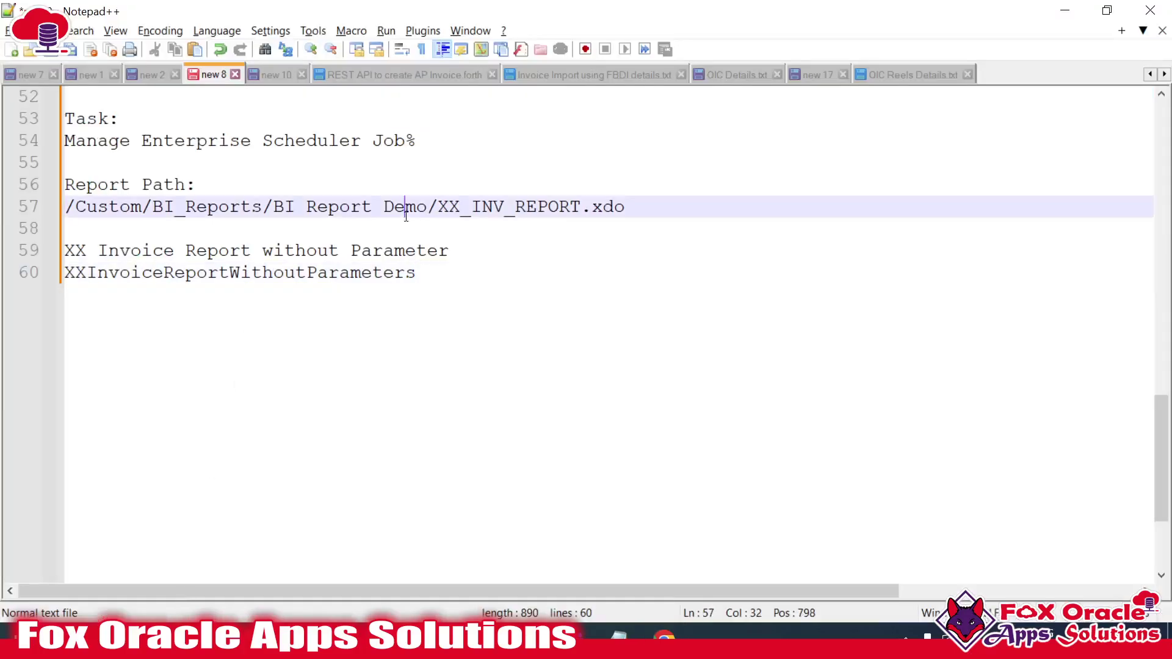
left_click_drag(437, 207, 43, 209)
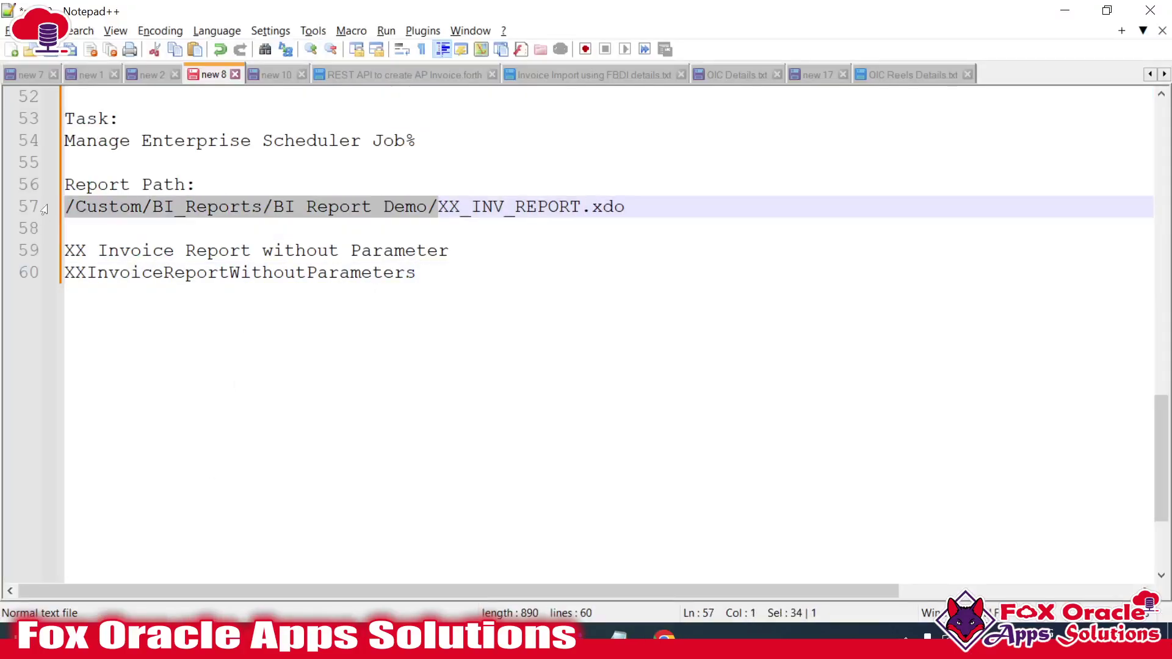
key("ctrl+c")
key("alt+Tab")
left_click(183, 343)
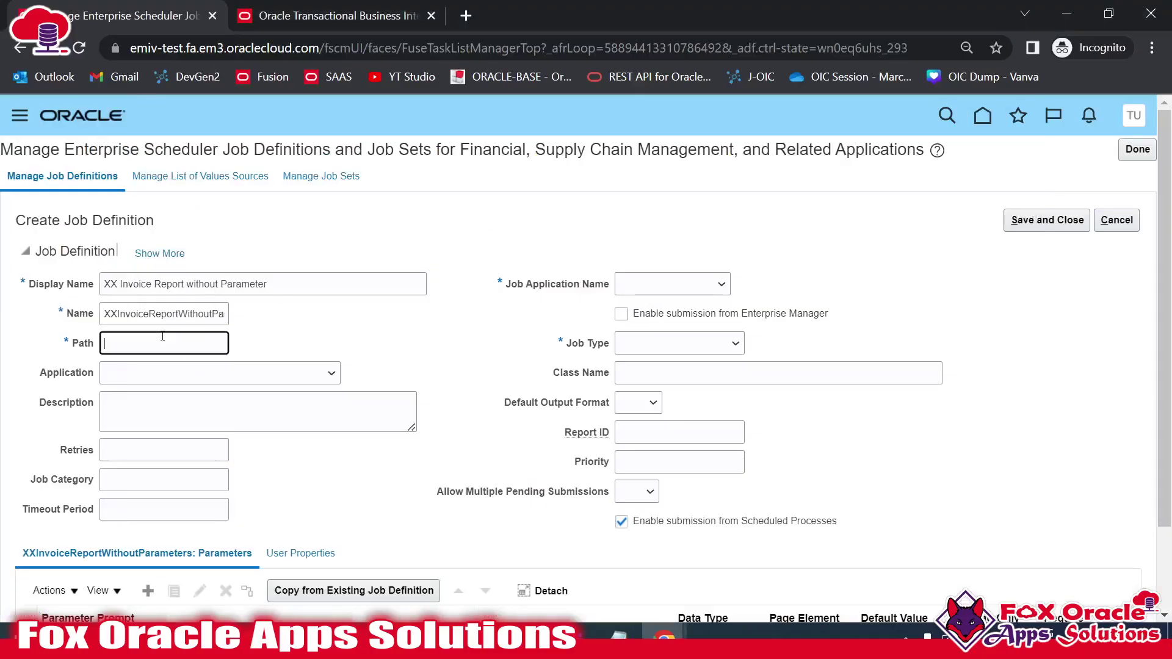
Paste /Custom/BI_Reports/BI Report Demo/ as the Path and set Application to Payables
key("ctrl+v")
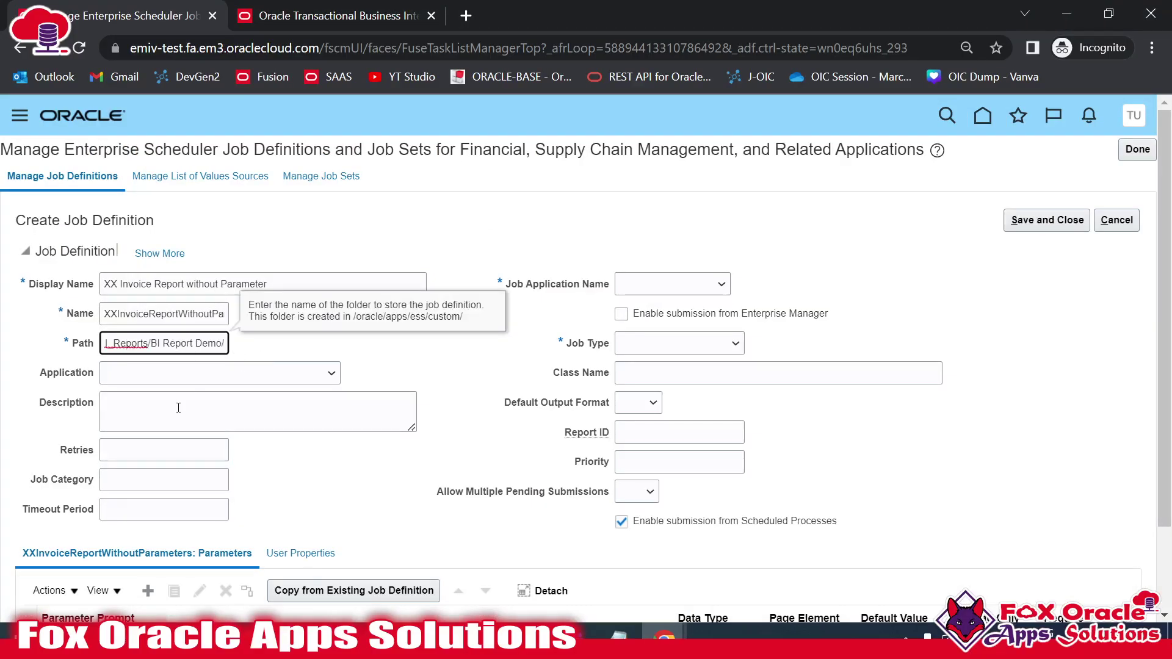
left_click(193, 374)
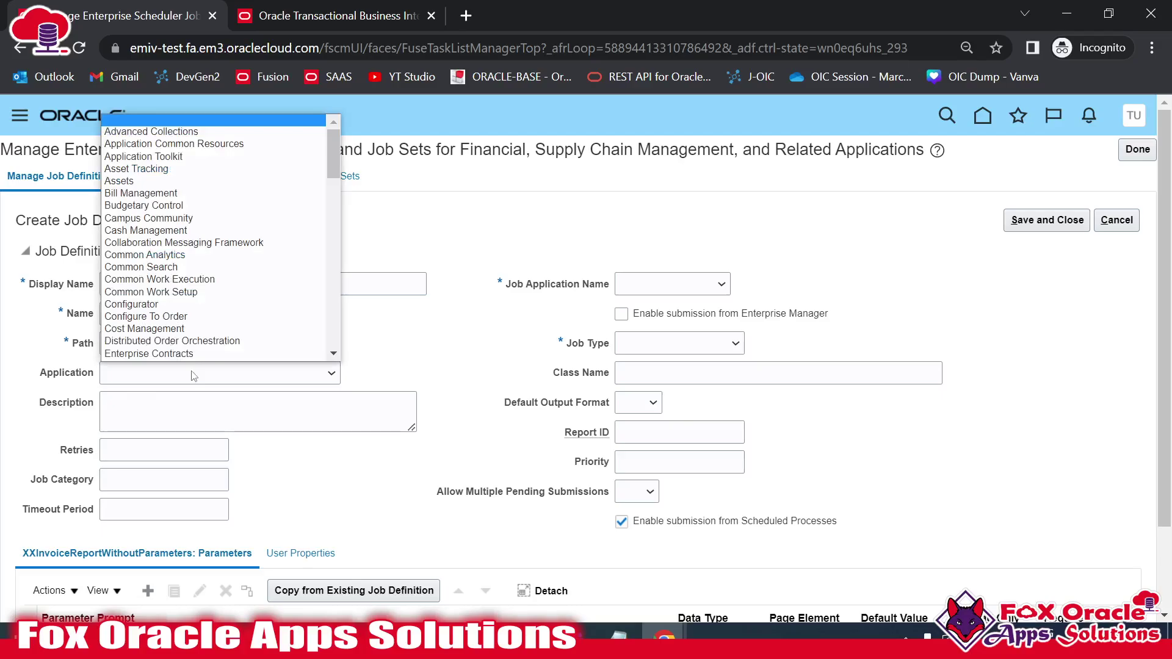
key("Page_Down")
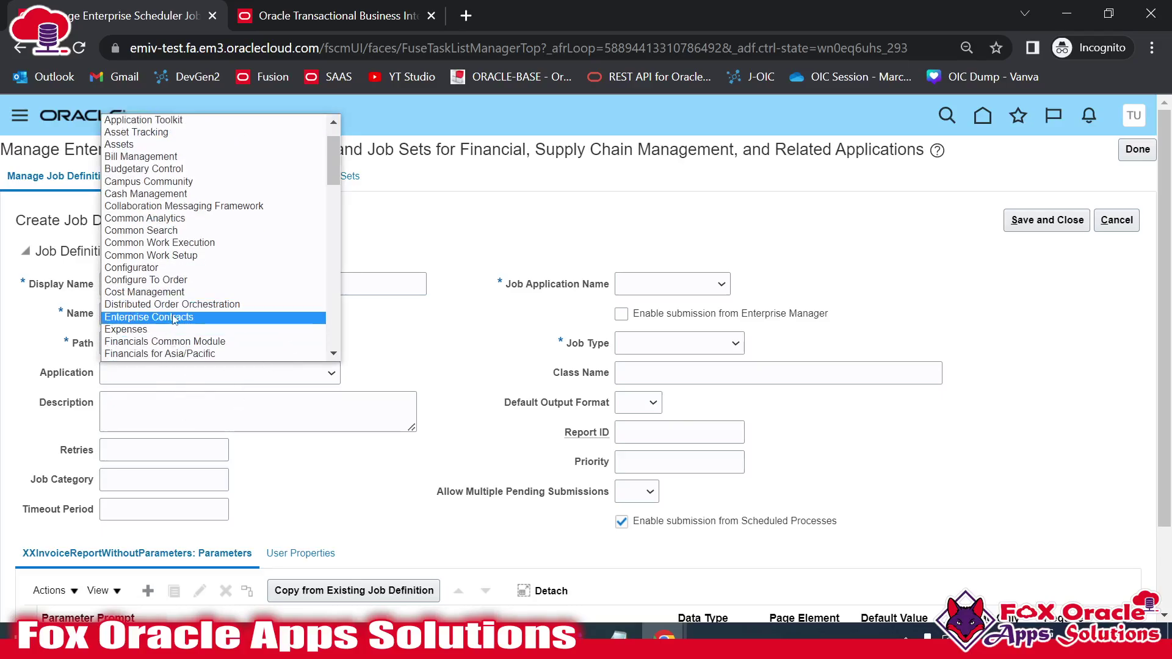
key("Page_Down")
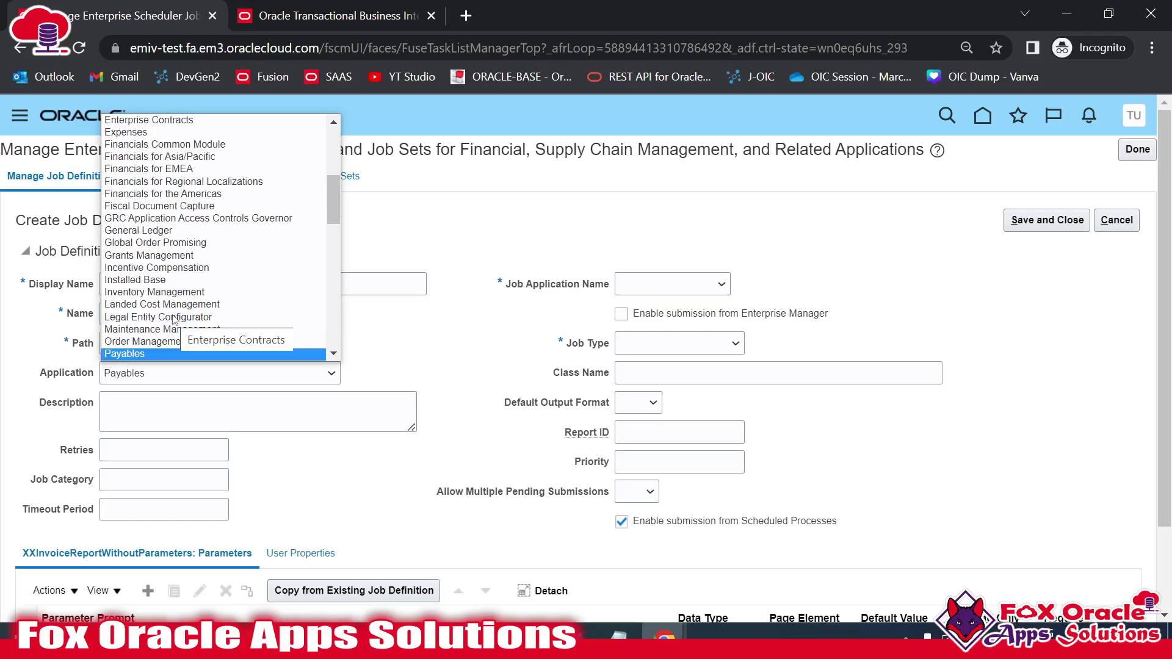
key("Return")
scroll(153, 317, "down", 2)
left_click(153, 317)
scroll(183, 349, "up", 2)
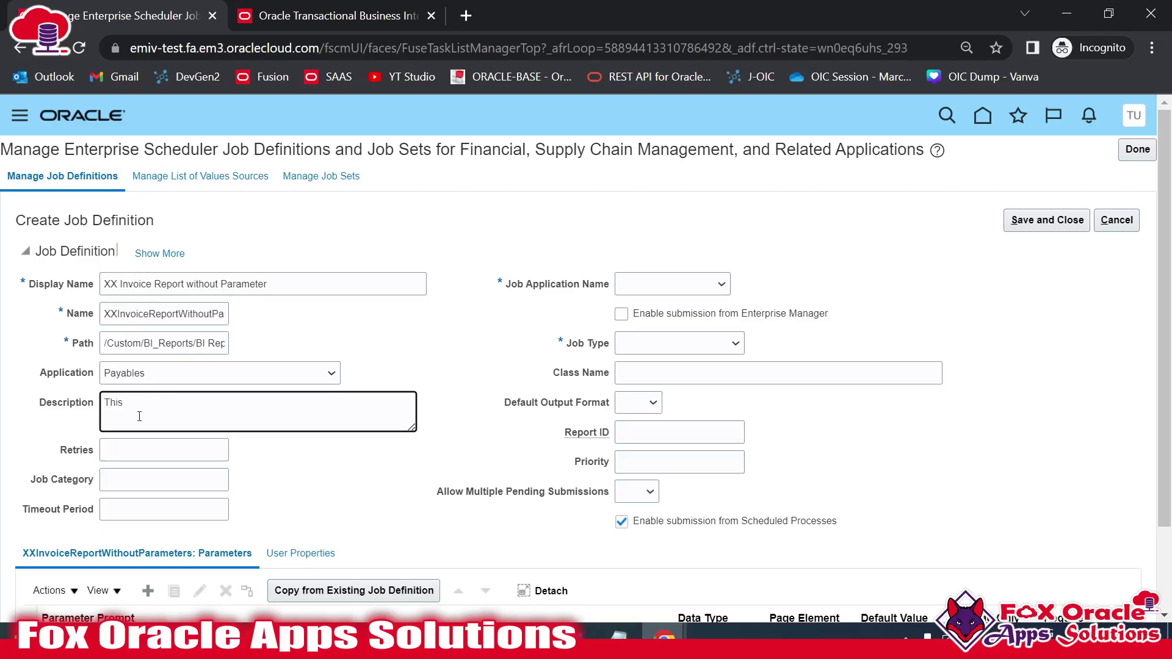
Describe the job as a program/ESS job that runs the BI report without any parameters
type("This program wi")
key("BackSpace")
type("ogram/ESS job is used")
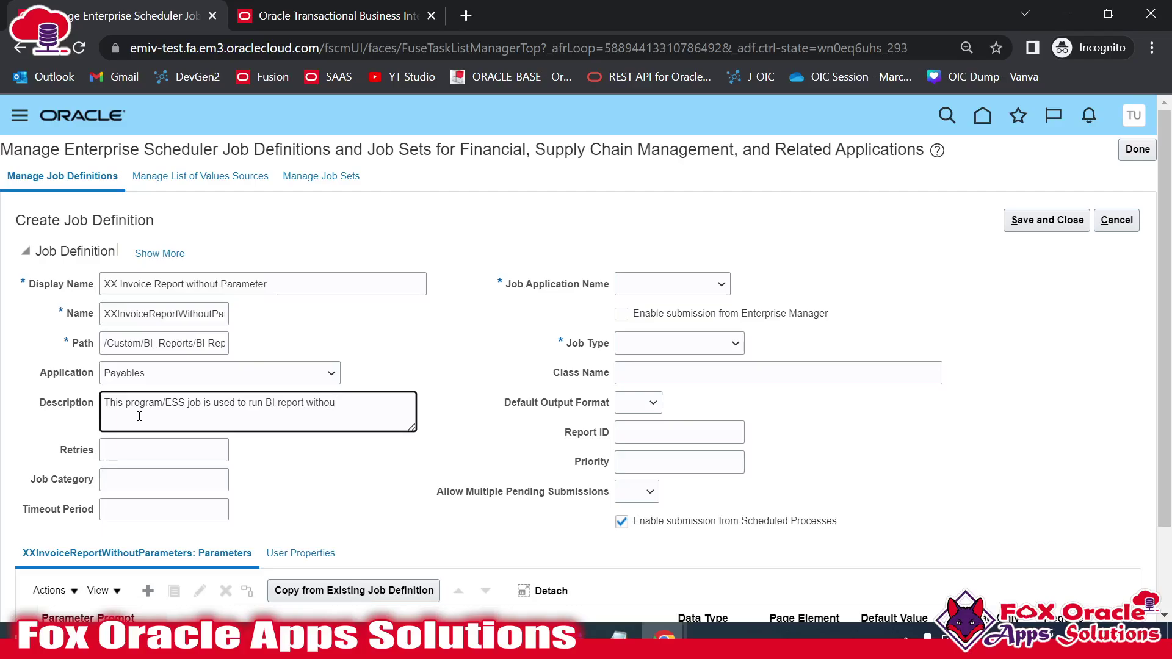
type("any parameters.")
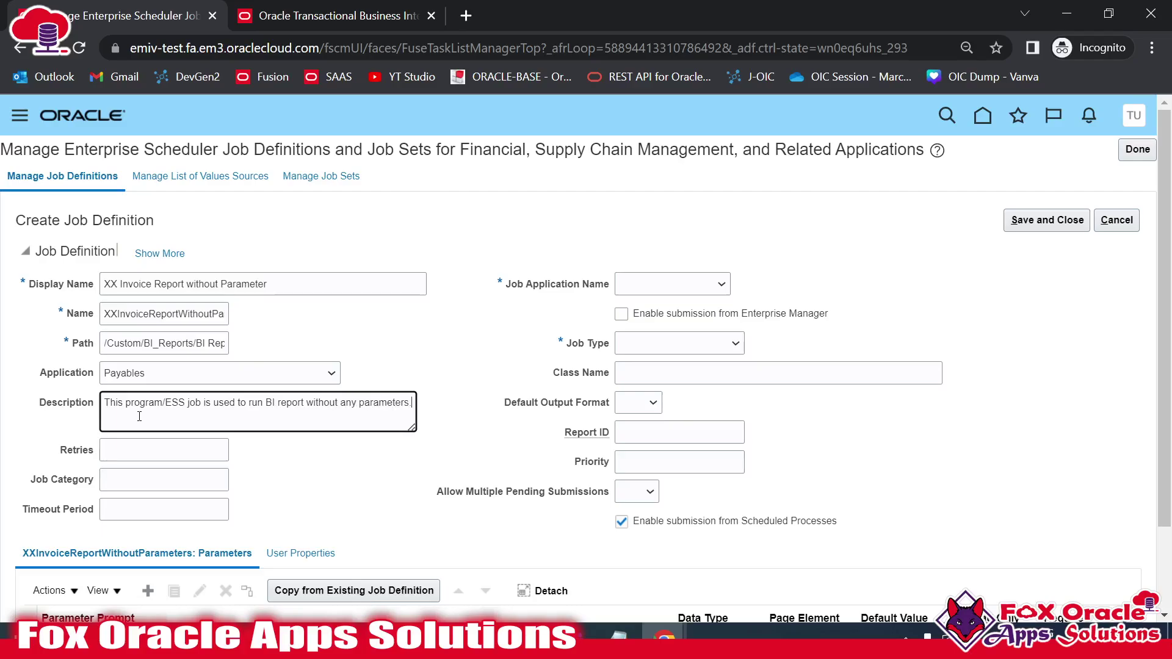
left_click(339, 456)
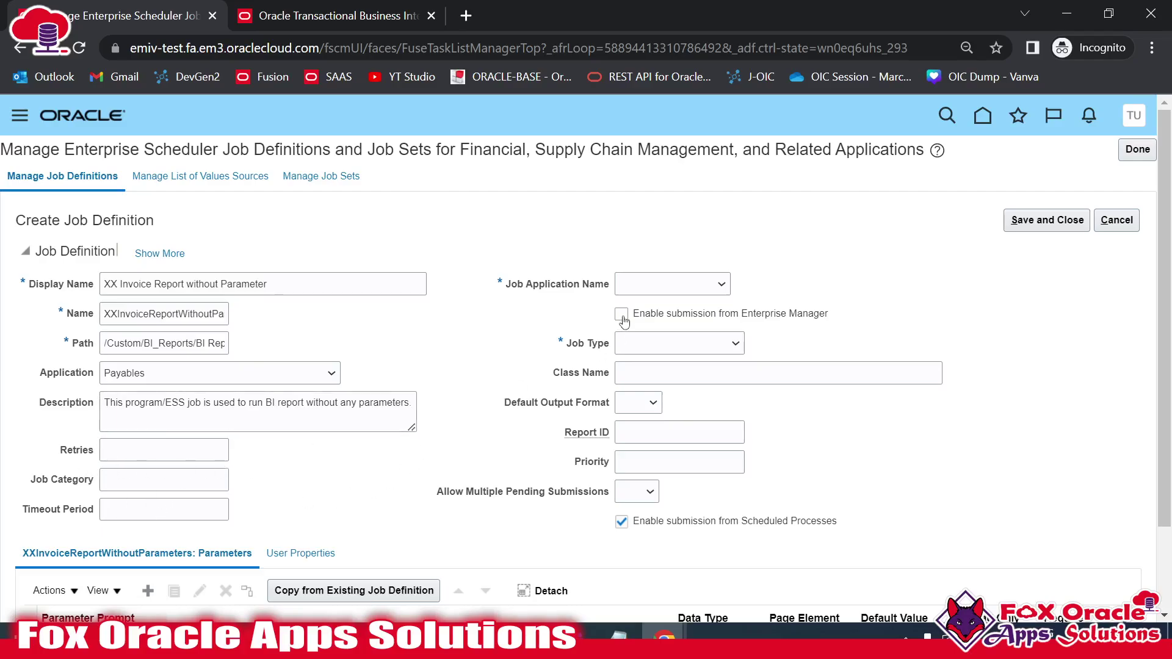
Look through the Job Application Name choices without selecting, then view the BI Report Demo catalog
left_click_drag(512, 286, 592, 291)
left_click(694, 287)
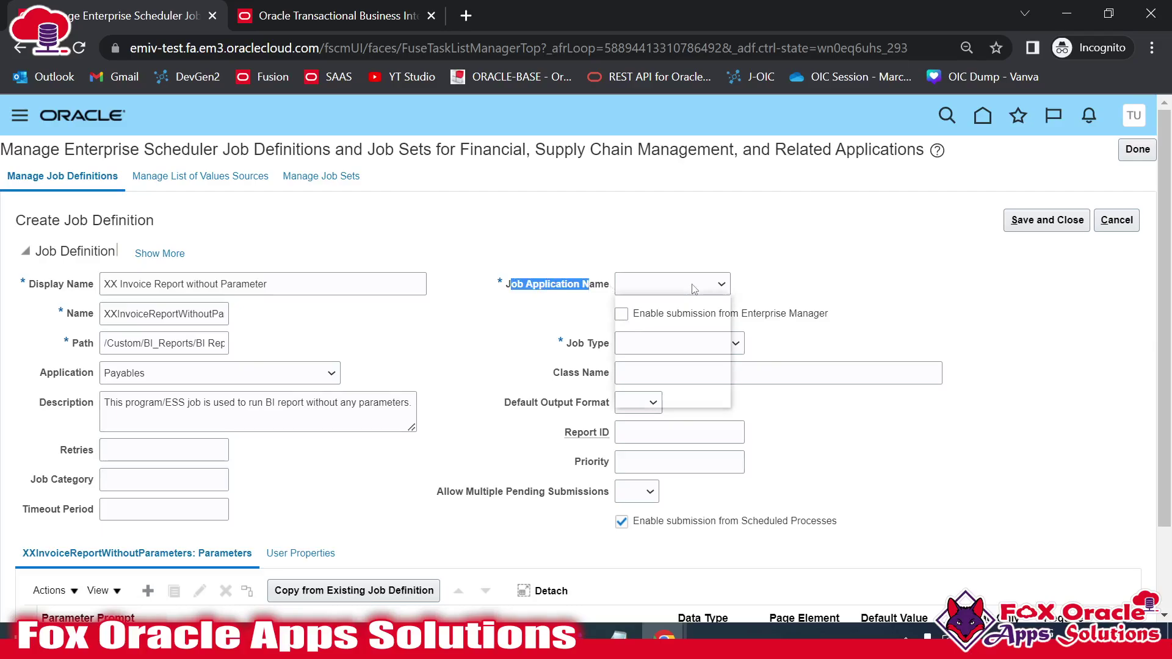
left_click(557, 288)
left_click(379, 11)
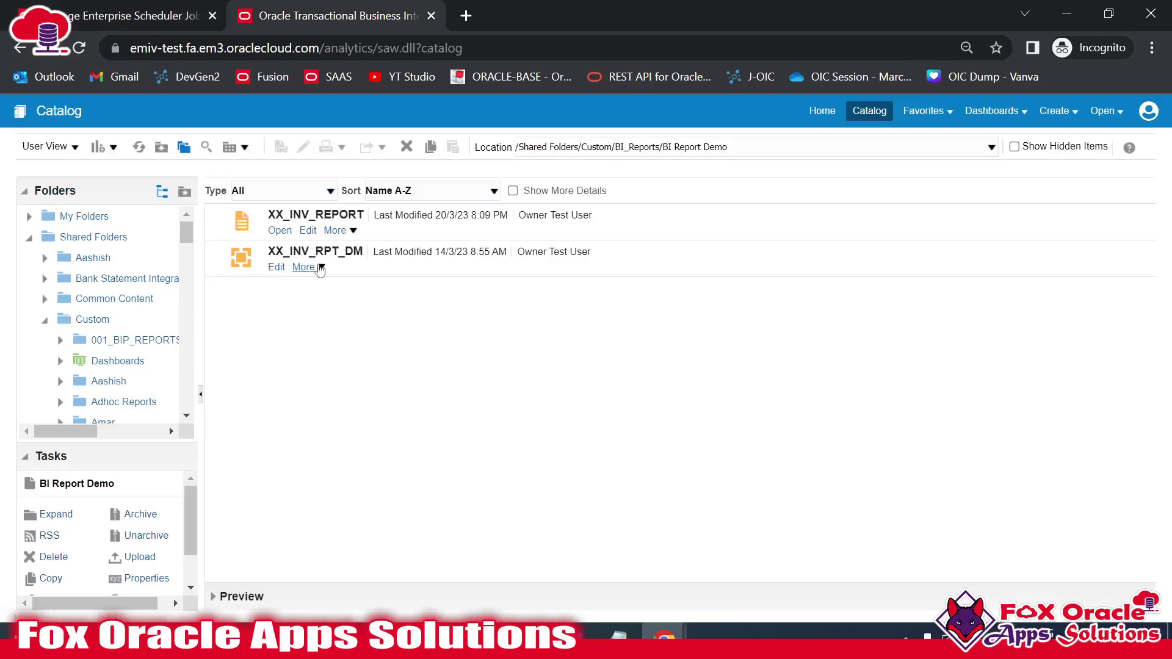
Review the XX_INV_RPT_DM data model, moving group G_1 and viewing the sdf data set's invoice query
left_click(276, 267)
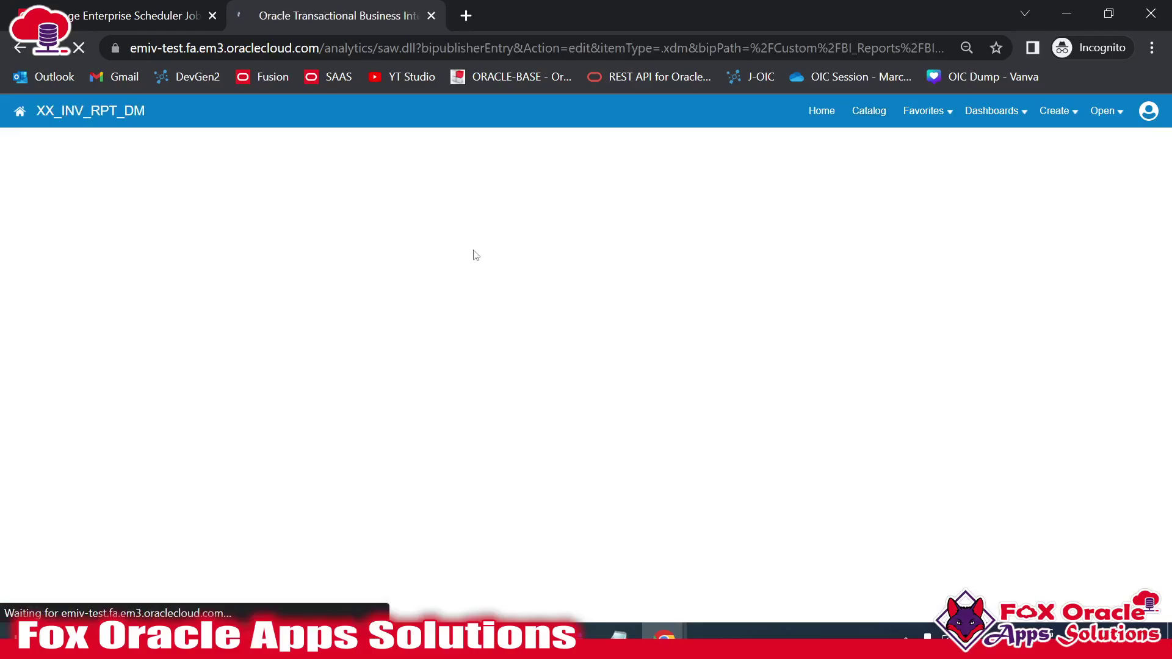
left_click(199, 18)
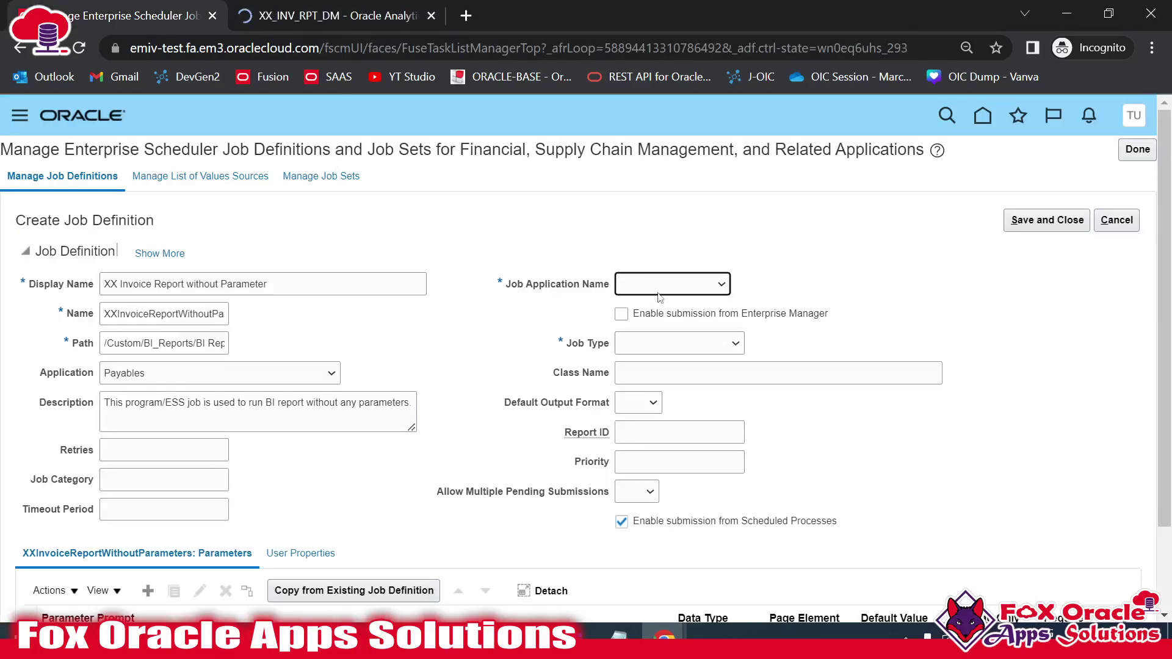
left_click(391, 6)
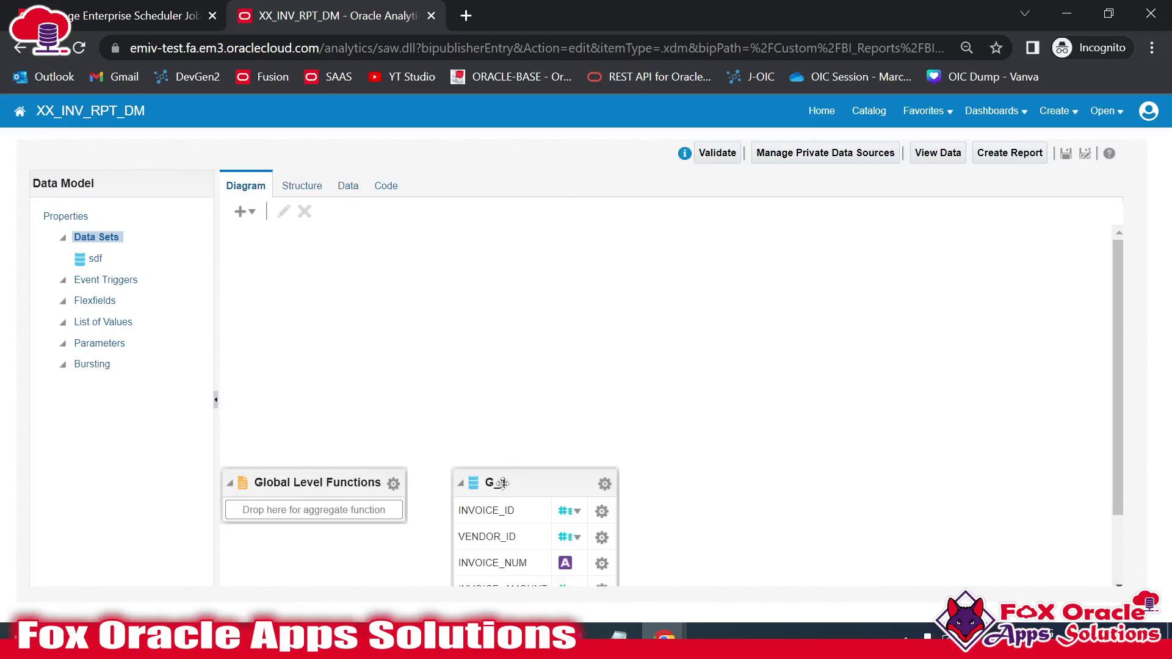
left_click_drag(501, 483, 486, 249)
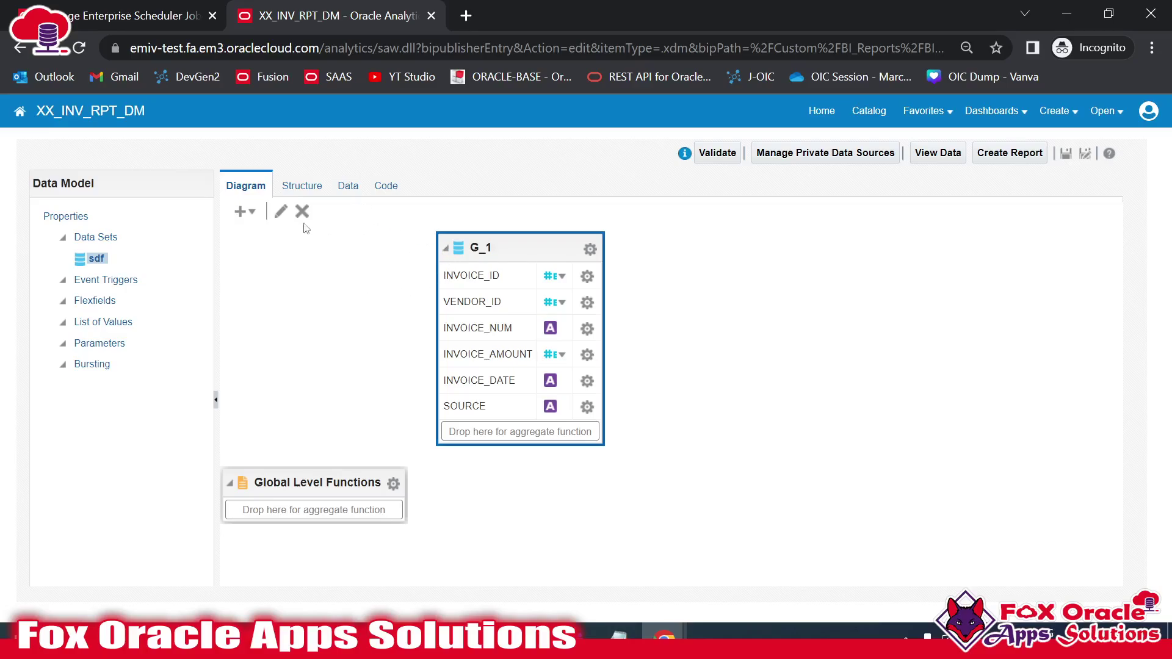
left_click(280, 213)
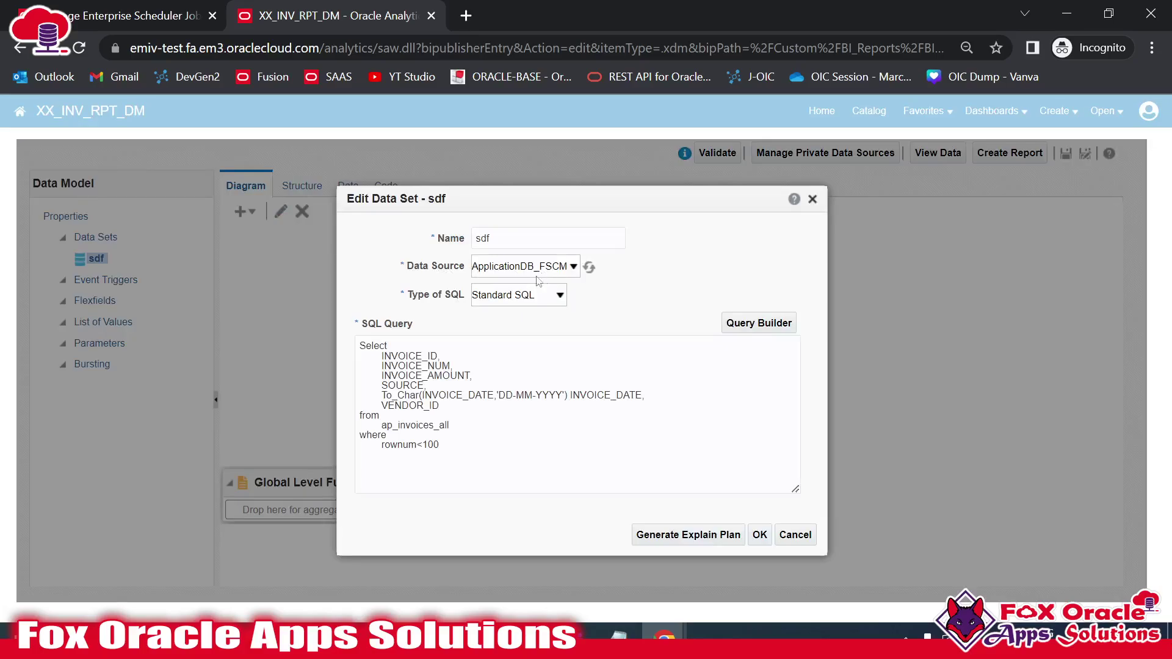
key("ctrl+shift+Tab")
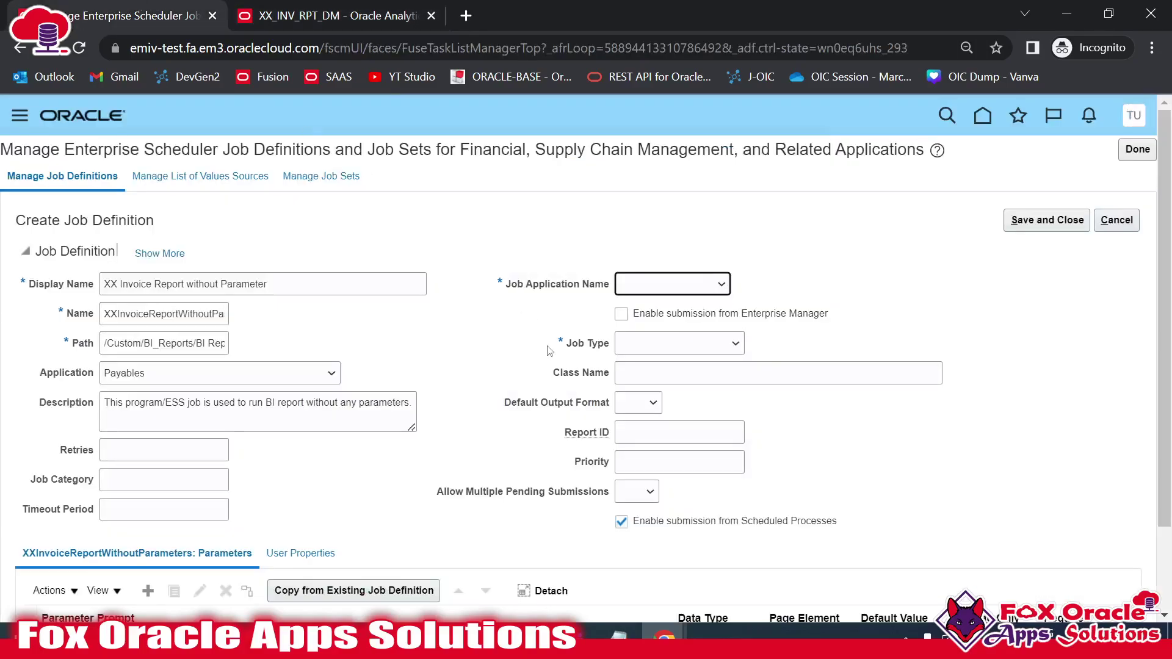
Set Job Application Name to FscmEss and Job Type to BIPJobType, then cancel the data set query
left_click(666, 287)
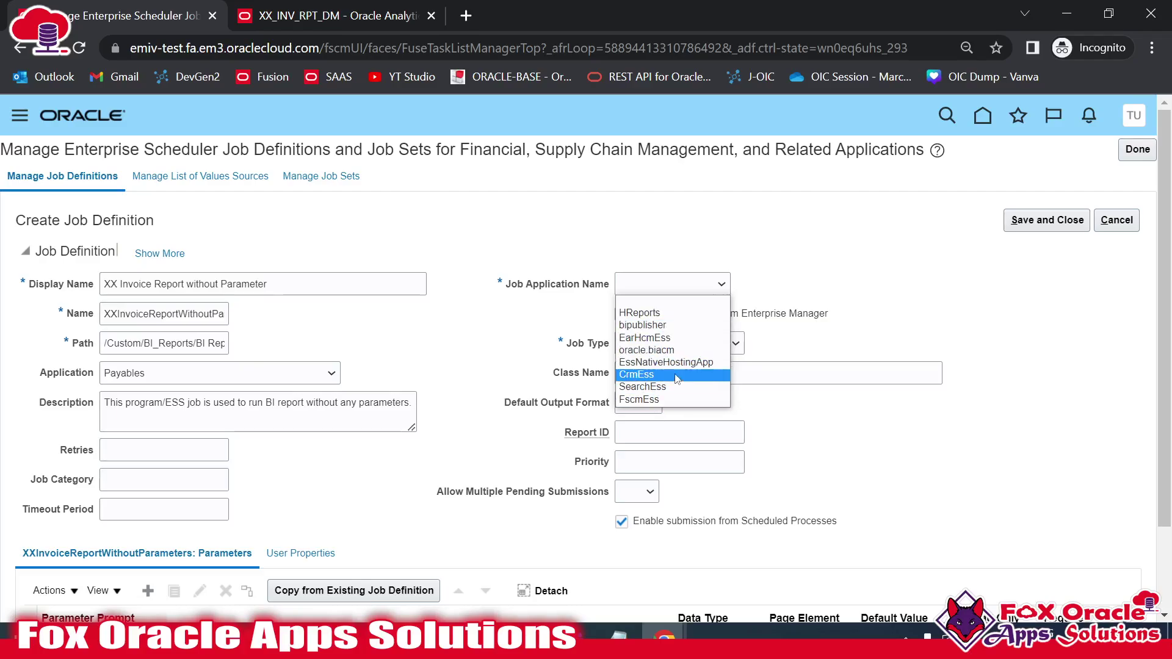
left_click(647, 400)
scroll(667, 300, "down", 2)
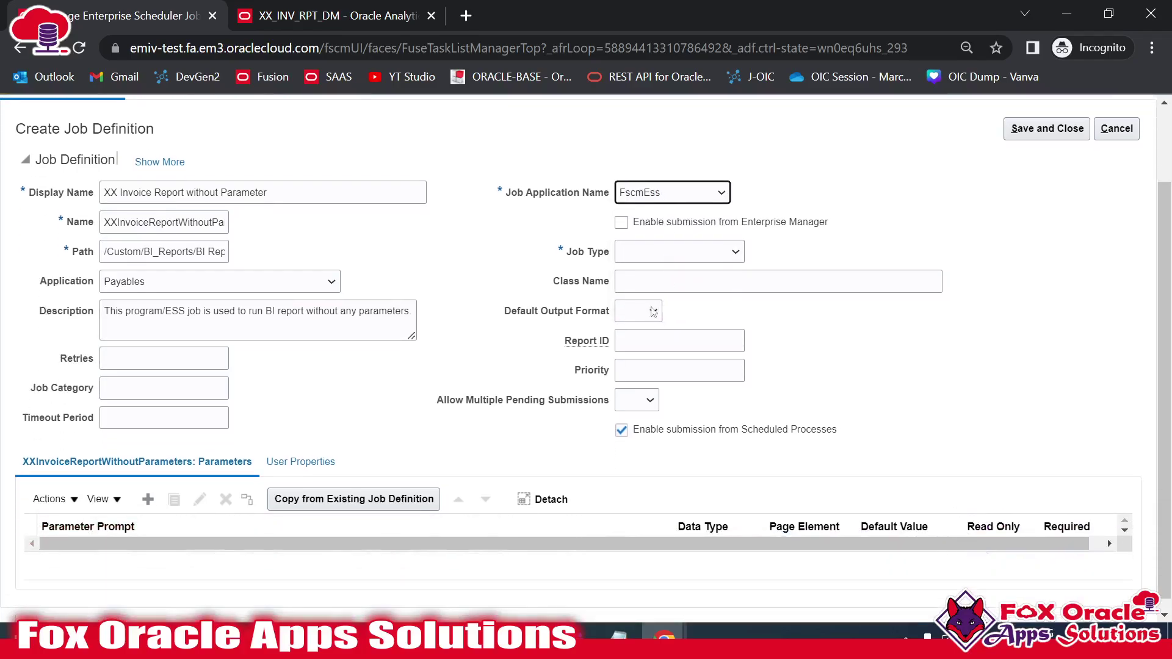
left_click(649, 252)
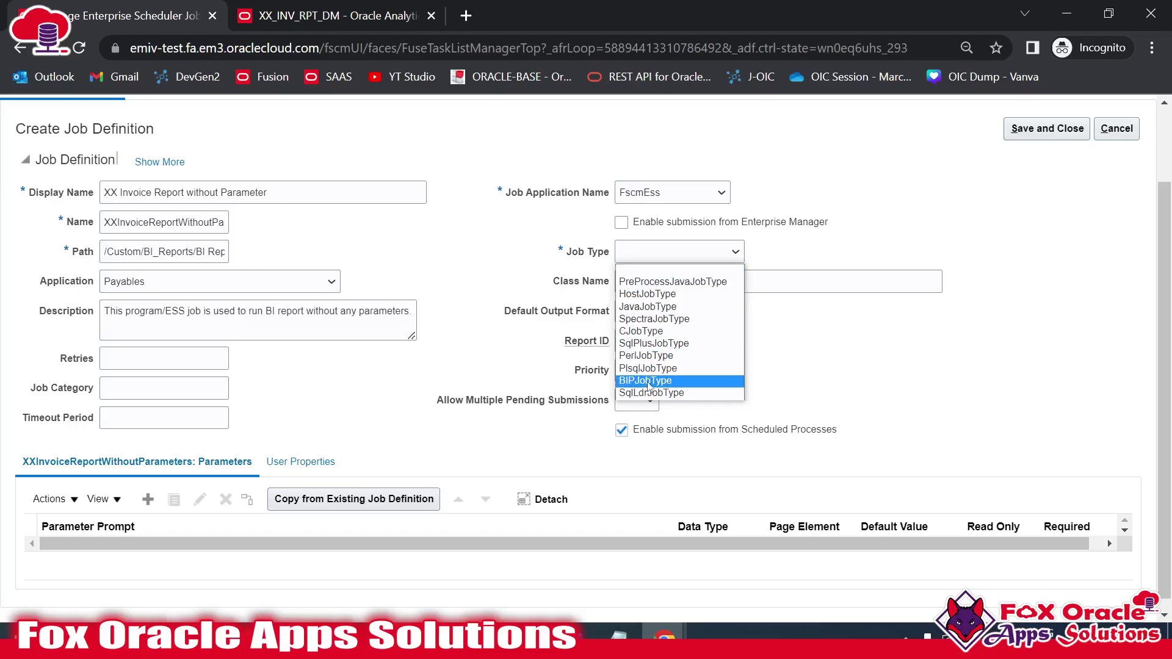
left_click(647, 382)
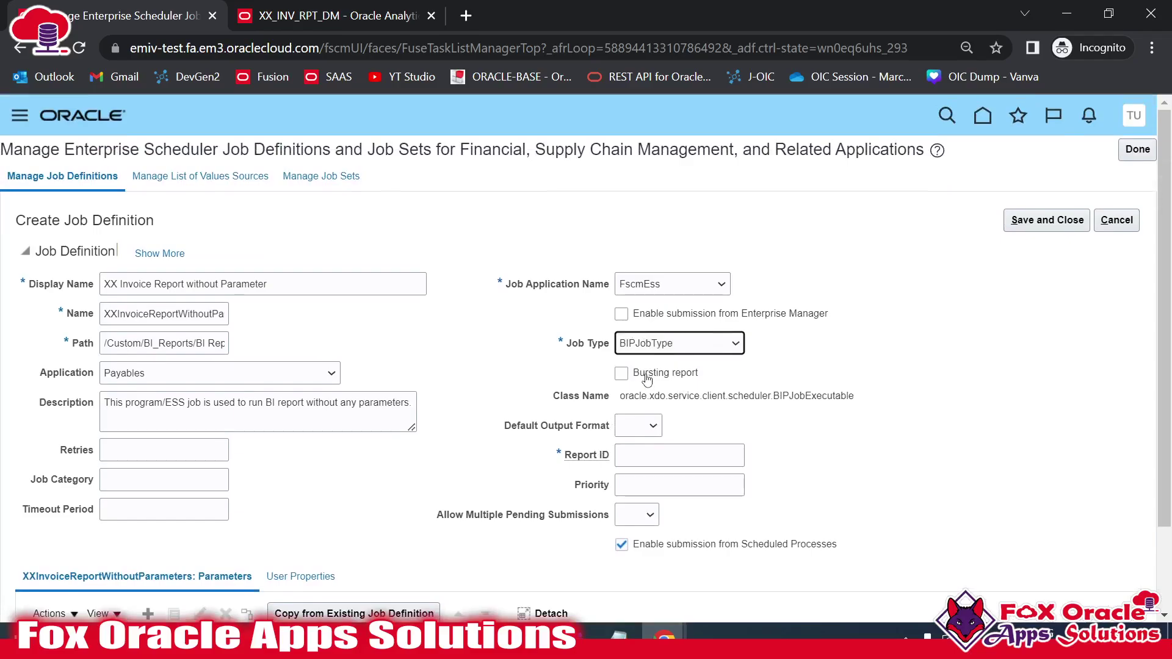
left_click(332, 13)
left_click(792, 535)
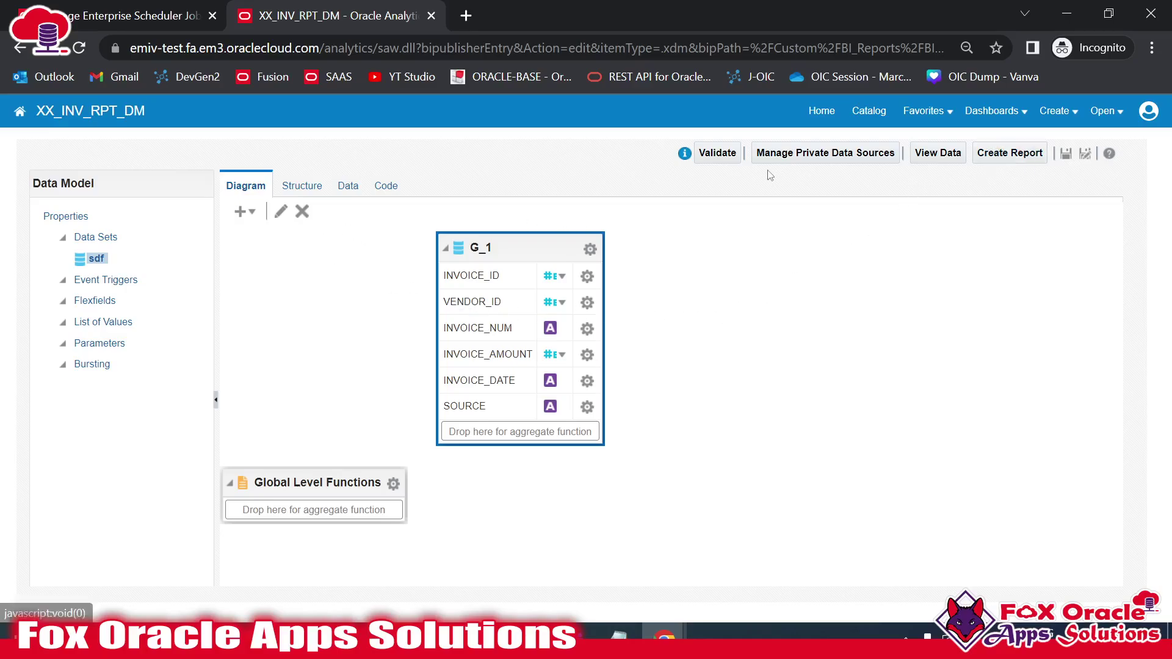
left_click(868, 111)
left_click(671, 154)
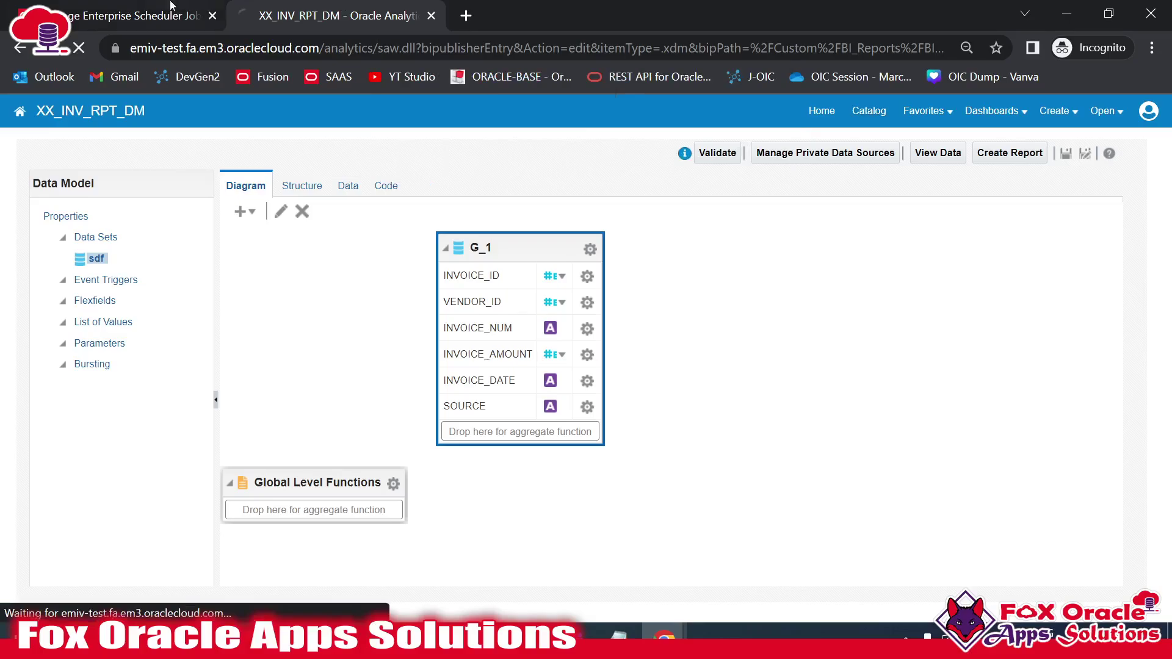
left_click(168, 8)
scroll(698, 377, "down", 1)
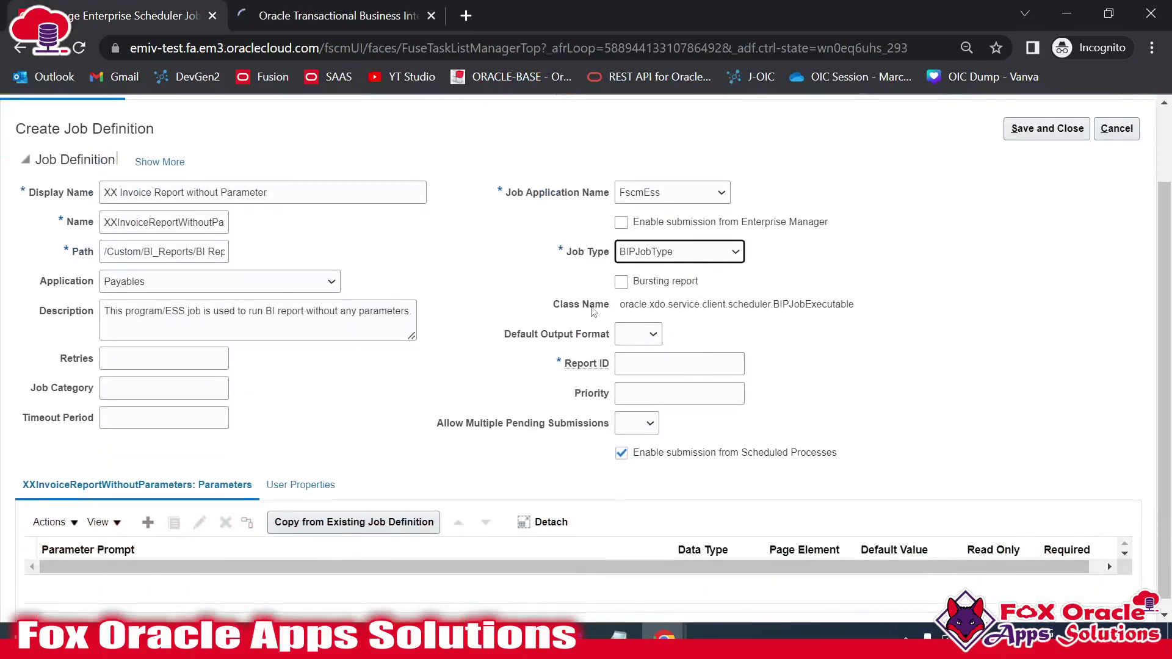
left_click_drag(619, 309, 860, 312)
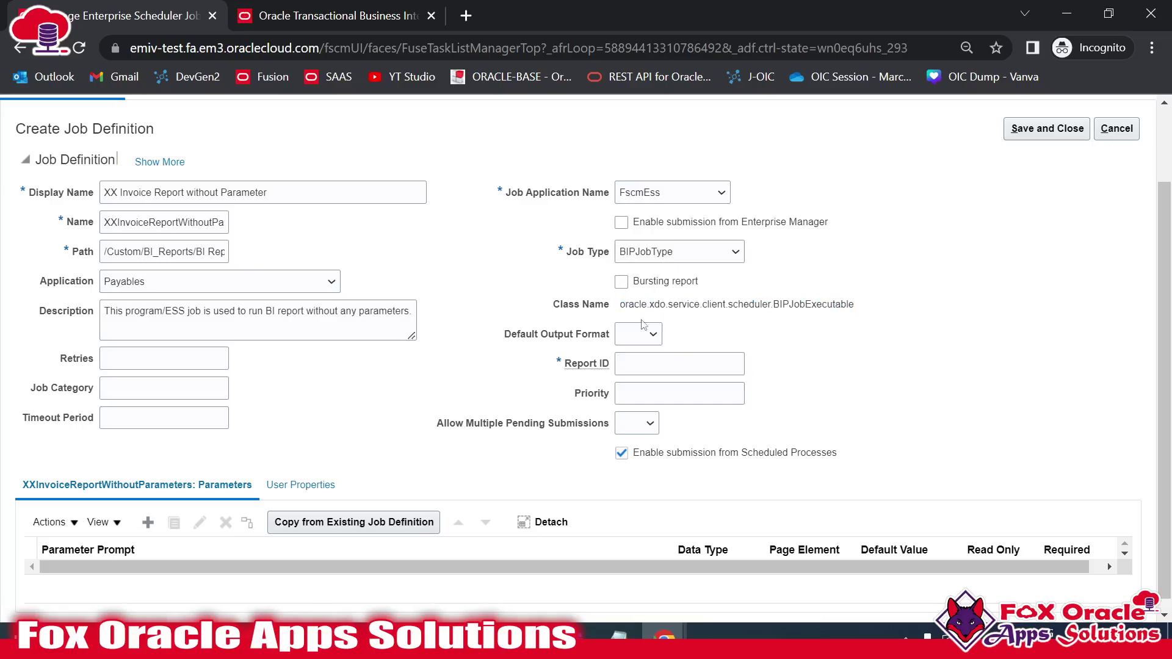
scroll(611, 327, "down", 1)
left_click(579, 330)
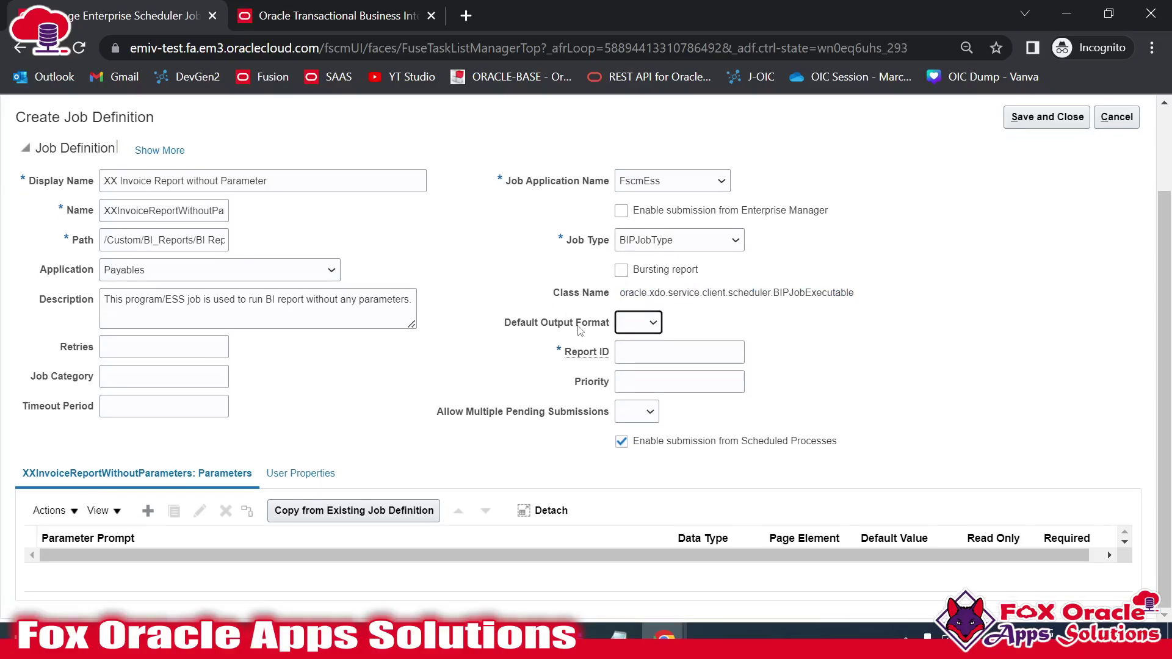
left_click(627, 324)
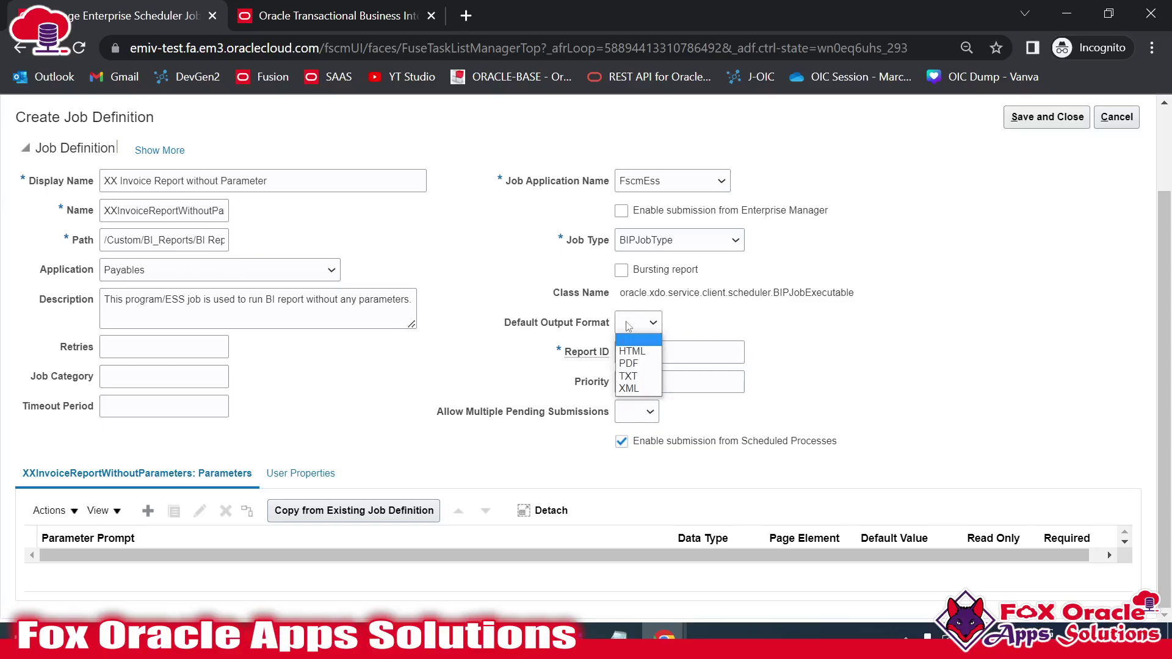
left_click(658, 311)
left_click(362, 7)
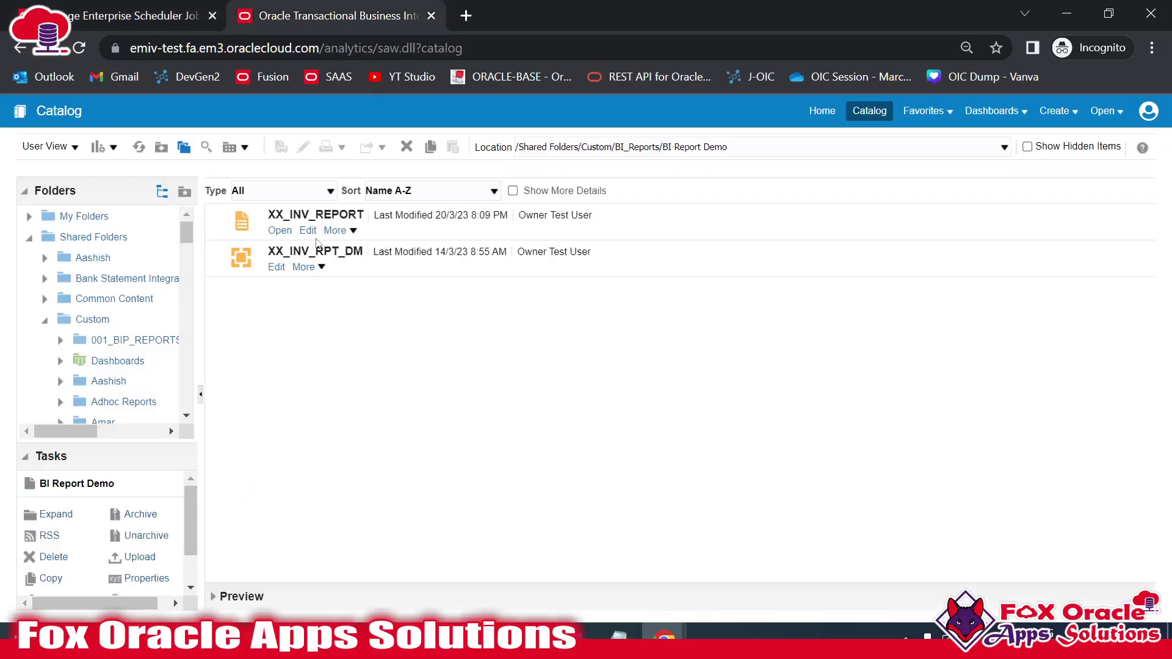
left_click(144, 25)
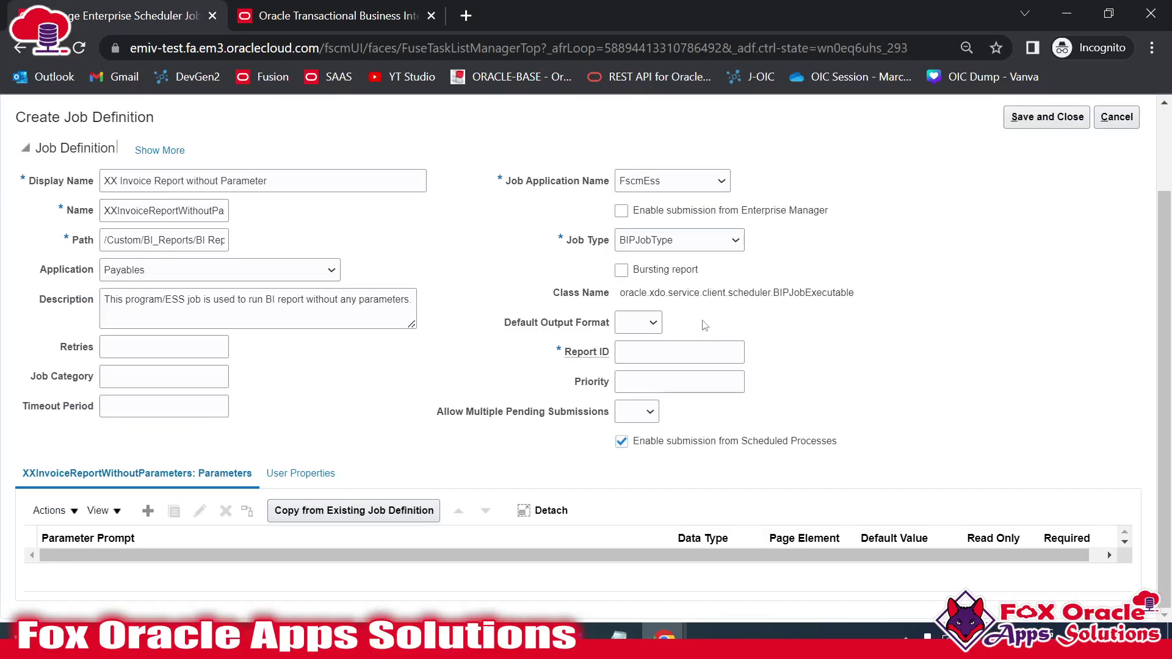
left_click(629, 325)
left_click(660, 348)
left_click(584, 357)
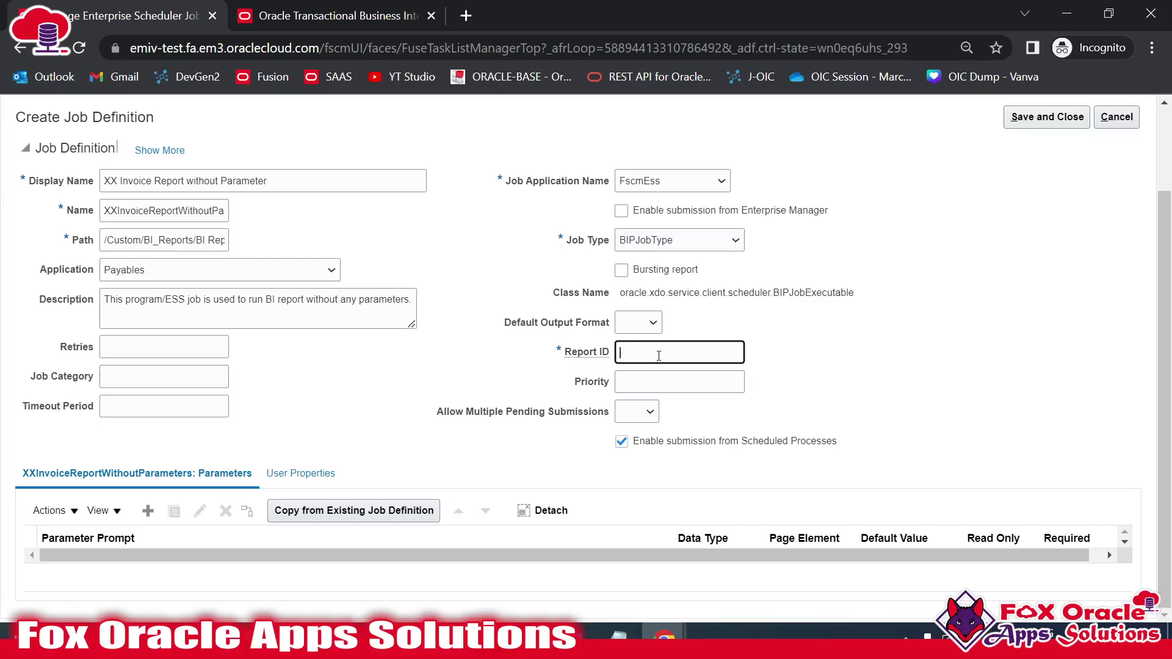
scroll(709, 382, "up", 2)
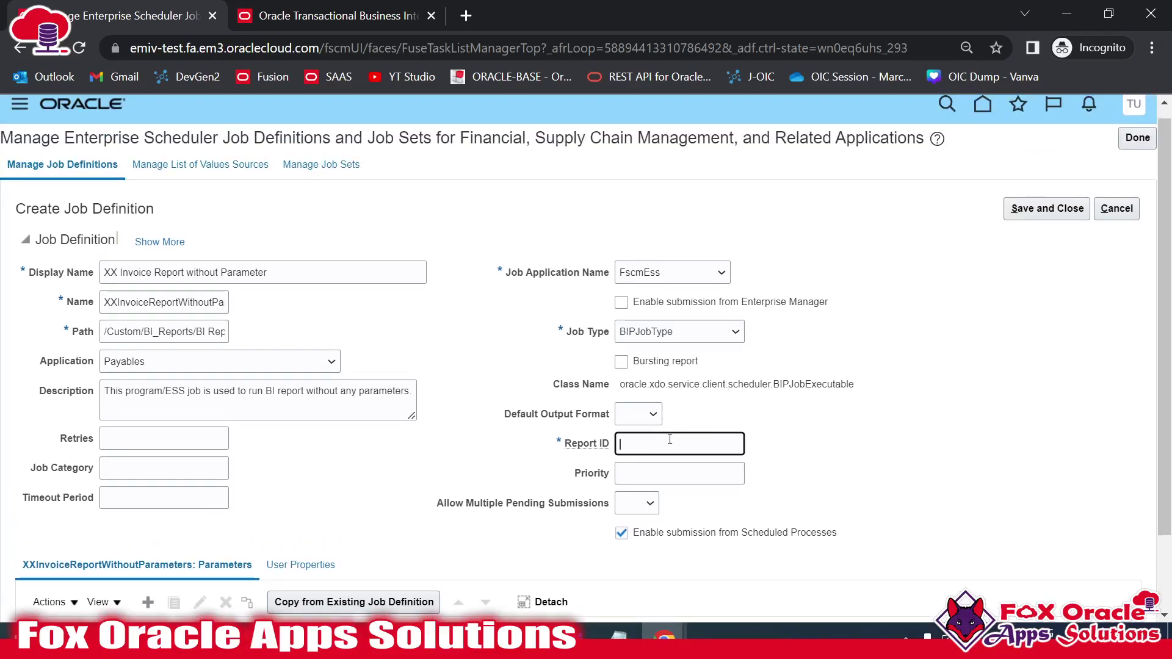
Paste the path /Custom/BI_Reports/BI Report Demo/XX_INV_REPORT.xdo from the Notepad++ notes into Report ID
left_click(332, 15)
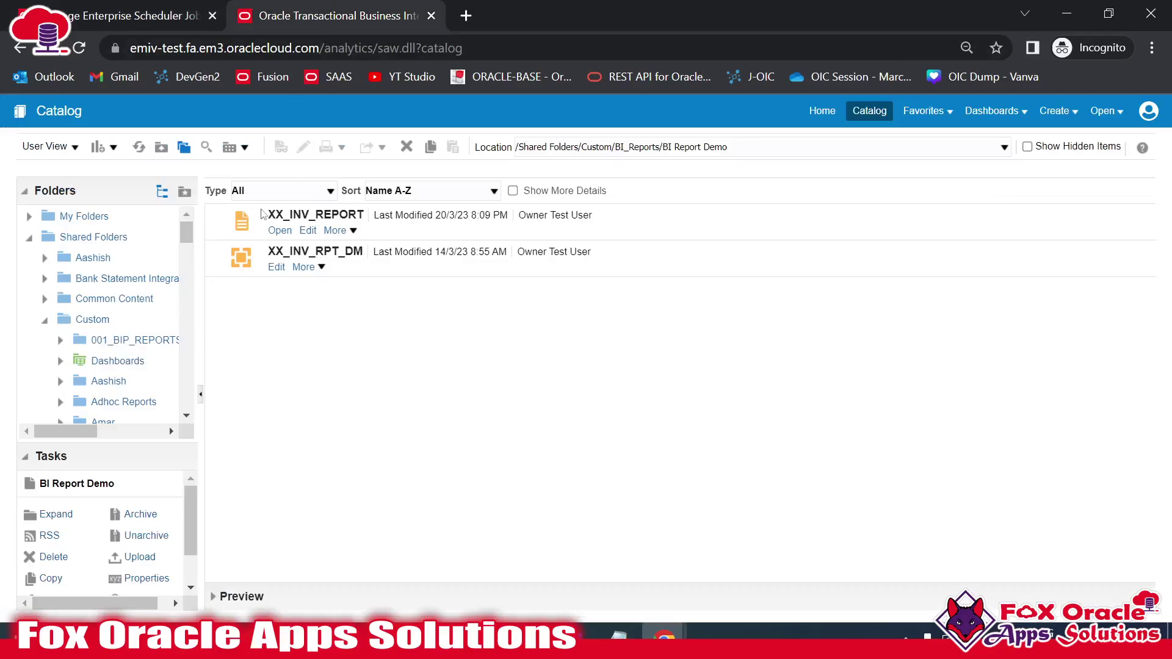
key("alt+Tab")
left_click(476, 250)
left_click_drag(629, 207, 64, 206)
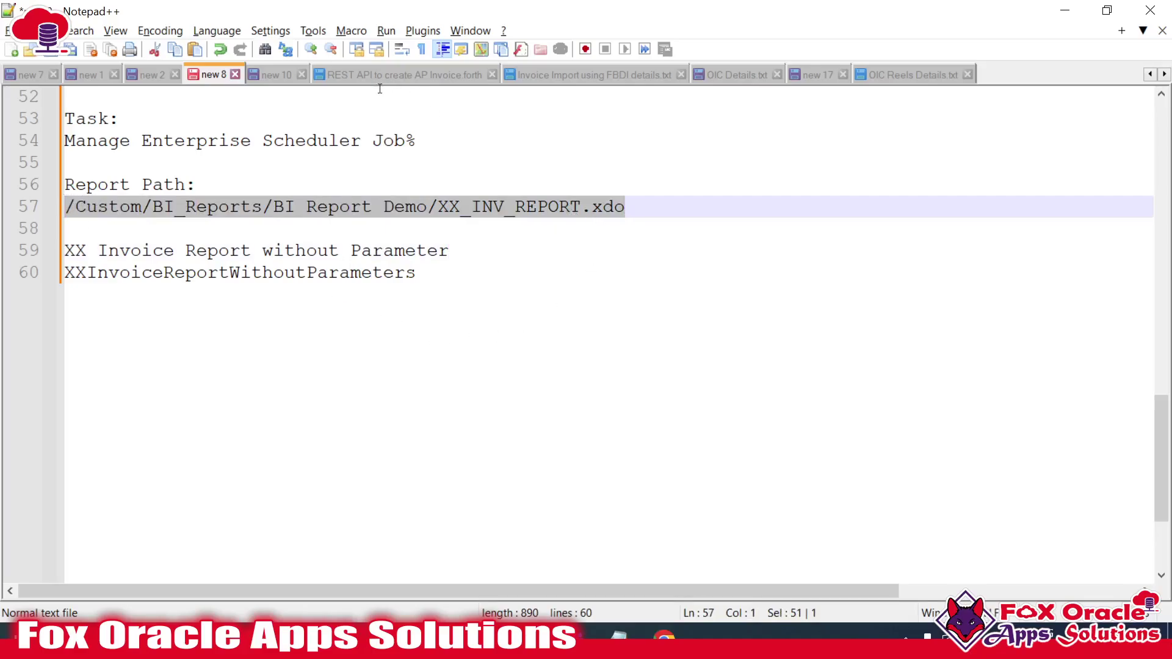
key("alt+Tab")
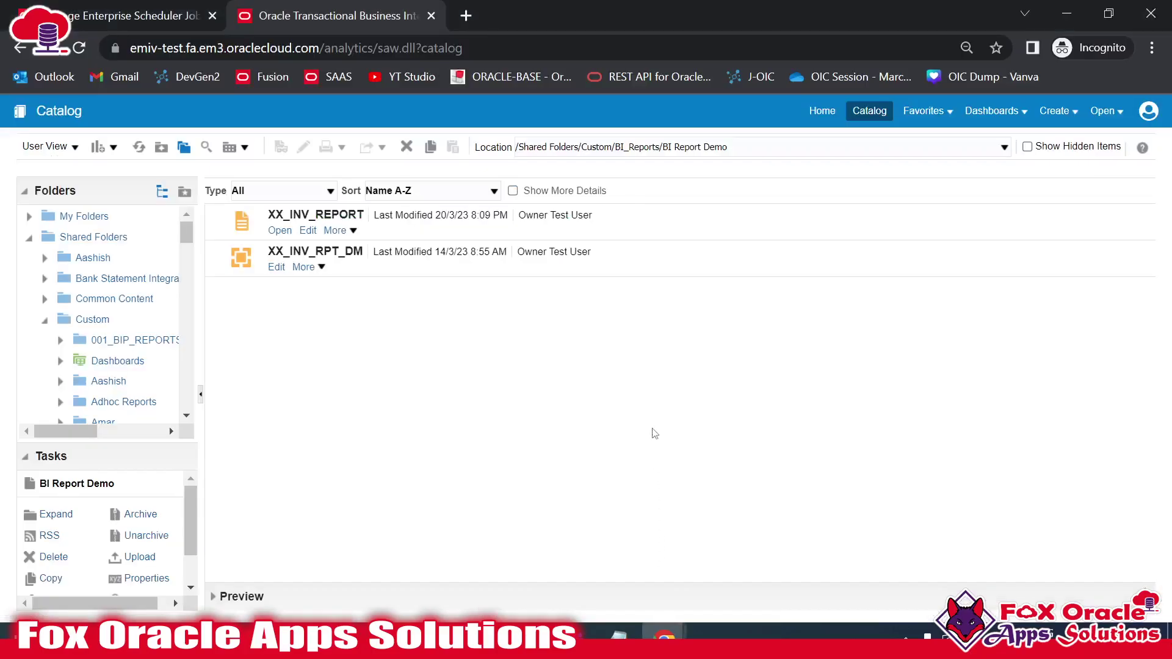
left_click(153, 6)
key("ctrl+v")
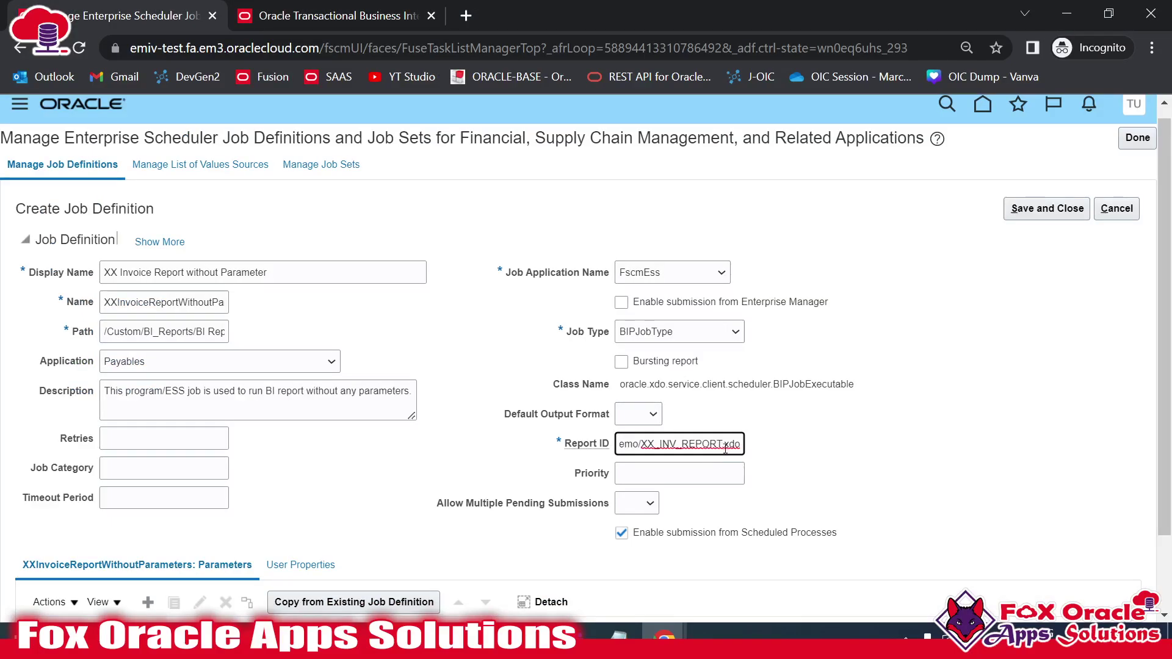
left_click_drag(719, 444, 574, 445)
left_click(710, 445)
key("ctrl+a")
left_click(827, 434)
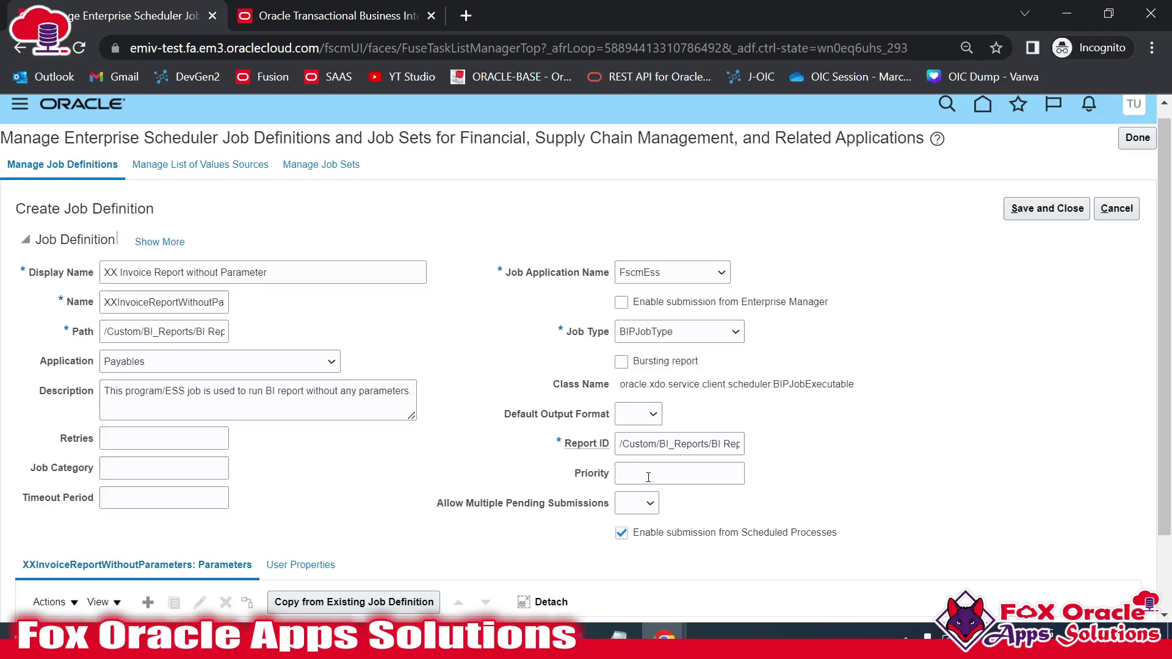
scroll(652, 471, "down", 2)
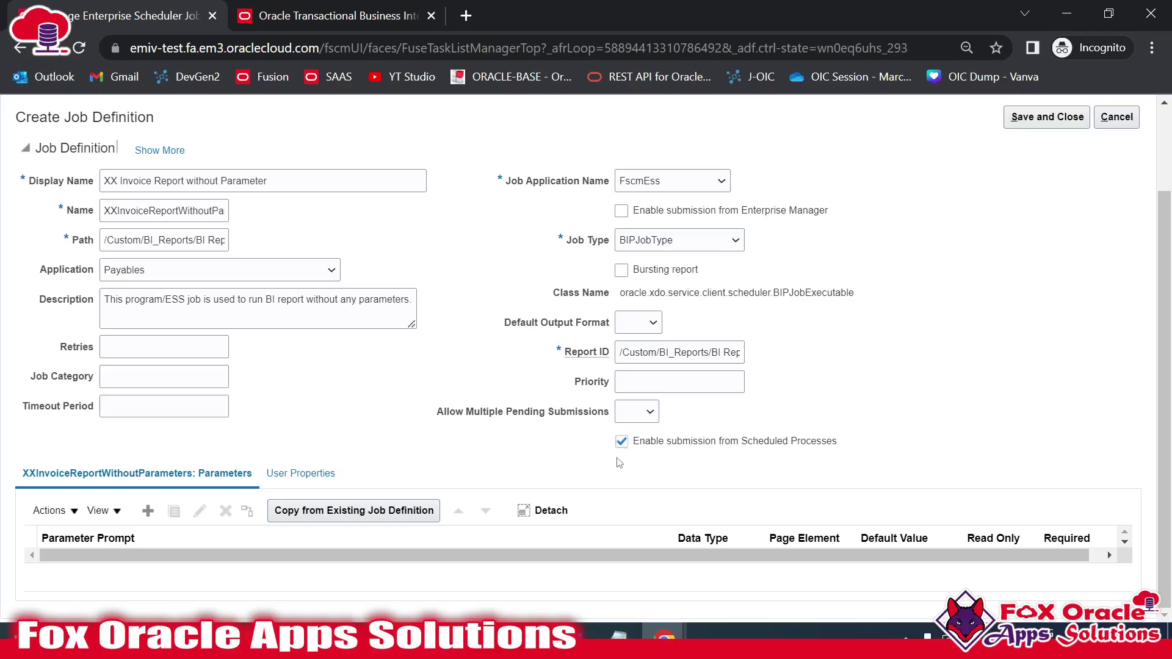
scroll(451, 396, "up", 2)
scroll(275, 390, "down", 2)
scroll(280, 394, "up", 2)
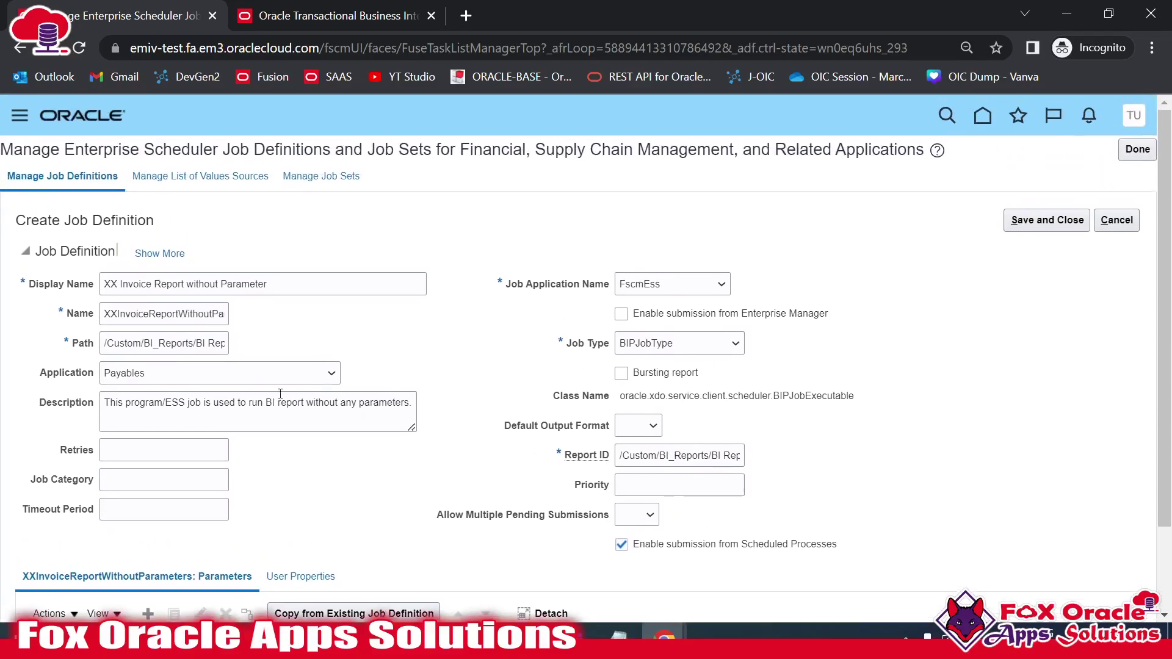
left_click_drag(279, 282, 102, 283)
left_click(502, 278)
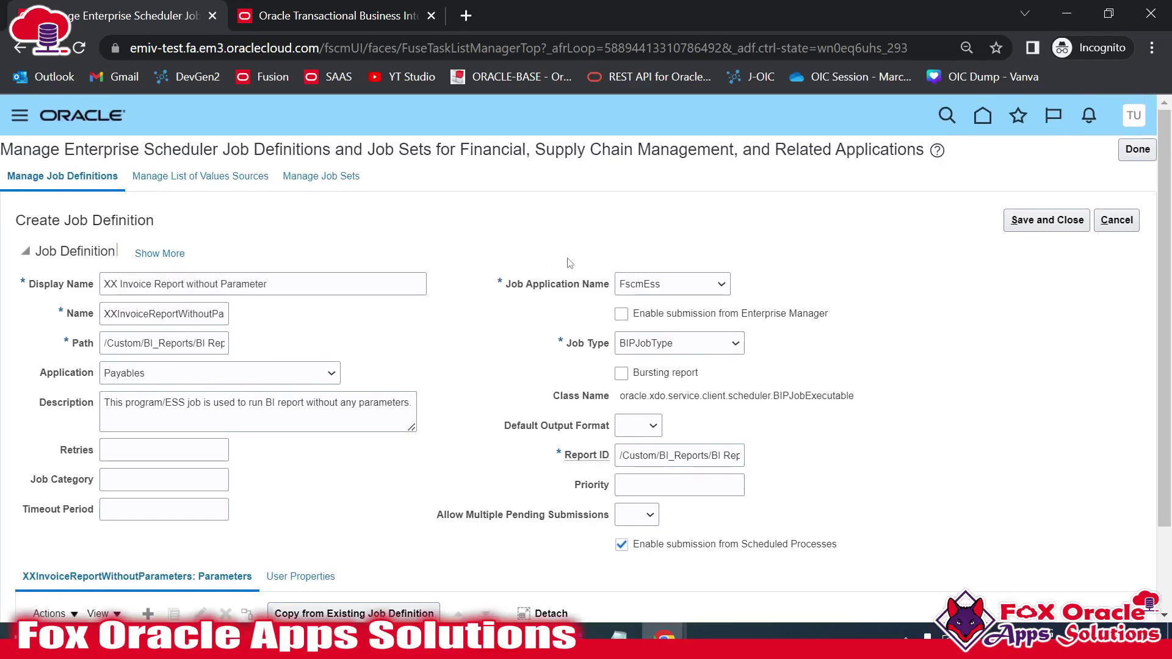
Save and close the XX Invoice Report without Parameter job definition
left_click(1028, 227)
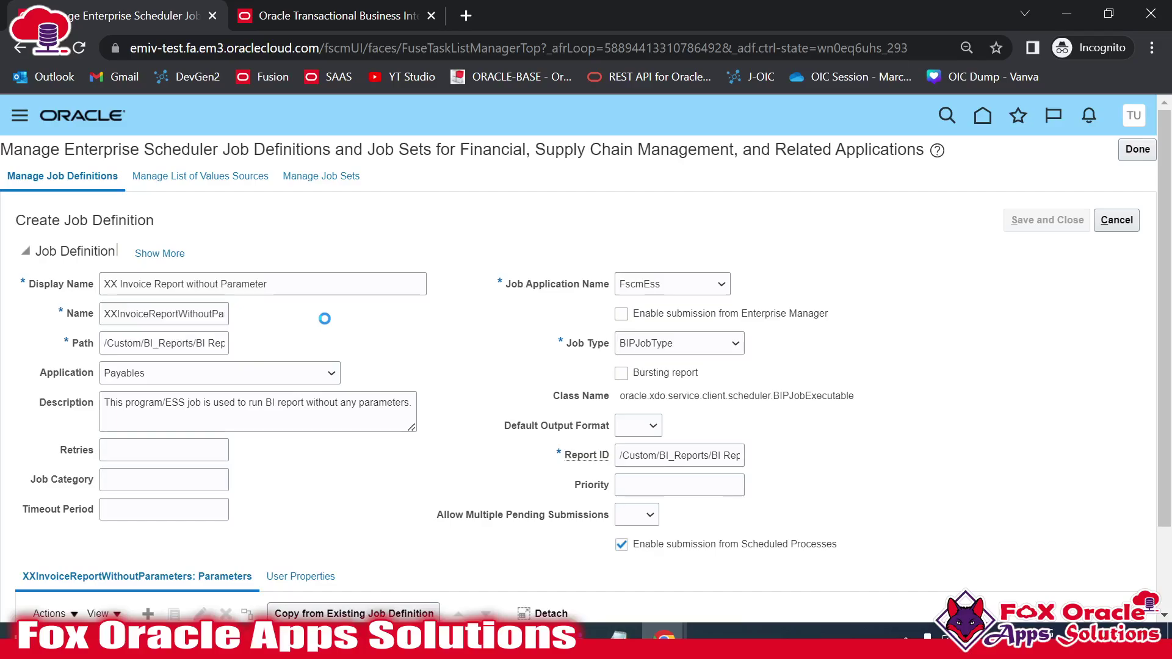
left_click_drag(278, 285, 92, 291)
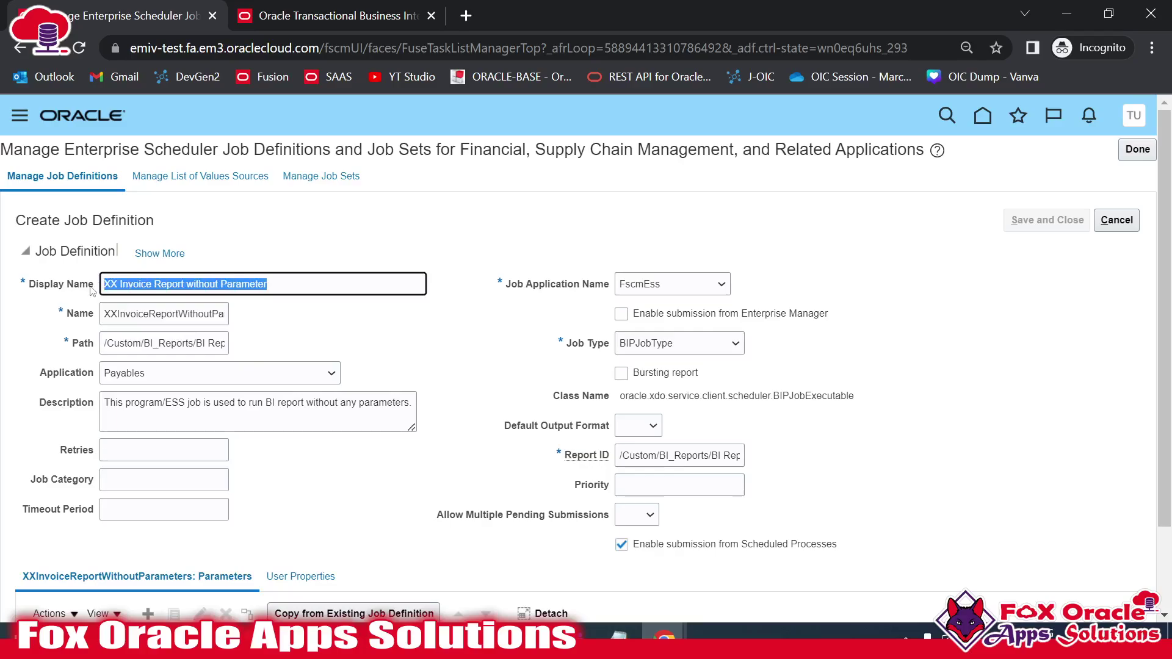
left_click(375, 330)
Copy the job's display name from line 59 of the Notepad++ notes
key("alt+Tab")
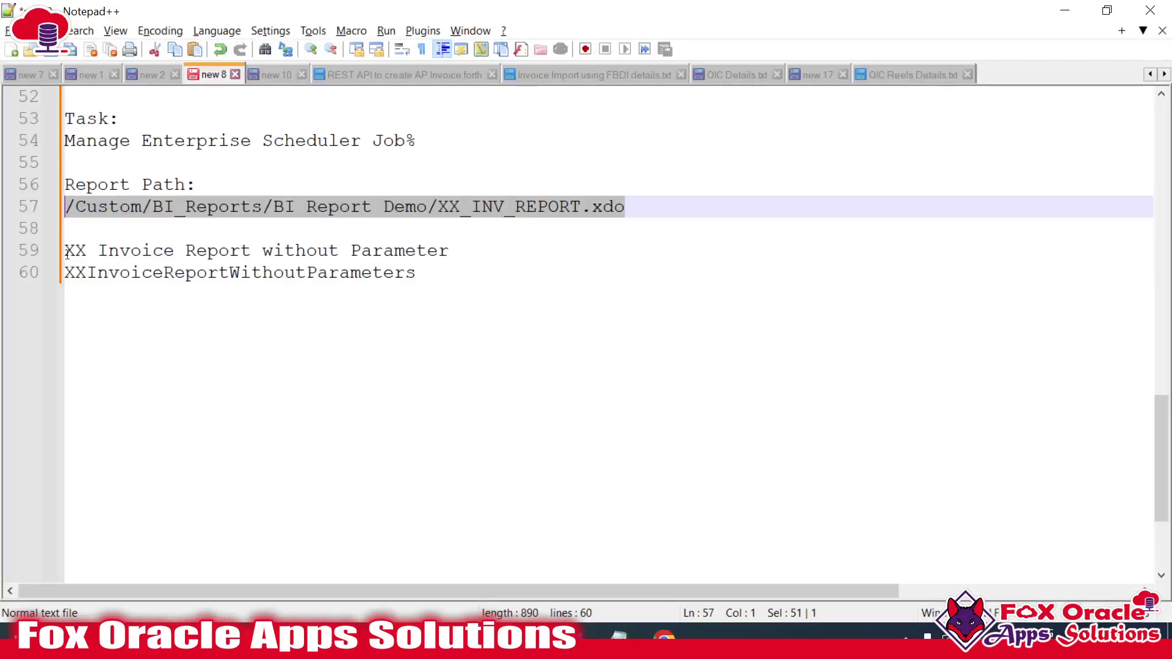
left_click_drag(67, 254, 453, 250)
key("ctrl+c")
key("alt+Tab")
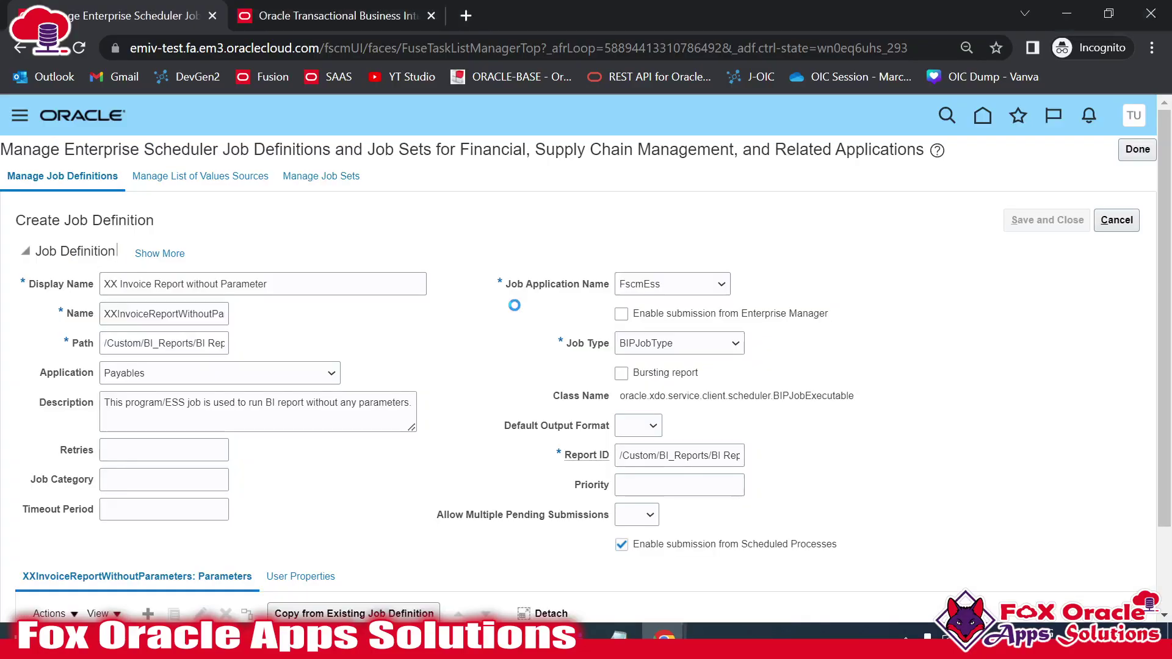
scroll(506, 385, "down", 2)
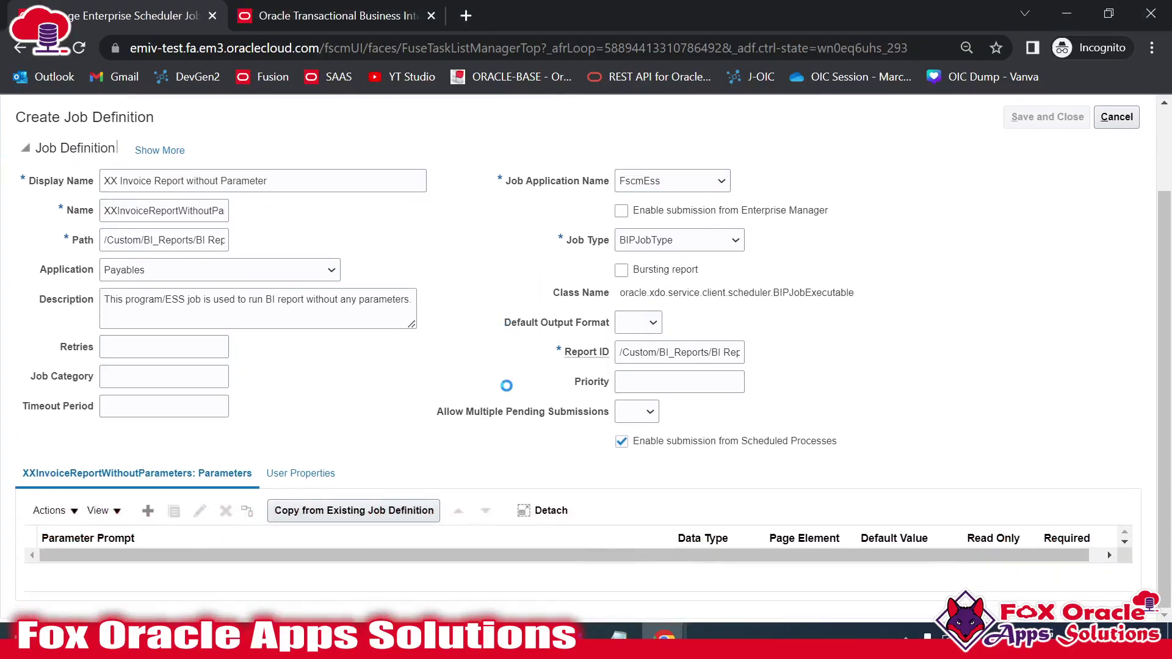
scroll(507, 385, "up", 2)
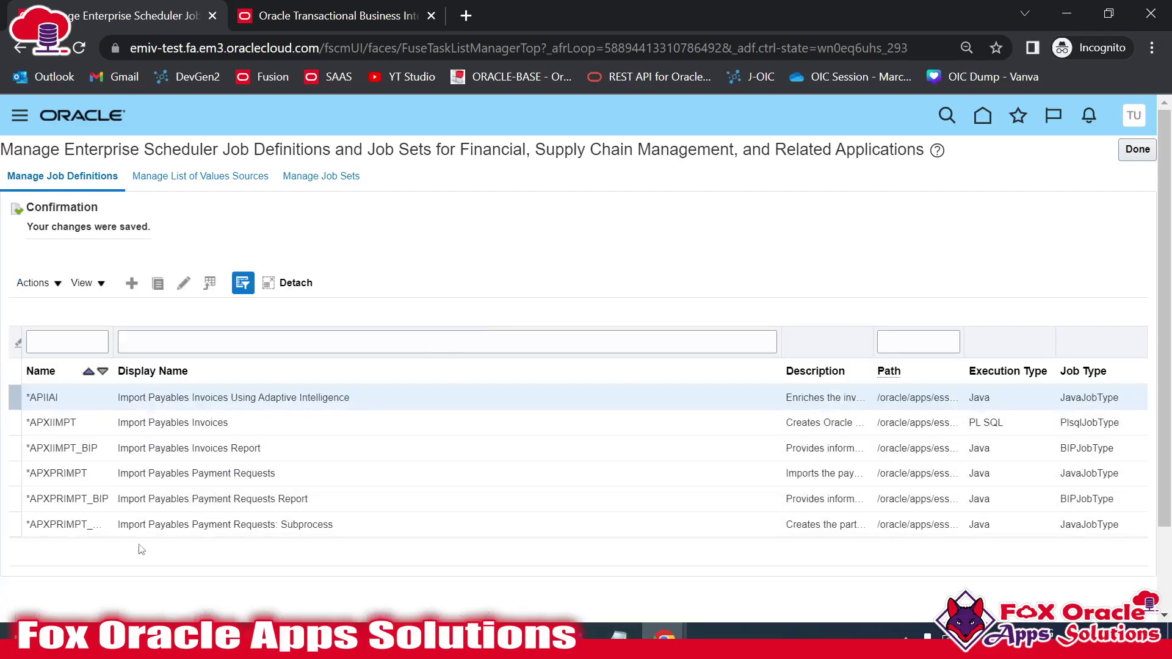
Filter job definitions by the pasted display name and check the new job's Display Name and Job Type
left_click(138, 345)
key("ctrl+v")
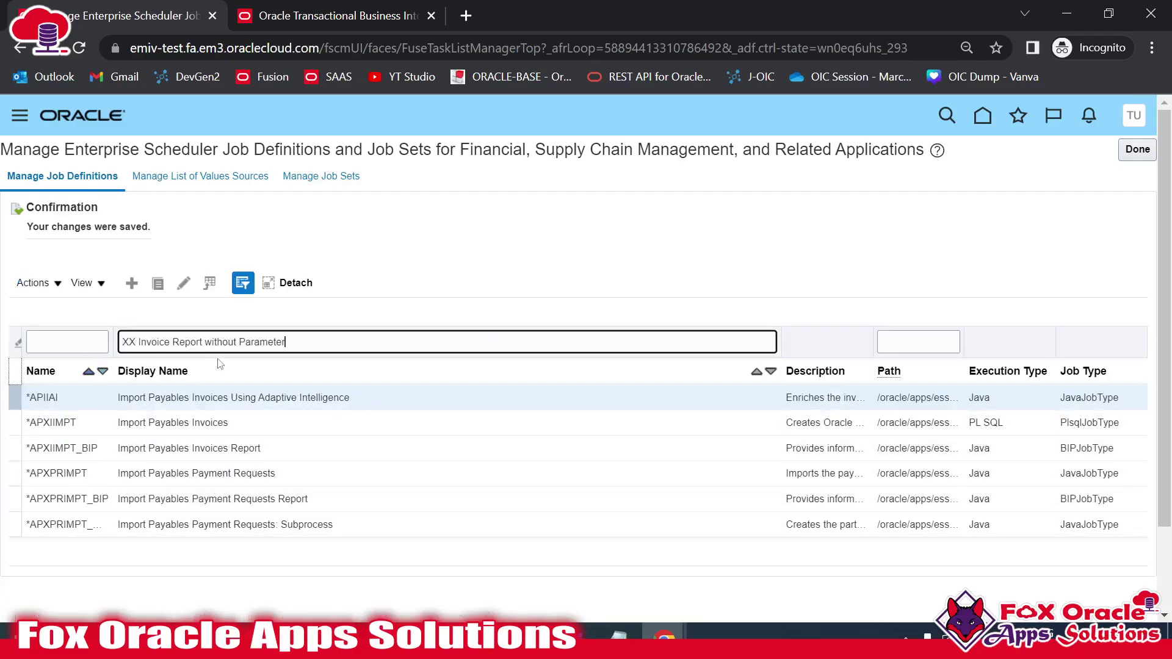
key("Return")
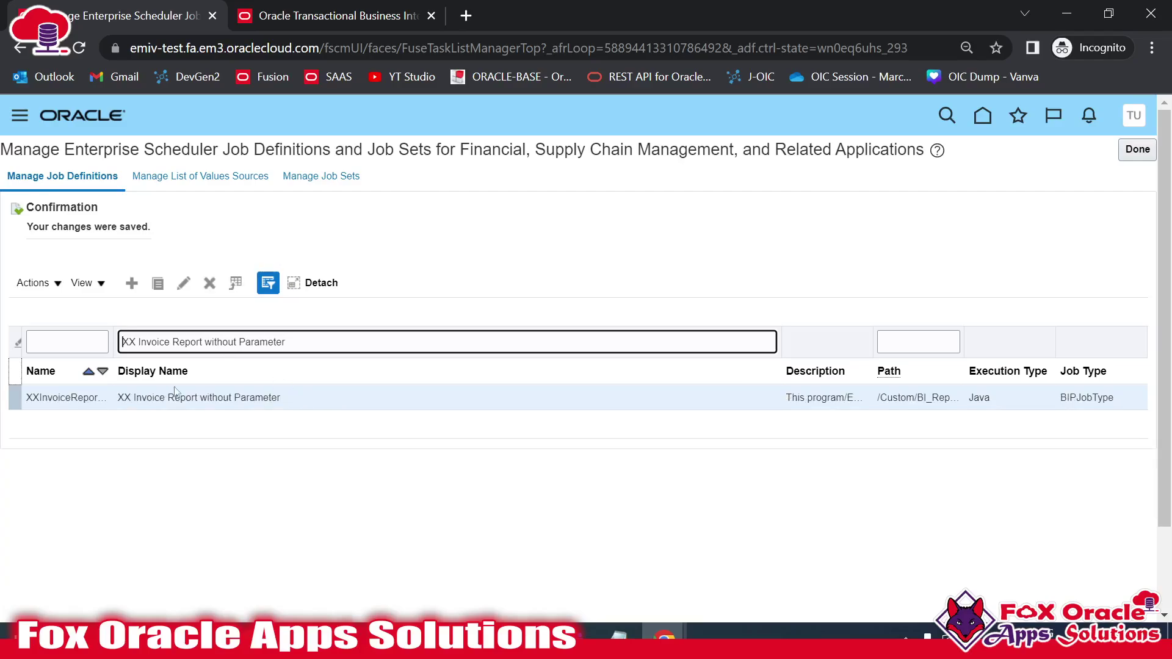
left_click(119, 399)
left_click_drag(122, 399, 256, 399)
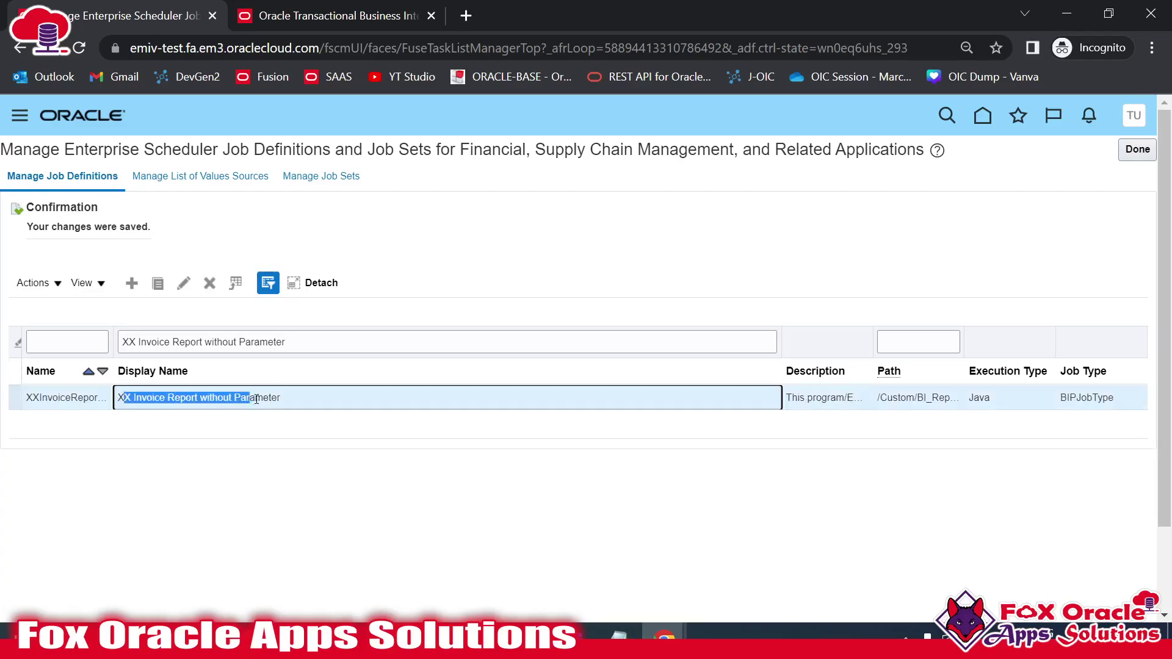
left_click(287, 398)
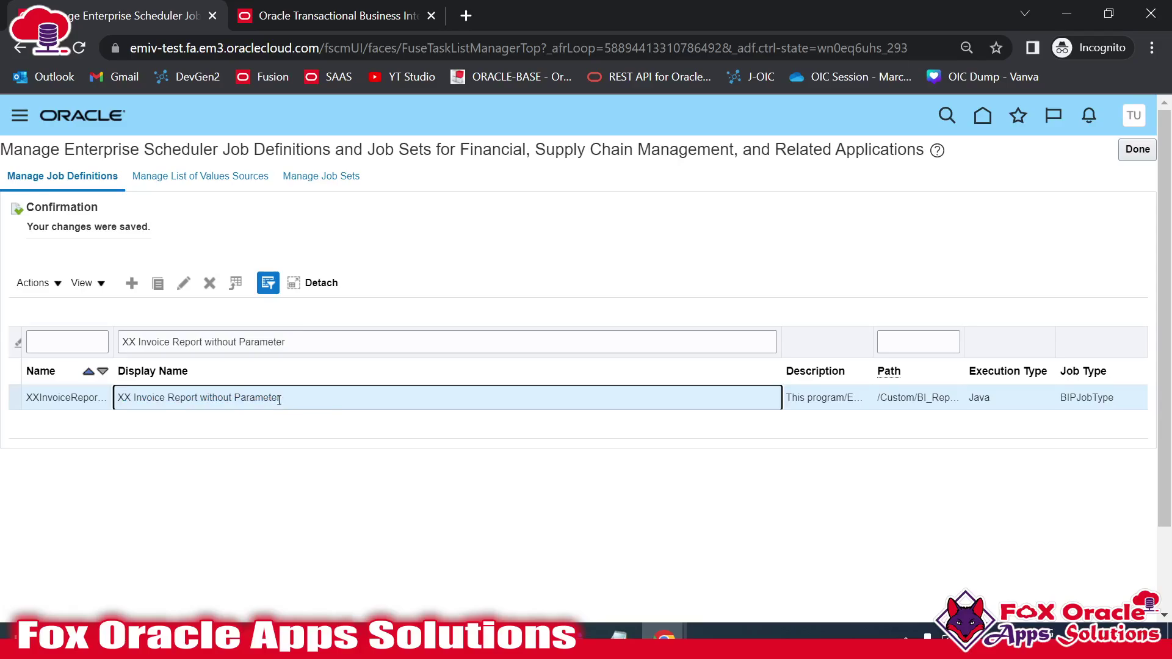
left_click(1057, 401)
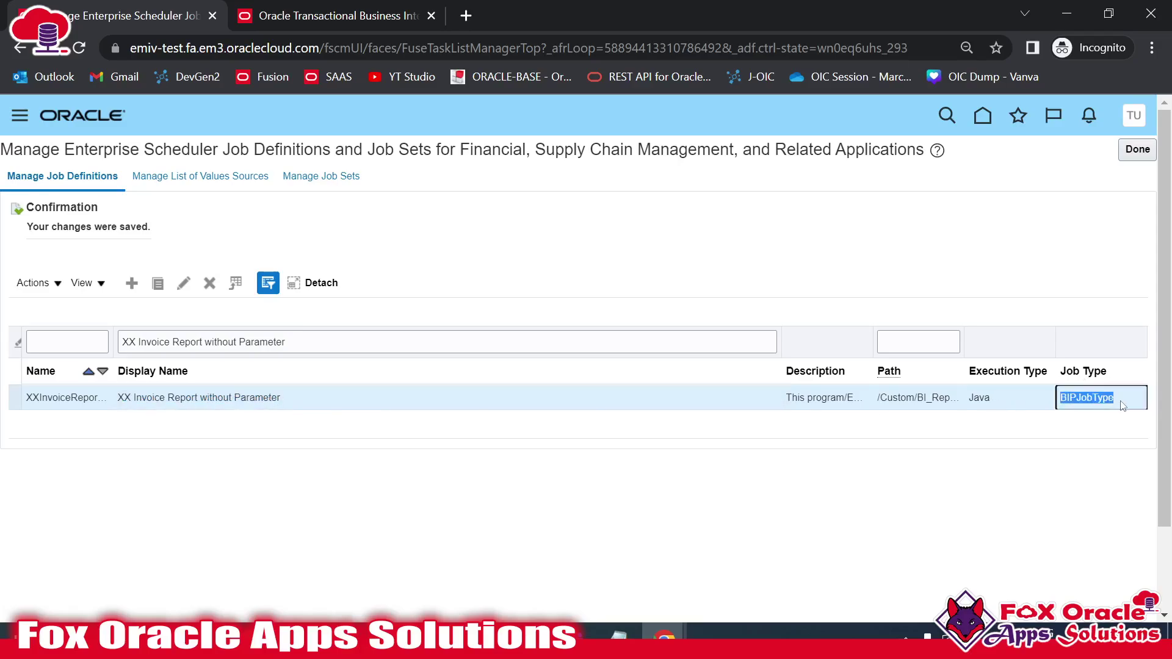
Return to the Fusion home page
triple_click(299, 347)
key("ctrl+c")
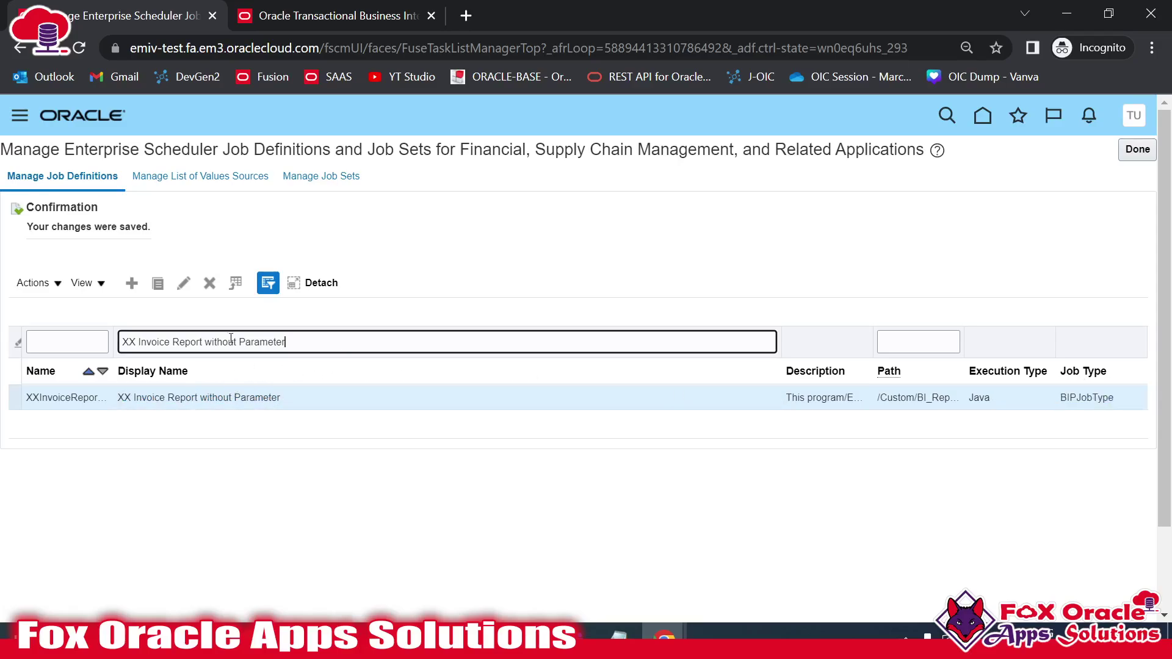
left_click(342, 14)
left_click(128, 5)
key("Return")
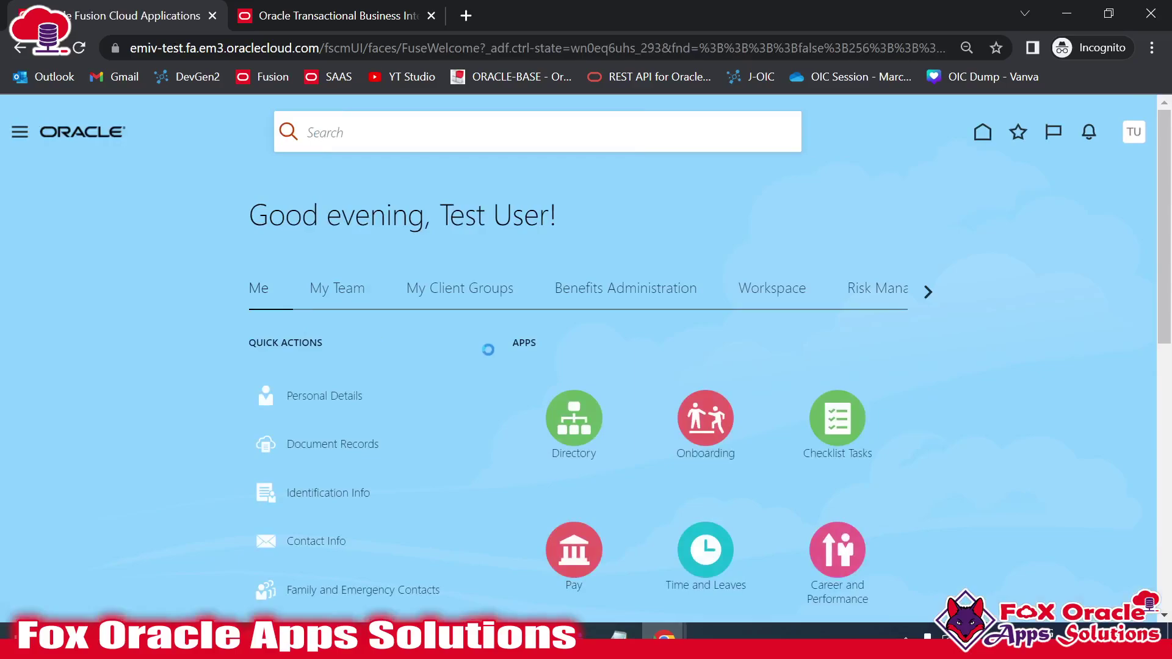
Page back through the home page groups to the Tools group
scroll(726, 375, "down", 1)
scroll(726, 375, "up", 1)
left_click(926, 292)
left_click(926, 293)
left_click(926, 293)
left_click(927, 293)
left_click(926, 293)
left_click(926, 293)
left_click(926, 294)
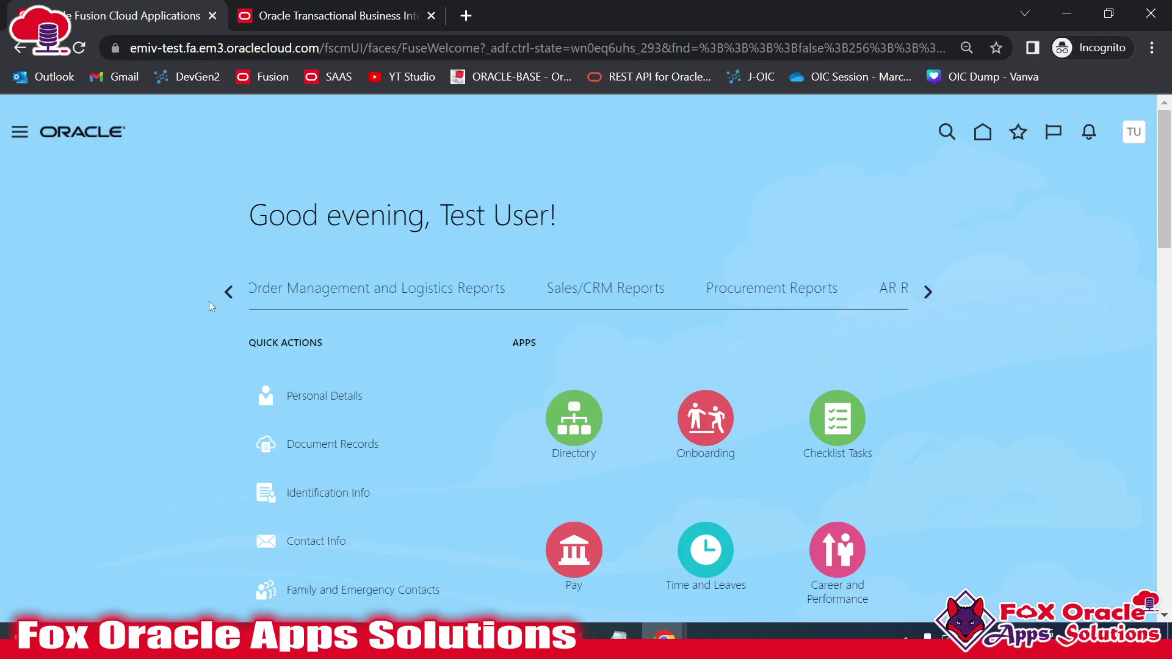
left_click(229, 293)
left_click(488, 289)
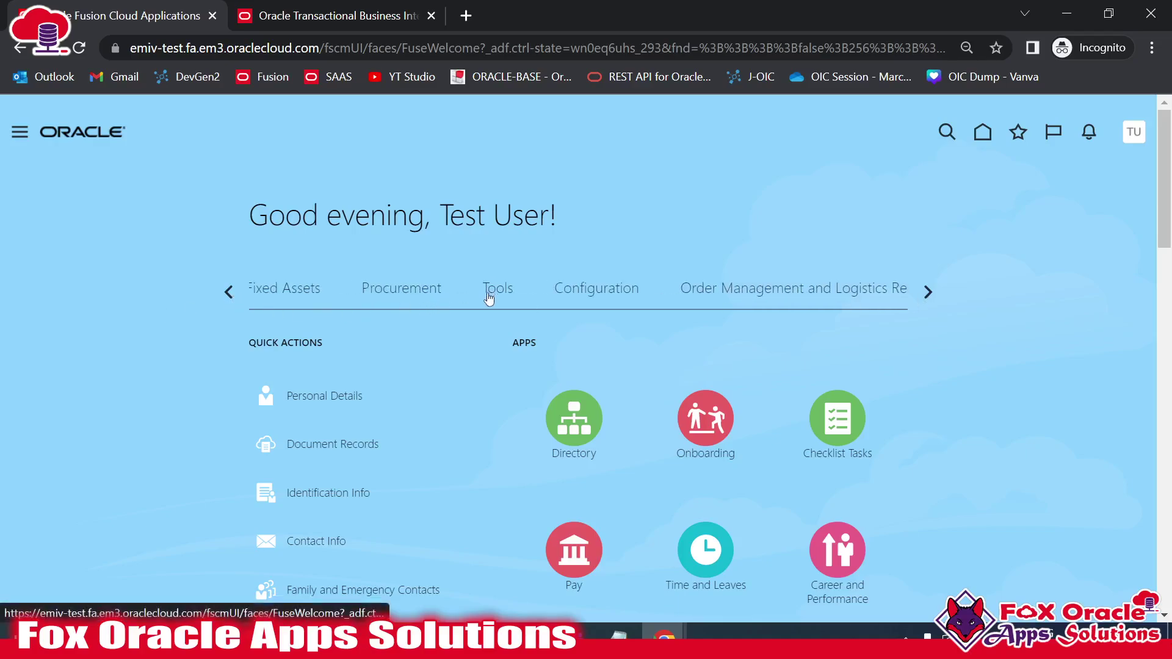
Open Scheduled Processes from the Tools apps
scroll(577, 320, "down", 1)
scroll(577, 319, "down", 8)
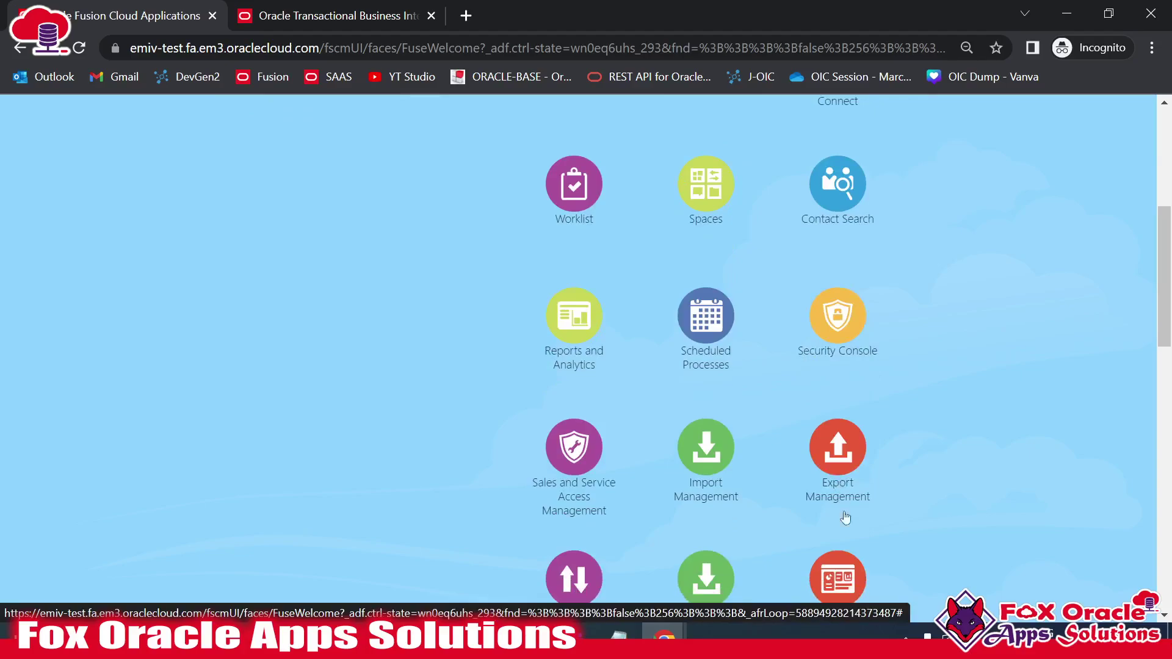
scroll(751, 486, "down", 1)
scroll(617, 489, "up", 2)
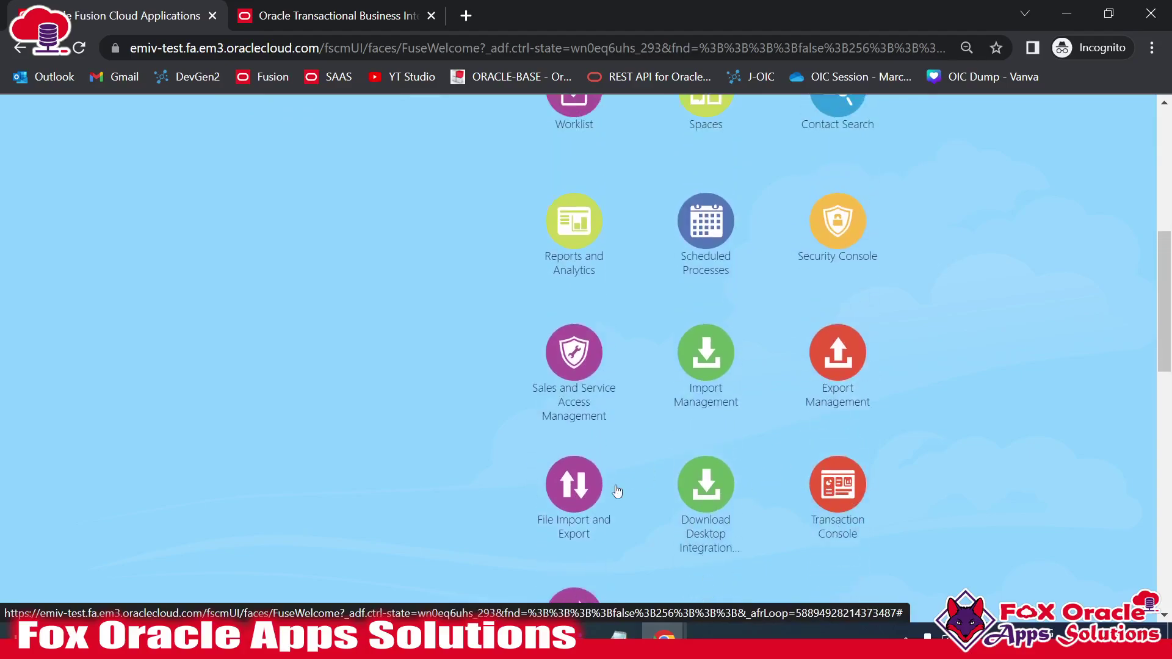
scroll(631, 411, "up", 1)
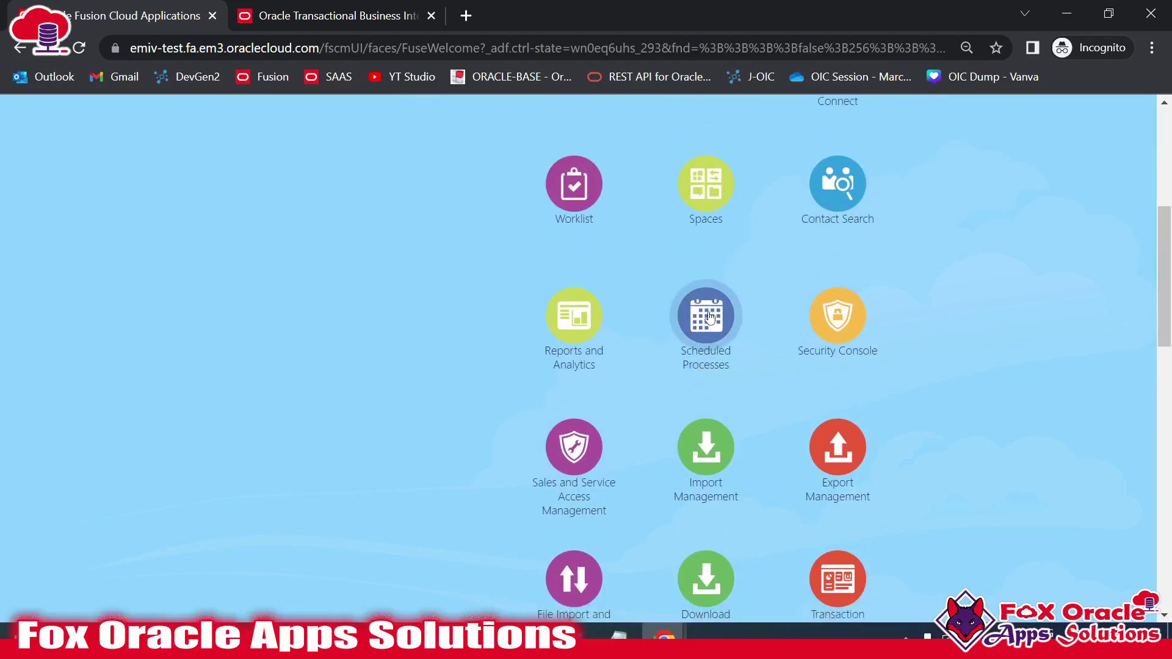
left_click(708, 317)
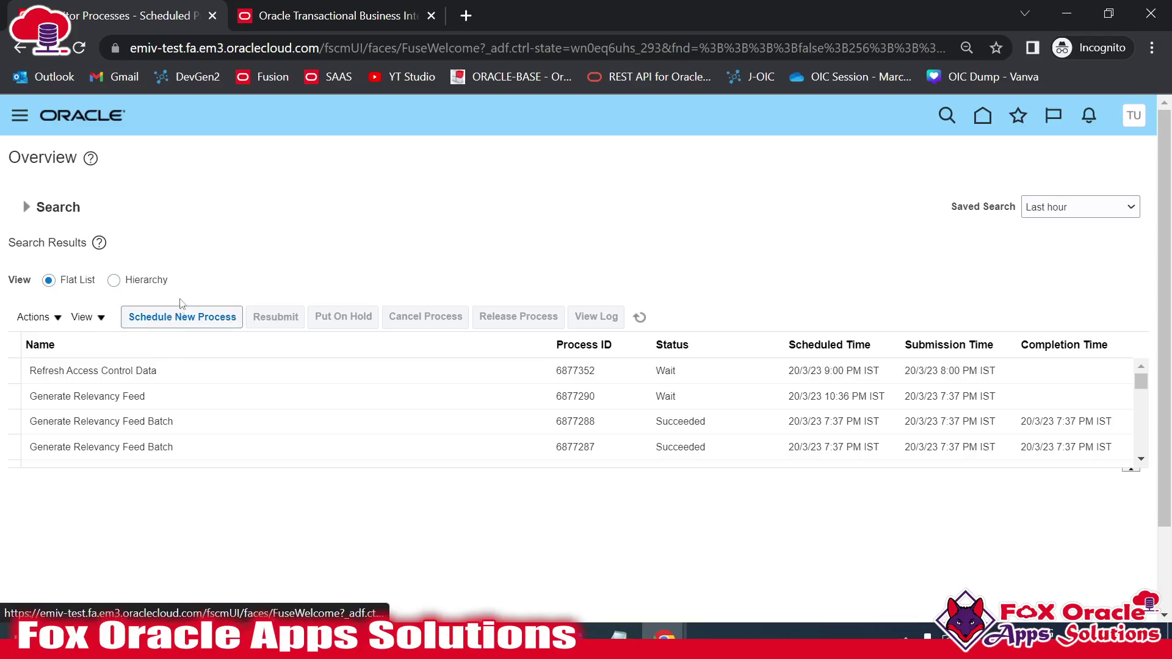
Schedule a new process and choose the XX Invoice Report without Parameter job
left_click(153, 324)
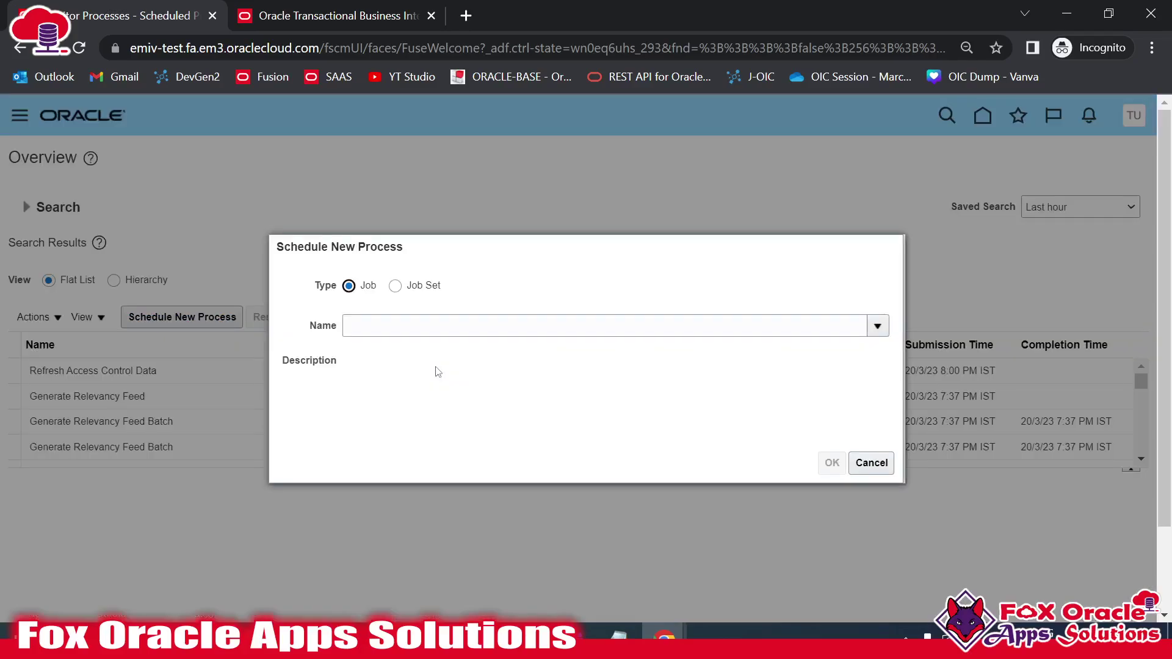
left_click(372, 329)
key("ctrl+v")
key("Tab")
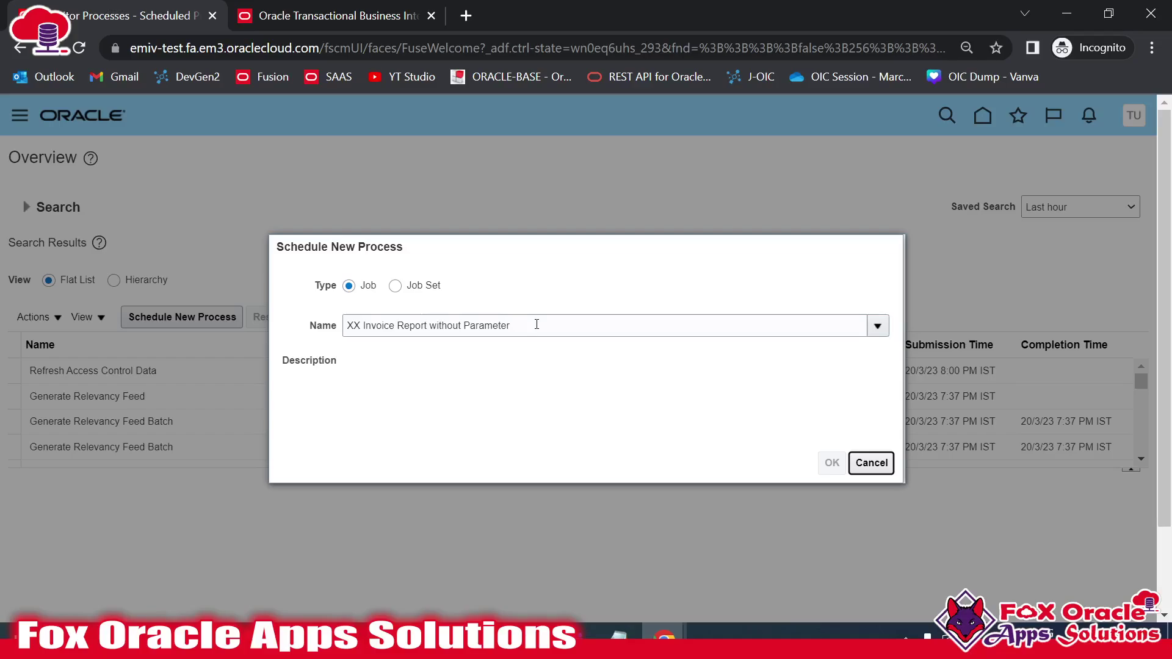
triple_click(346, 324)
left_click(330, 368)
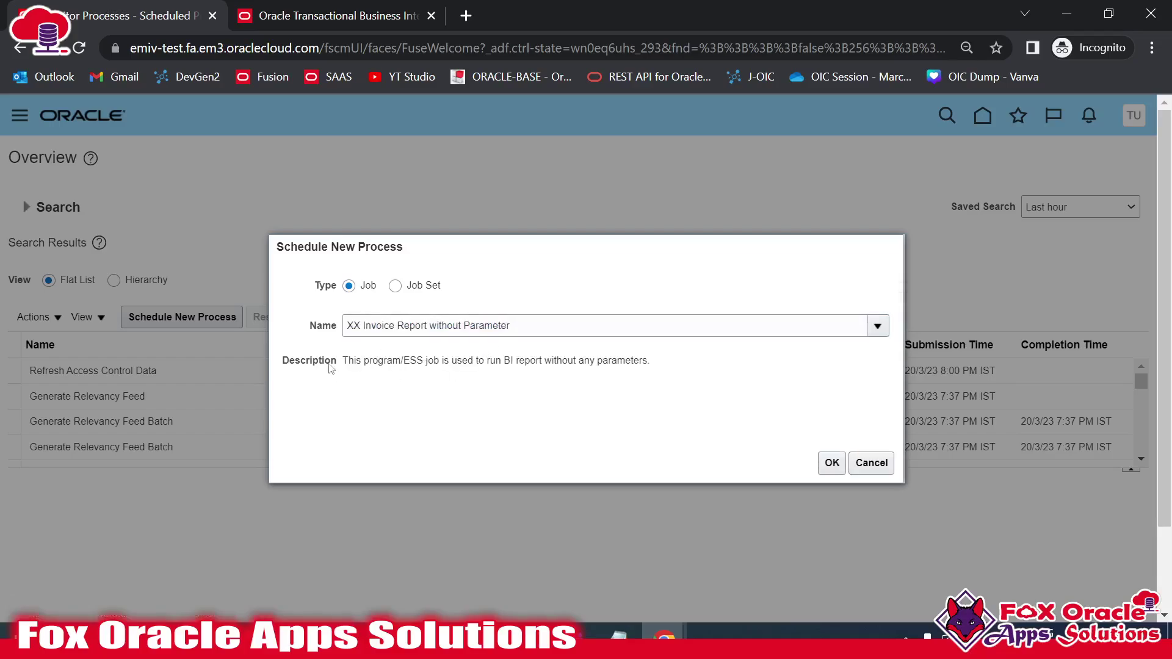
left_click_drag(346, 362, 401, 361)
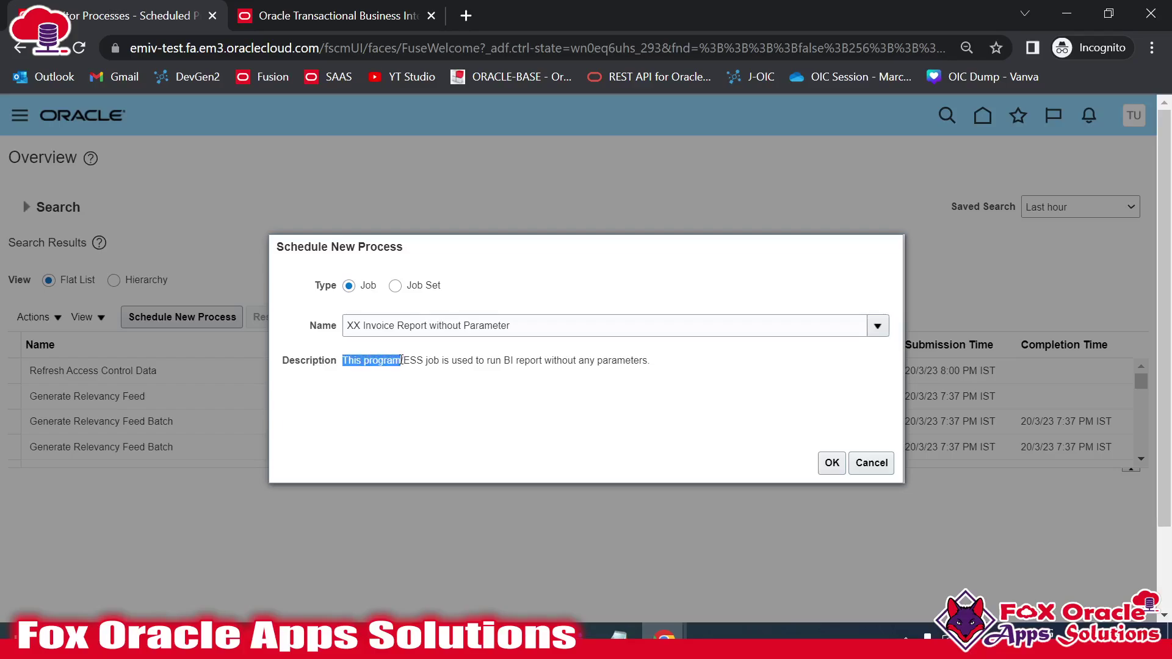
left_click(430, 362)
left_click(526, 362)
left_click(831, 463)
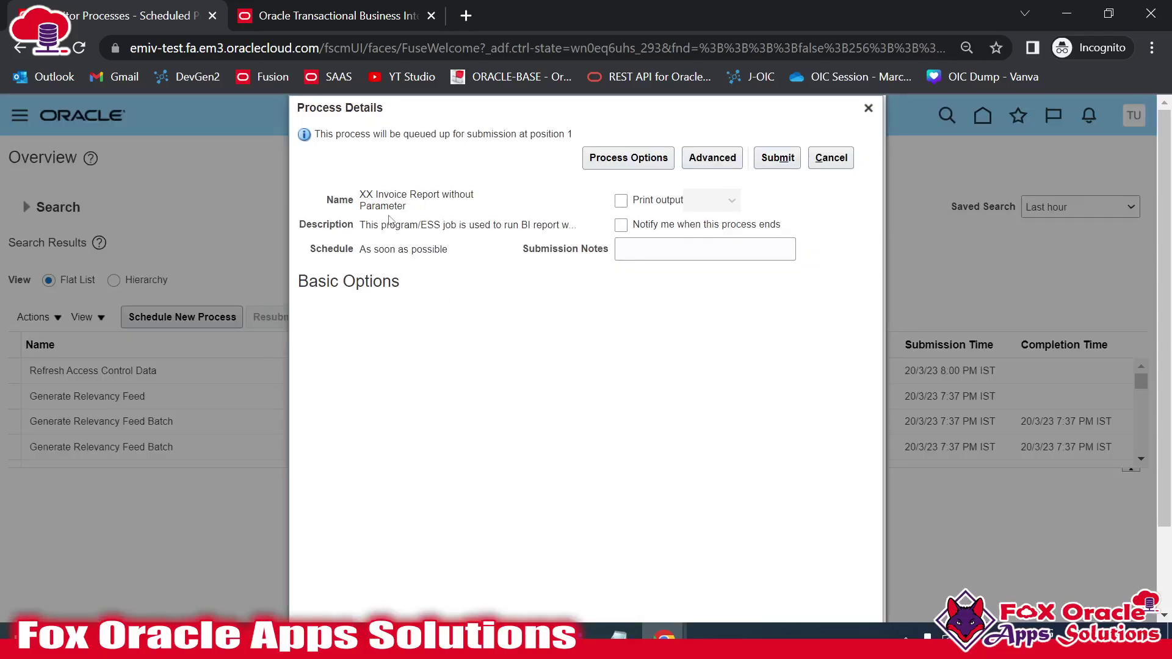
Submit the job, noting process number 6877420, and dismiss the confirmation
triple_click(368, 193)
left_click(387, 222)
scroll(620, 419, "down", 2)
scroll(622, 407, "up", 2)
left_click(770, 160)
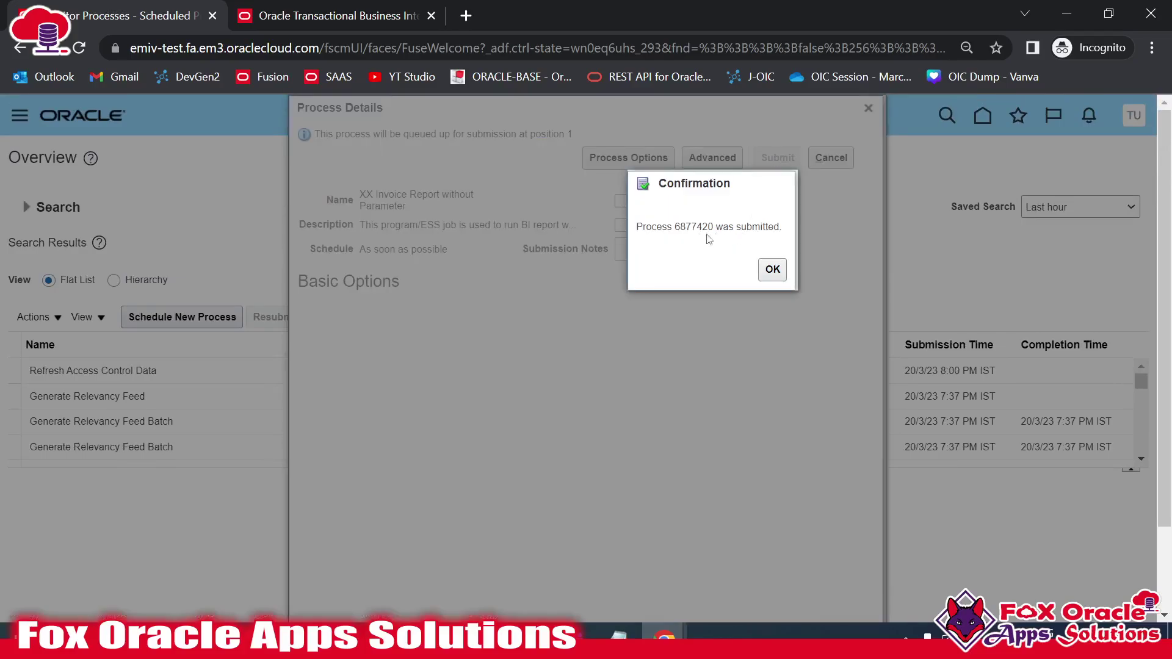
left_click_drag(675, 232, 713, 234)
left_click(702, 235)
double_click(701, 232)
left_click(772, 269)
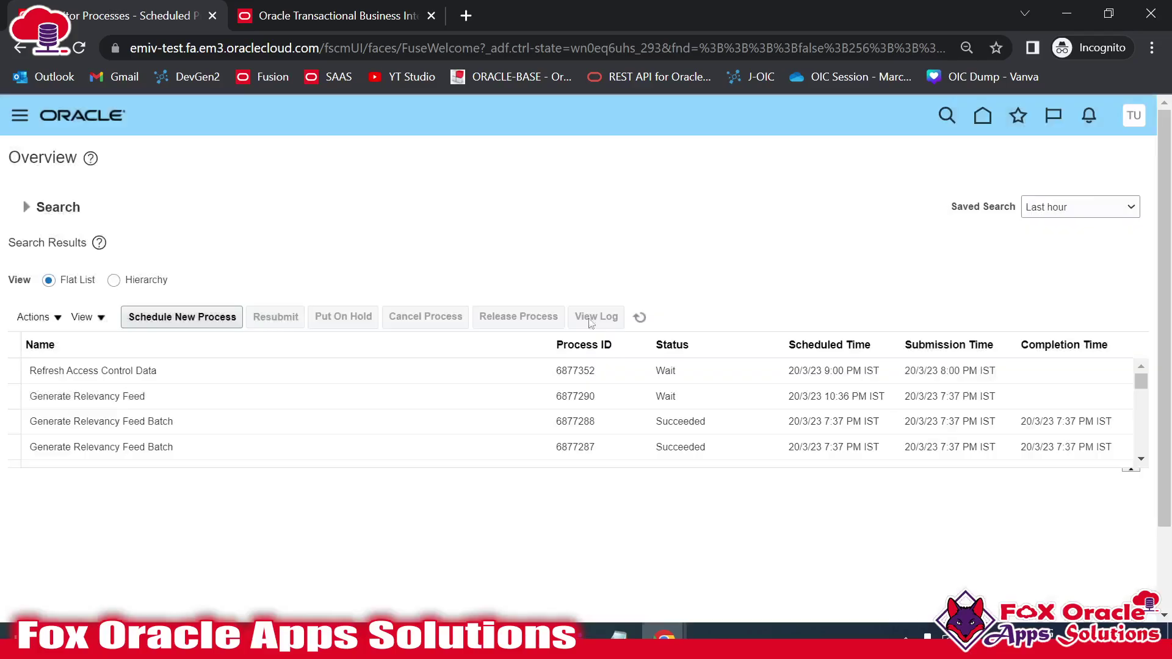
Refresh the process list and open details of succeeded XX Invoice Report process 6877420
left_click(315, 407)
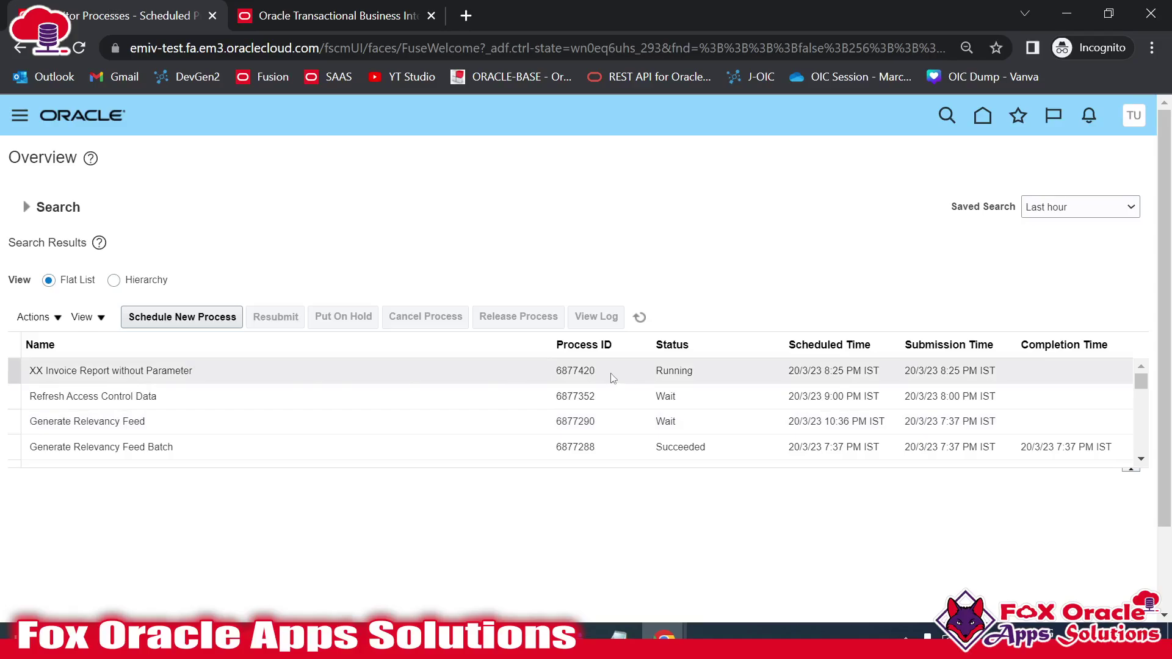
left_click(580, 371)
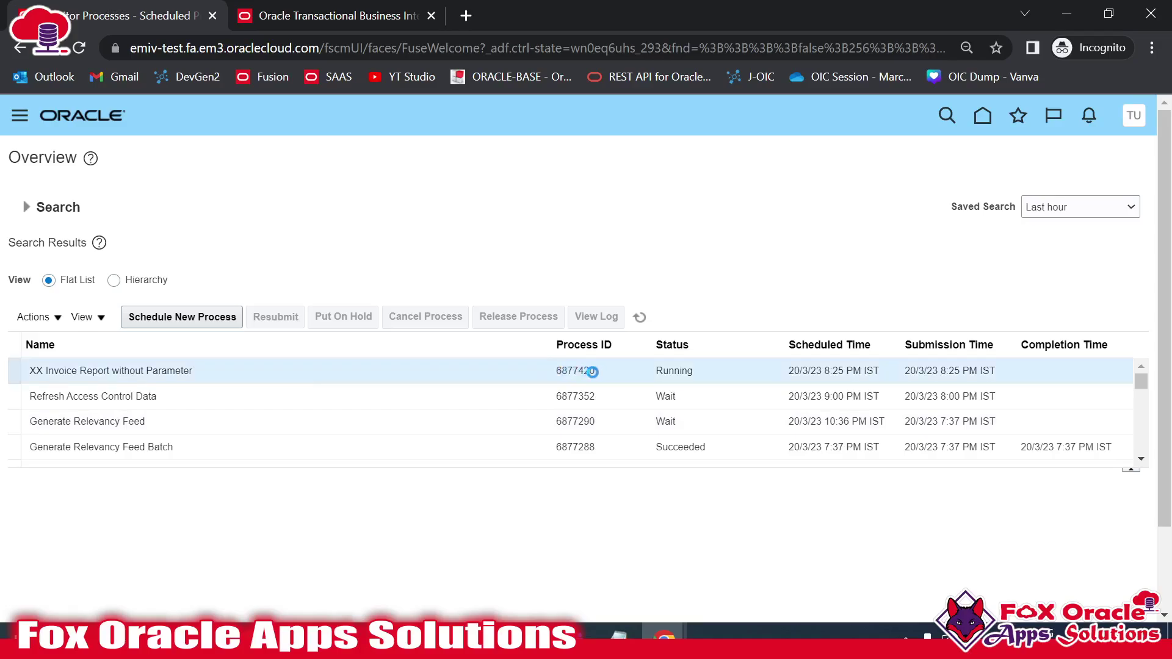
left_click(640, 317)
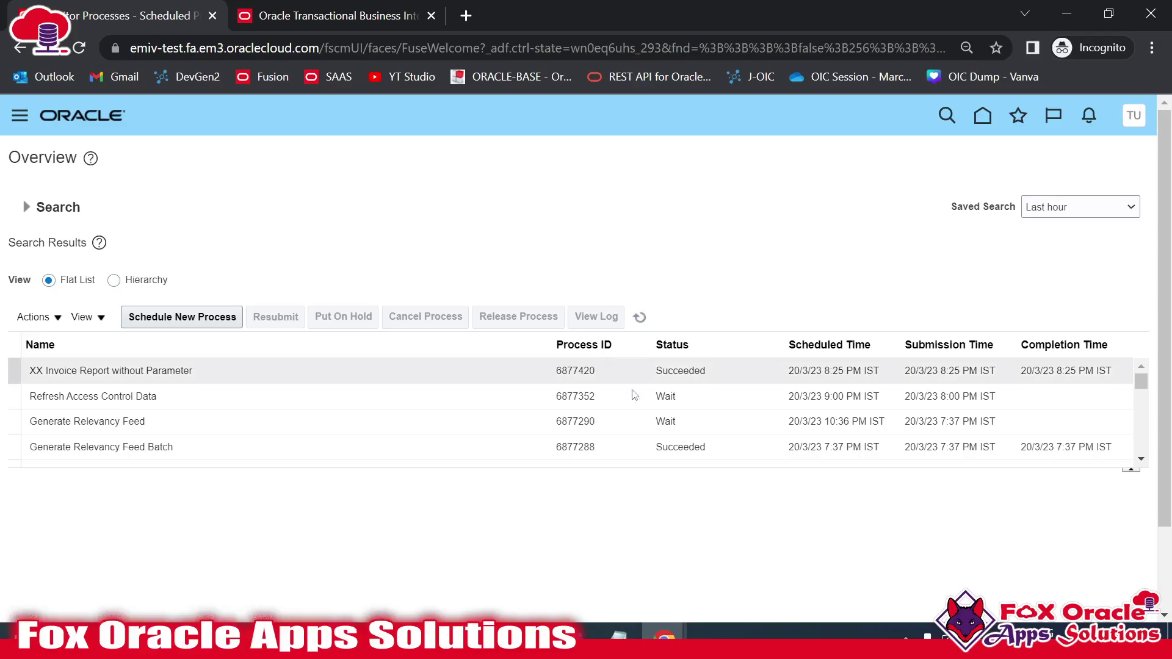
left_click(500, 374)
scroll(537, 244, "down", 5)
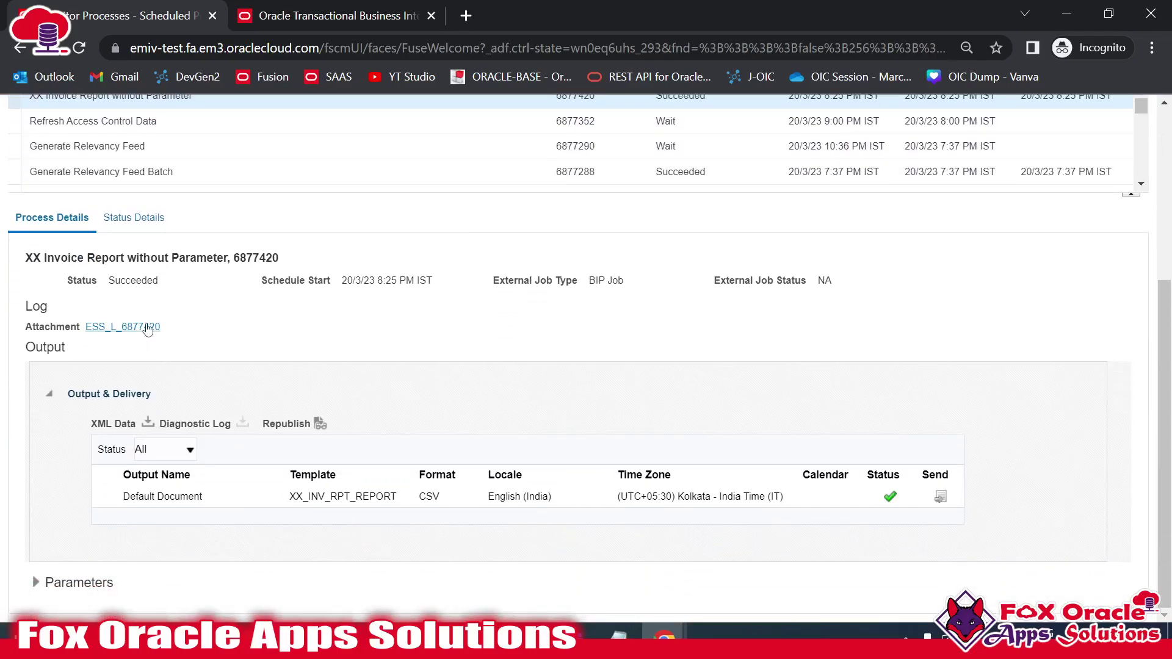
left_click(148, 331)
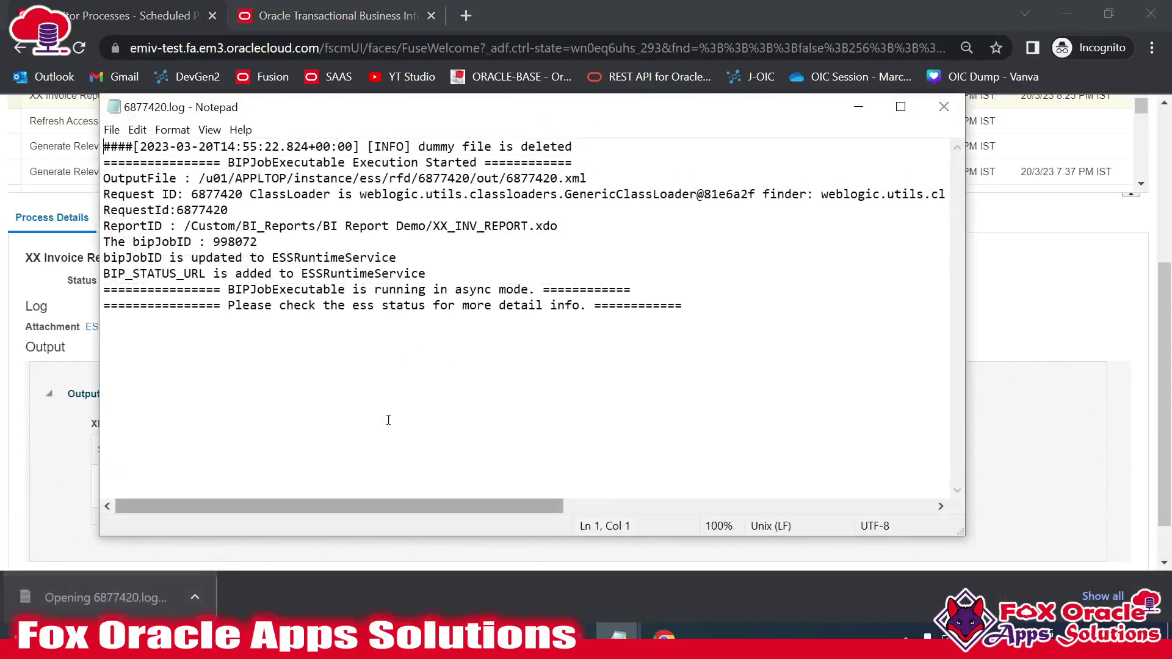
left_click(900, 107)
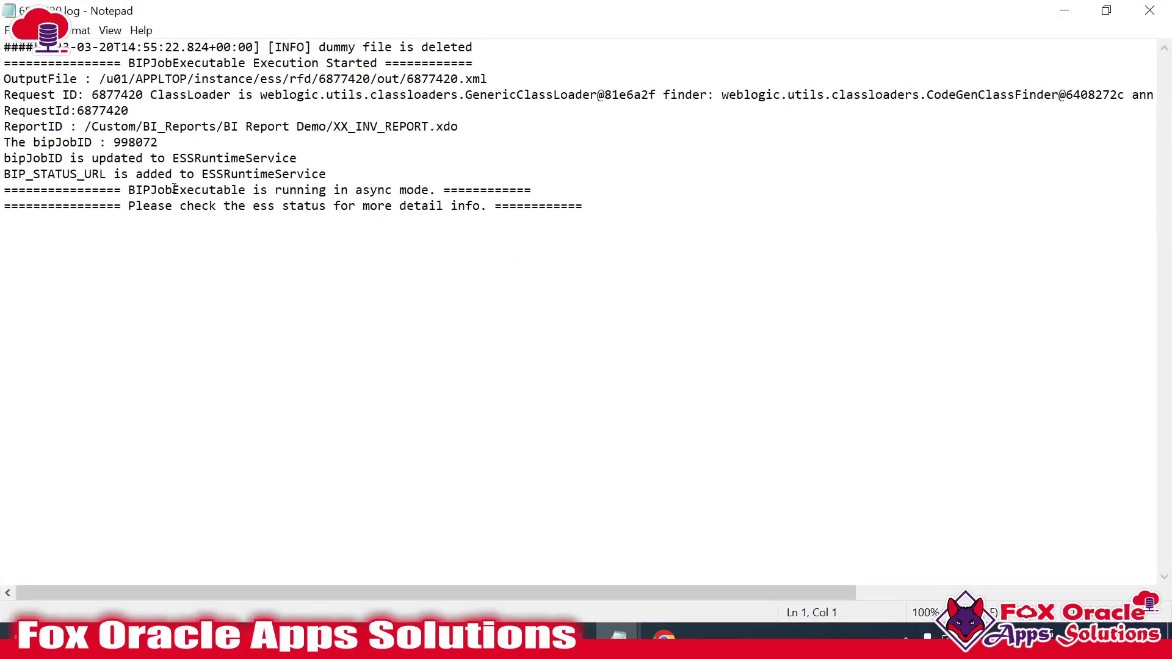
left_click_drag(107, 79, 488, 79)
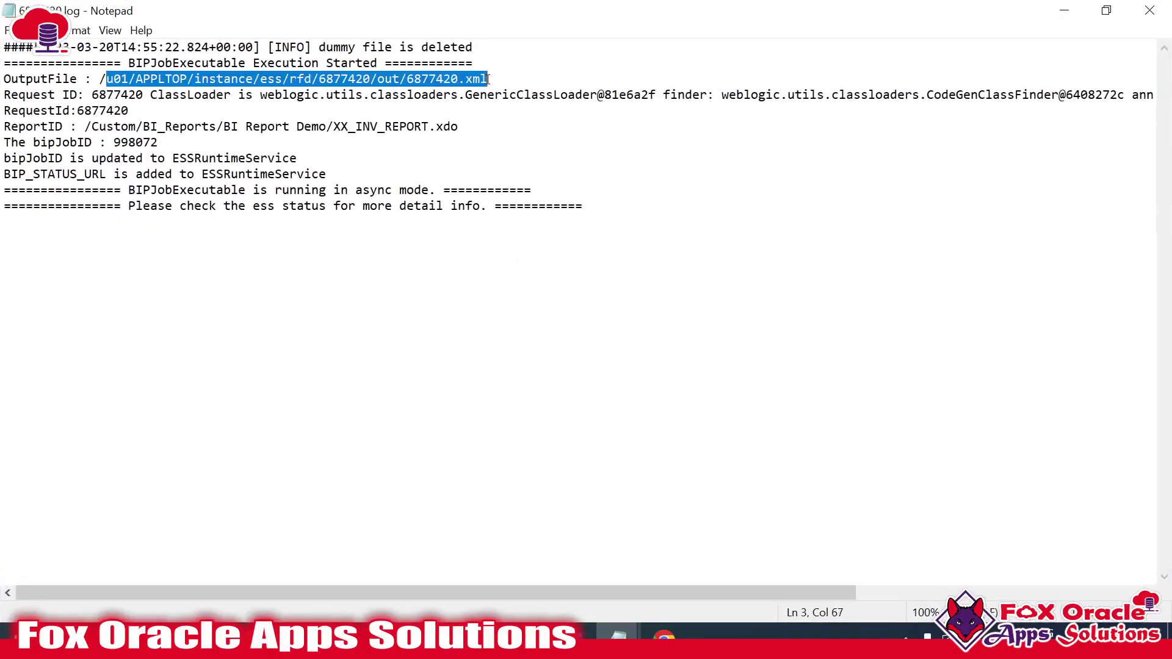
left_click(74, 100)
left_click(156, 101)
left_click(366, 100)
left_click(901, 102)
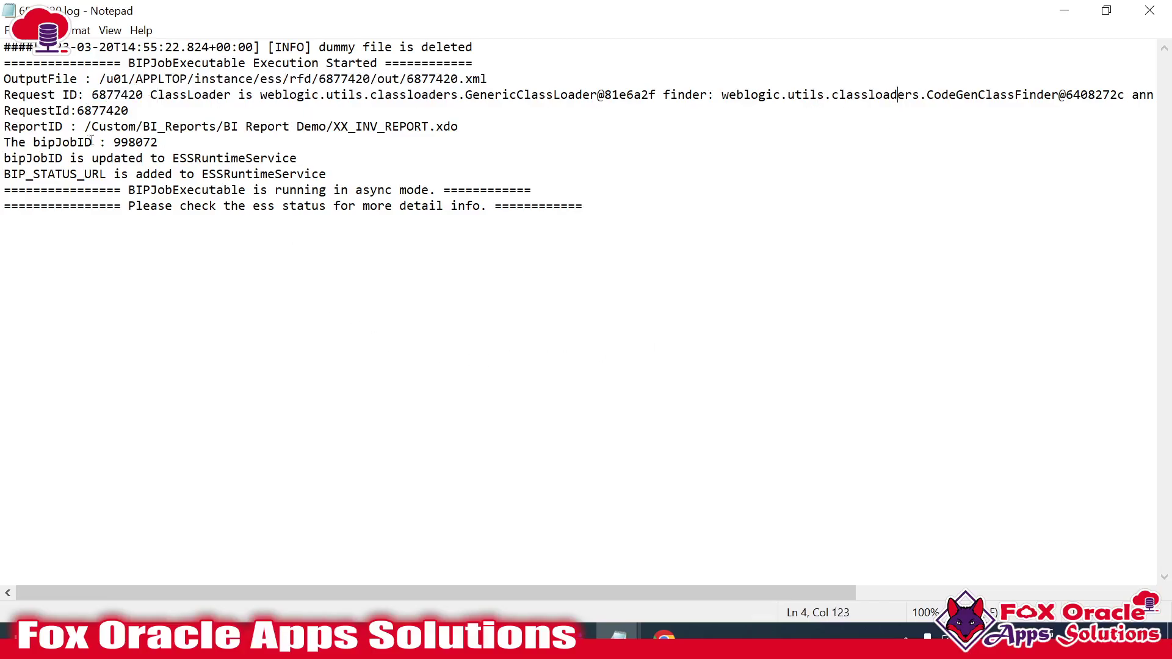
left_click_drag(90, 127, 484, 127)
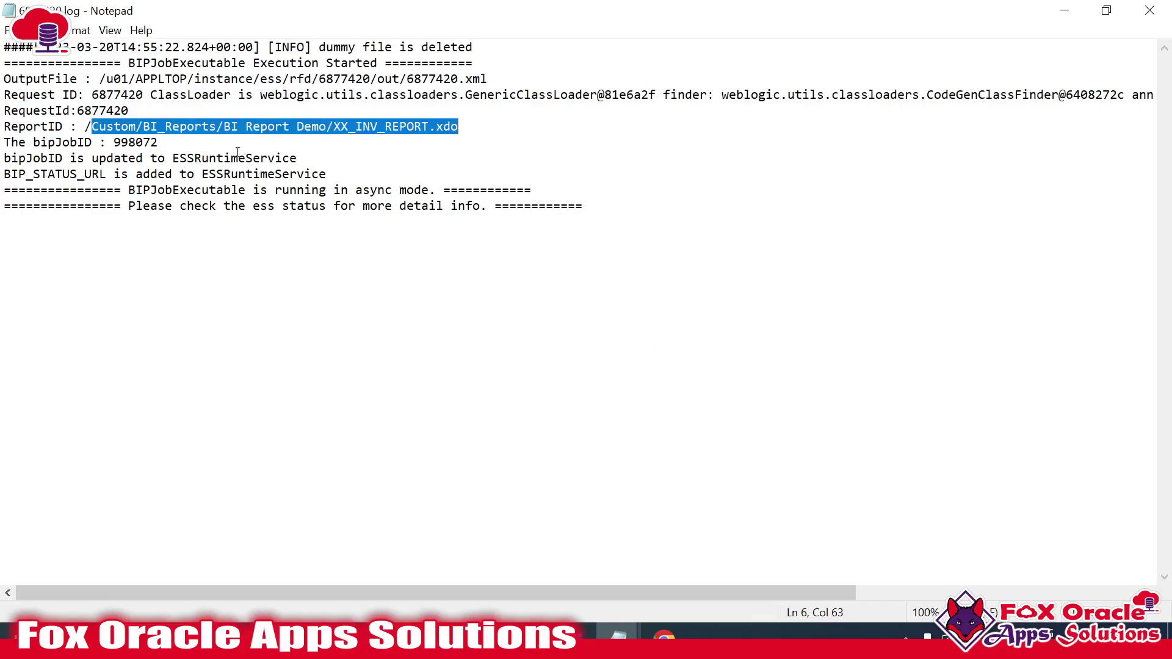
left_click(146, 173)
left_click(291, 205)
key("alt+Tab")
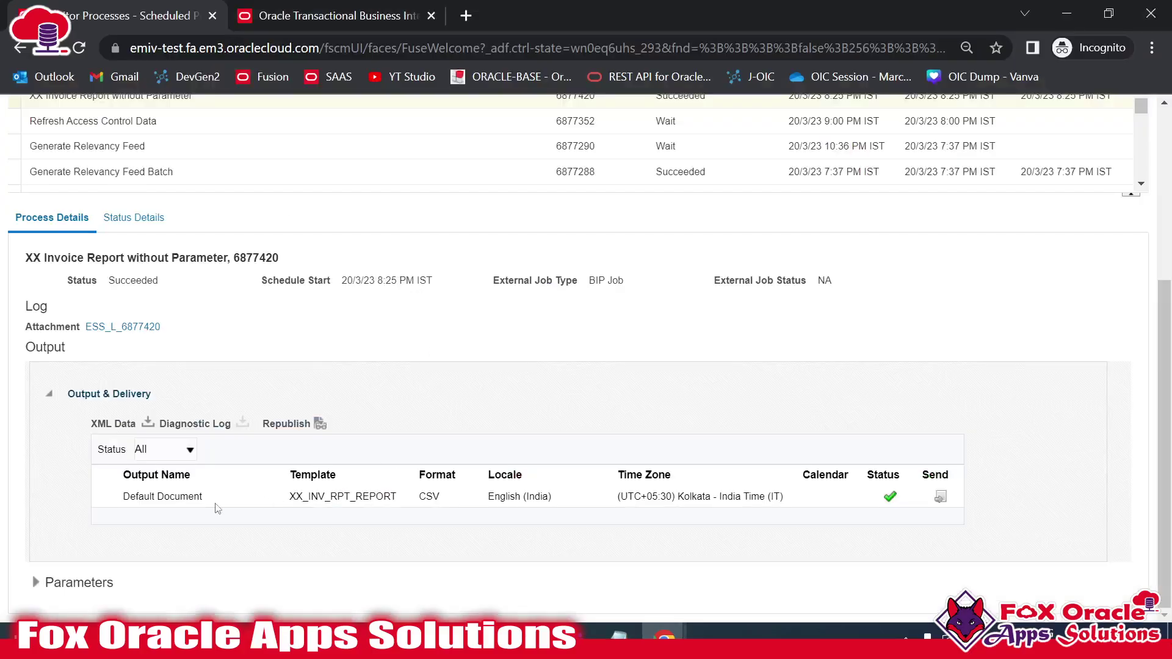
Open the XX_INV_REPORT.csv Default Document output in Excel and autofit all columns
left_click(200, 496)
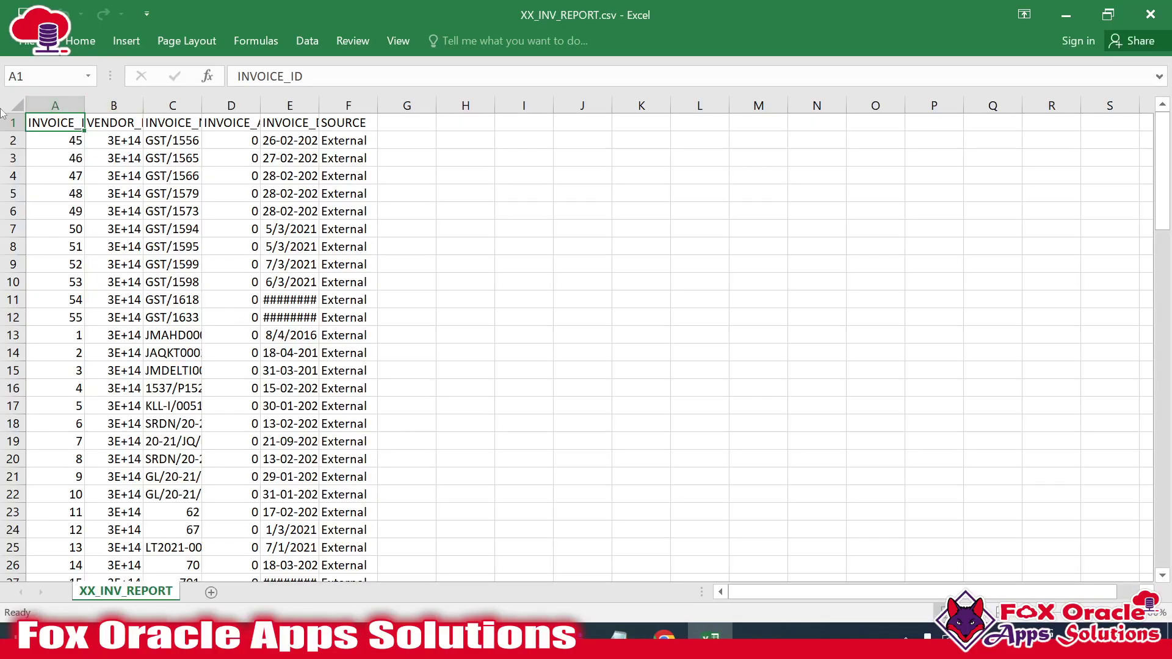
left_click(13, 107)
left_click(97, 105)
left_click(13, 110)
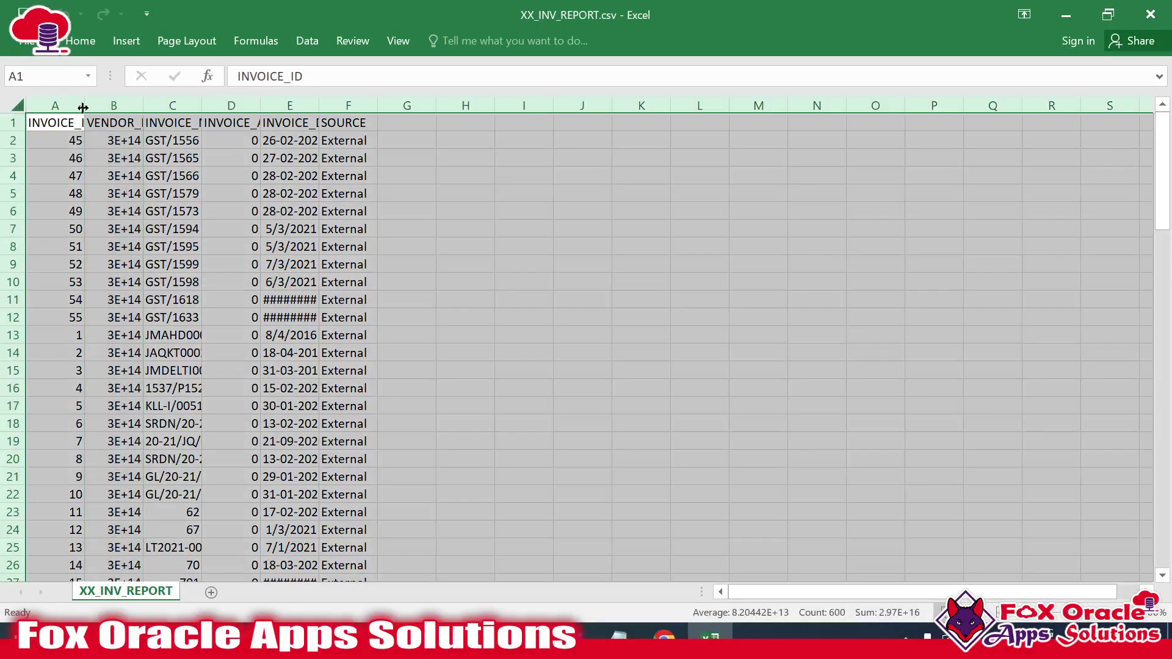
double_click(83, 107)
left_click(456, 302)
scroll(473, 393, "down", 7)
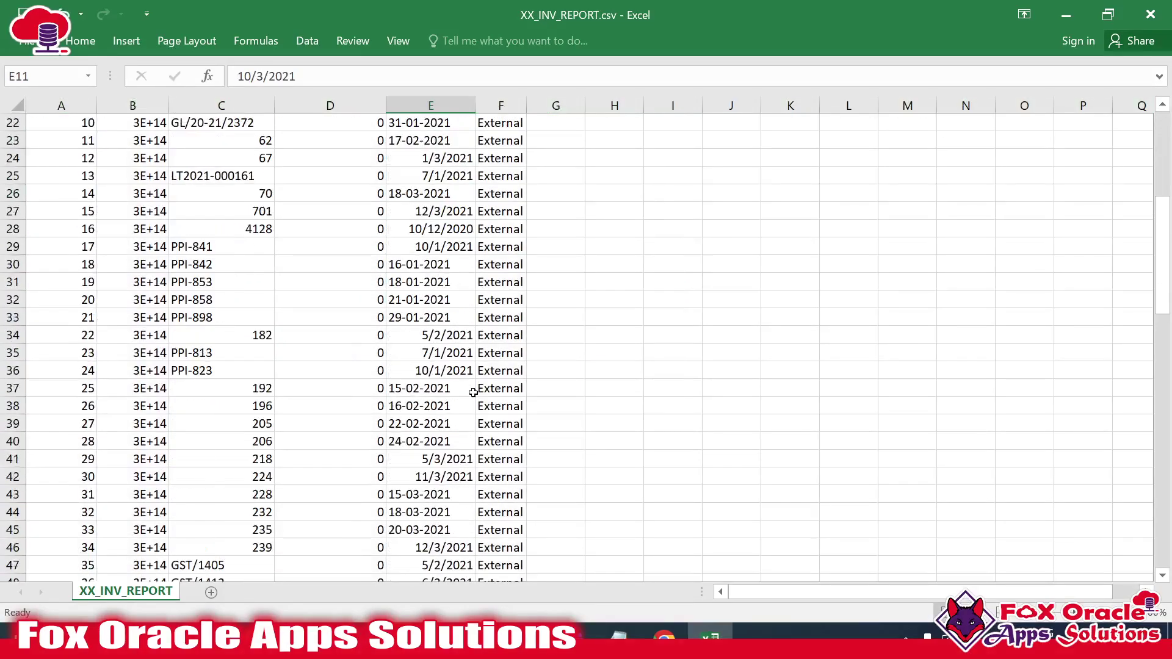
scroll(473, 392, "down", 20)
scroll(486, 410, "up", 9)
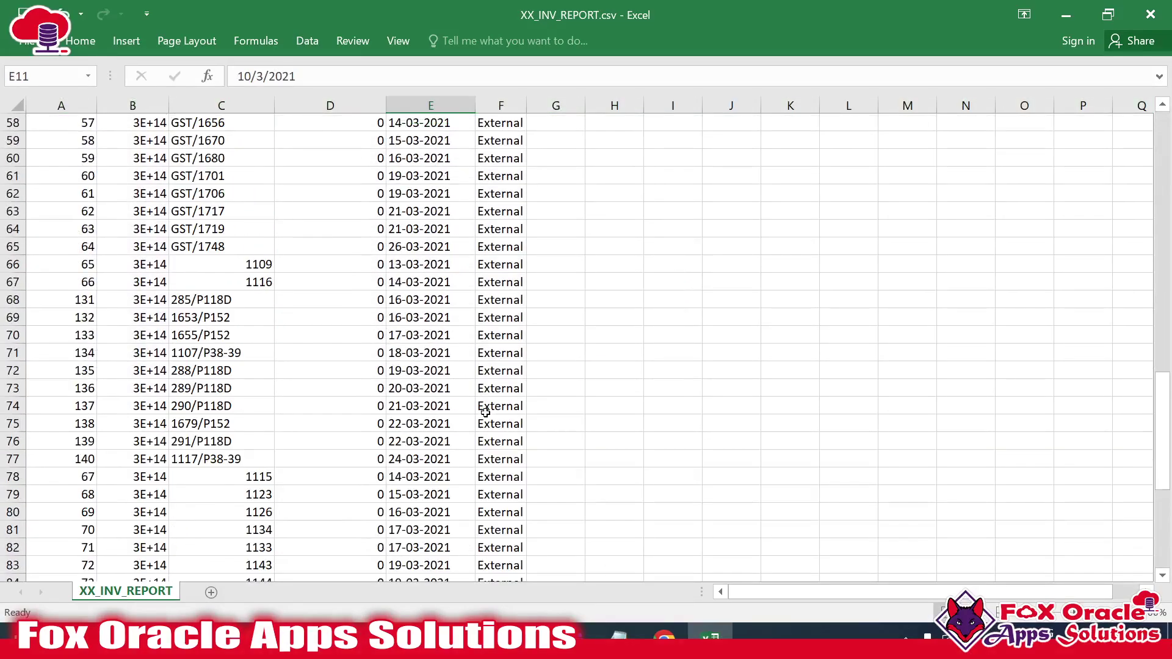